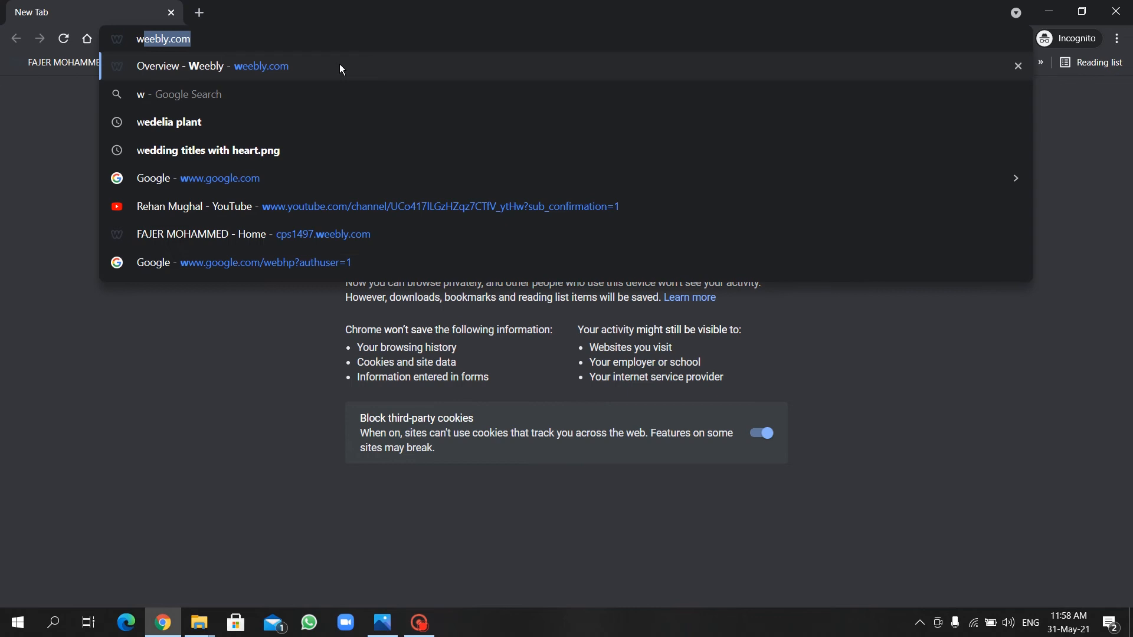
# Load the weebly.com home page in Chrome.
pyautogui.press('Return')
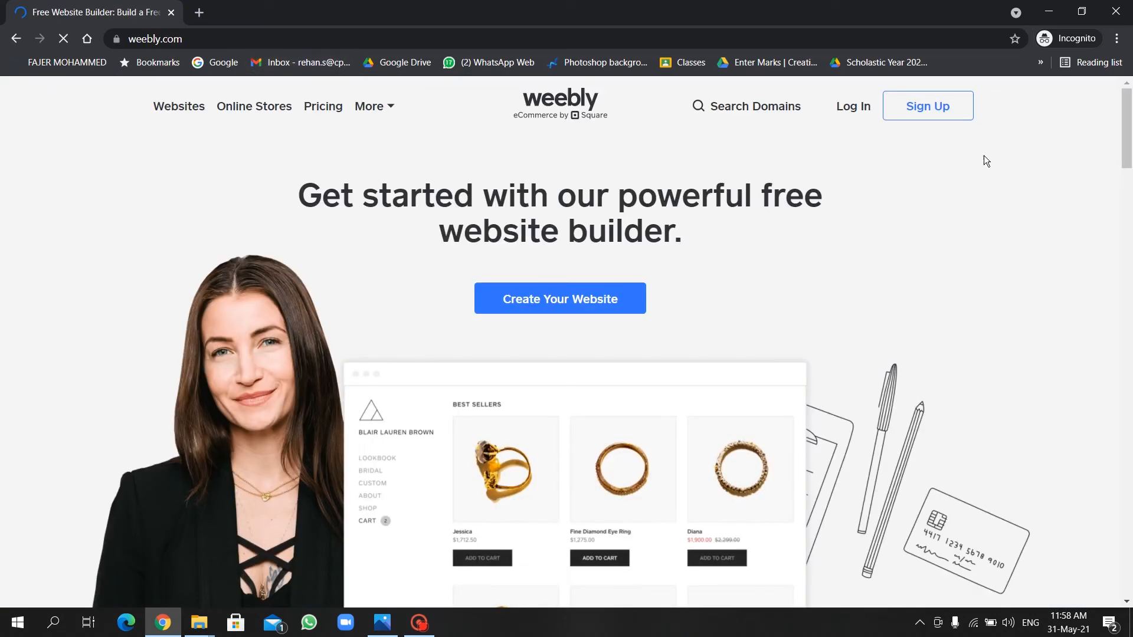
# Open the sign-up form and enter the first name, last name, e-mail and account password.
pyautogui.click(933, 108)
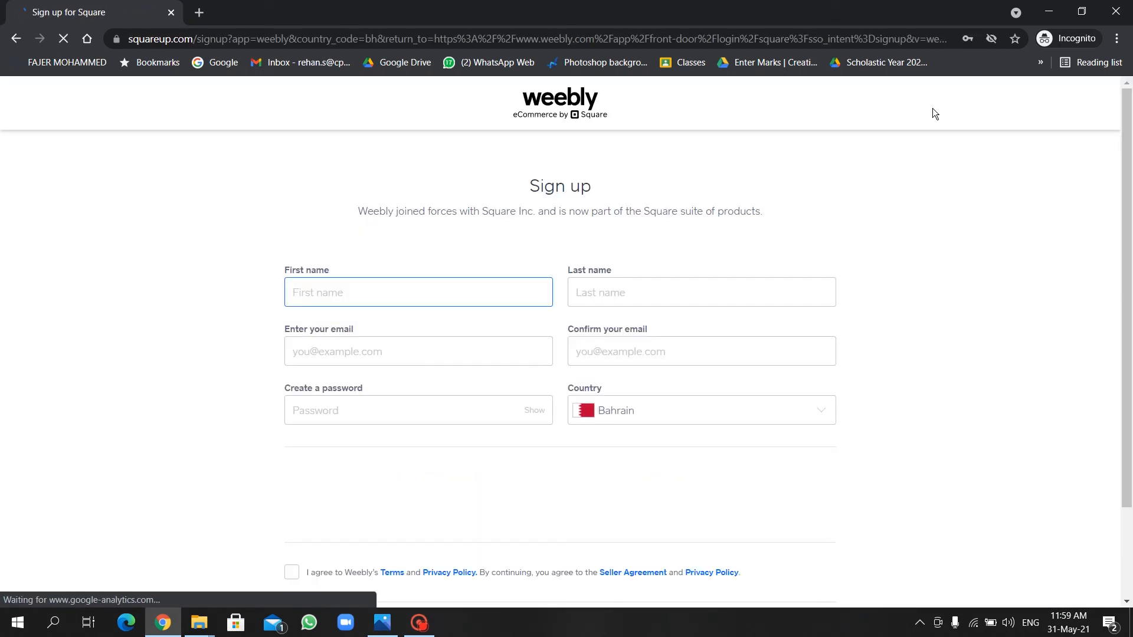
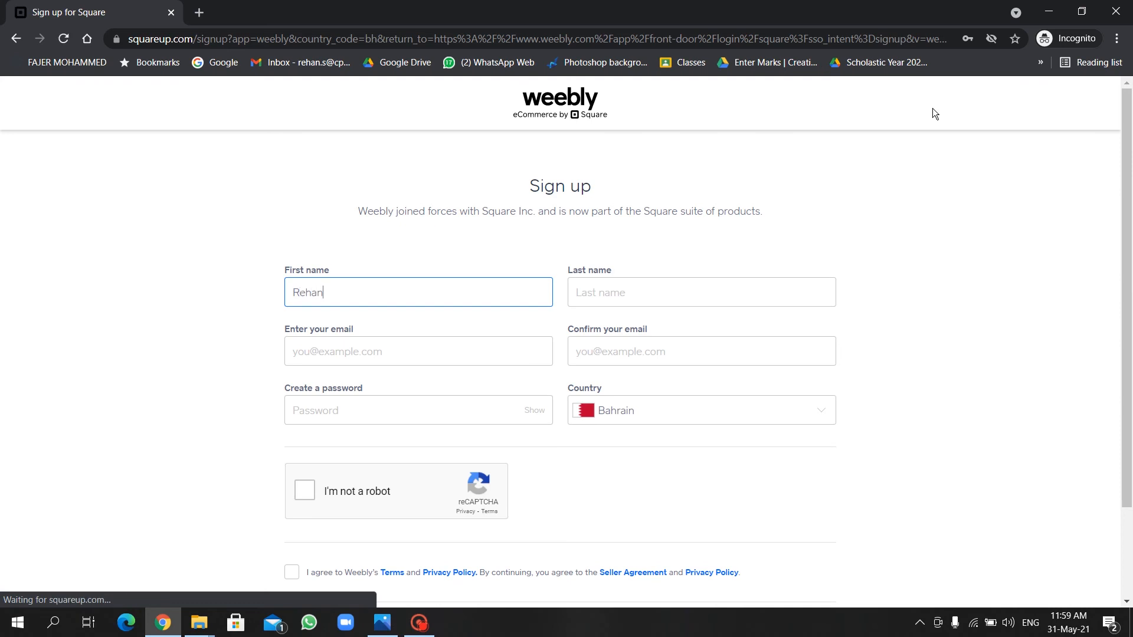
pyautogui.press('Tab')
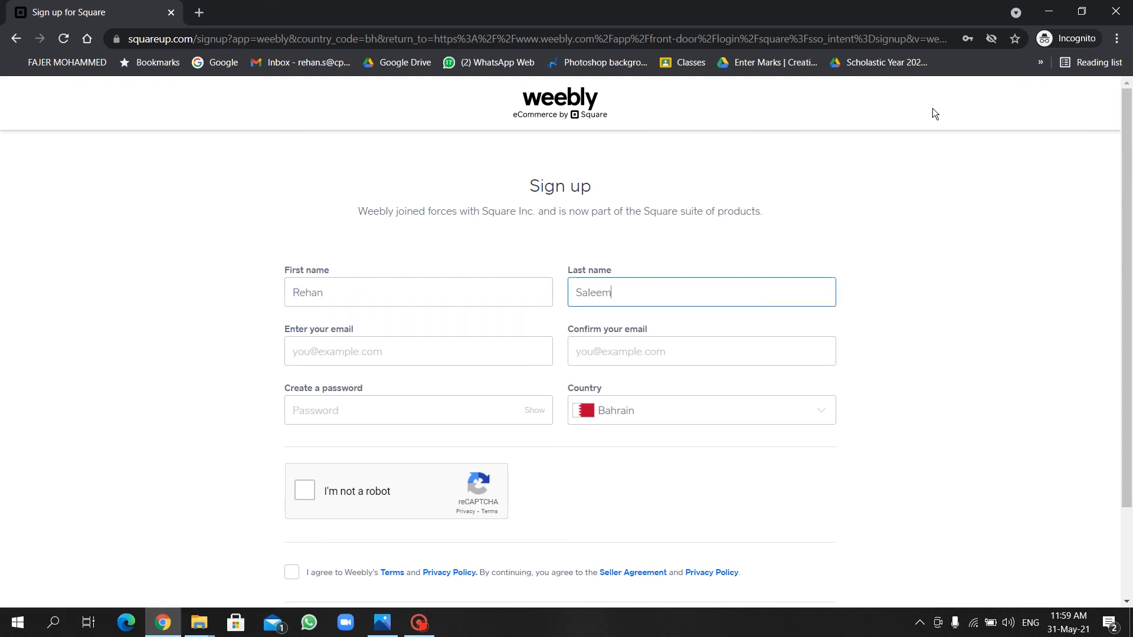
pyautogui.press('Tab')
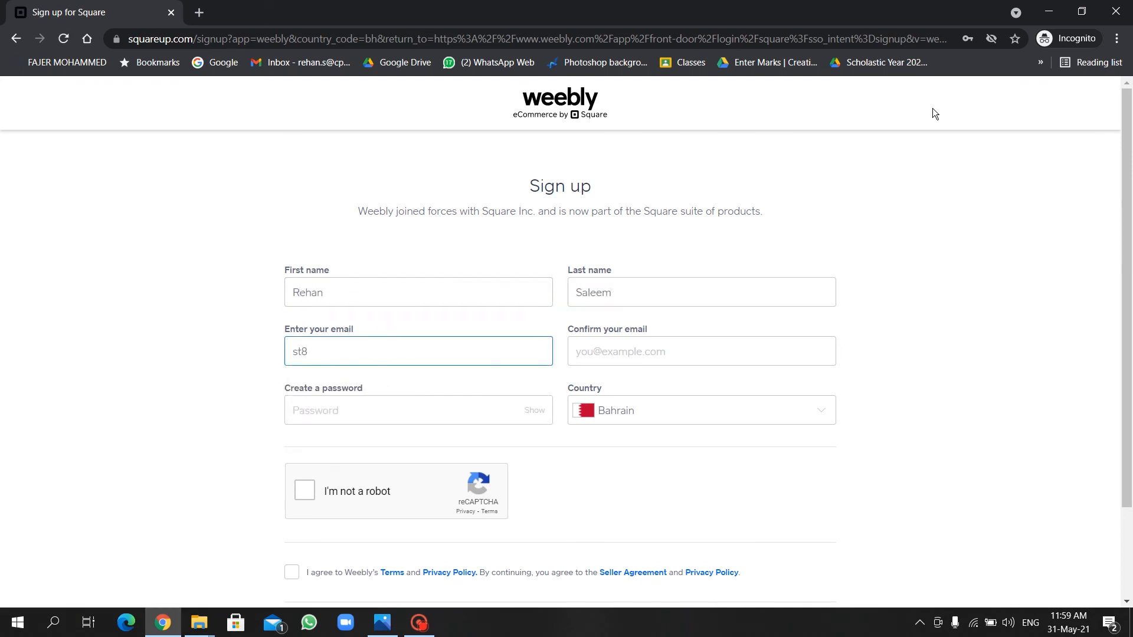
pyautogui.press('Tab')
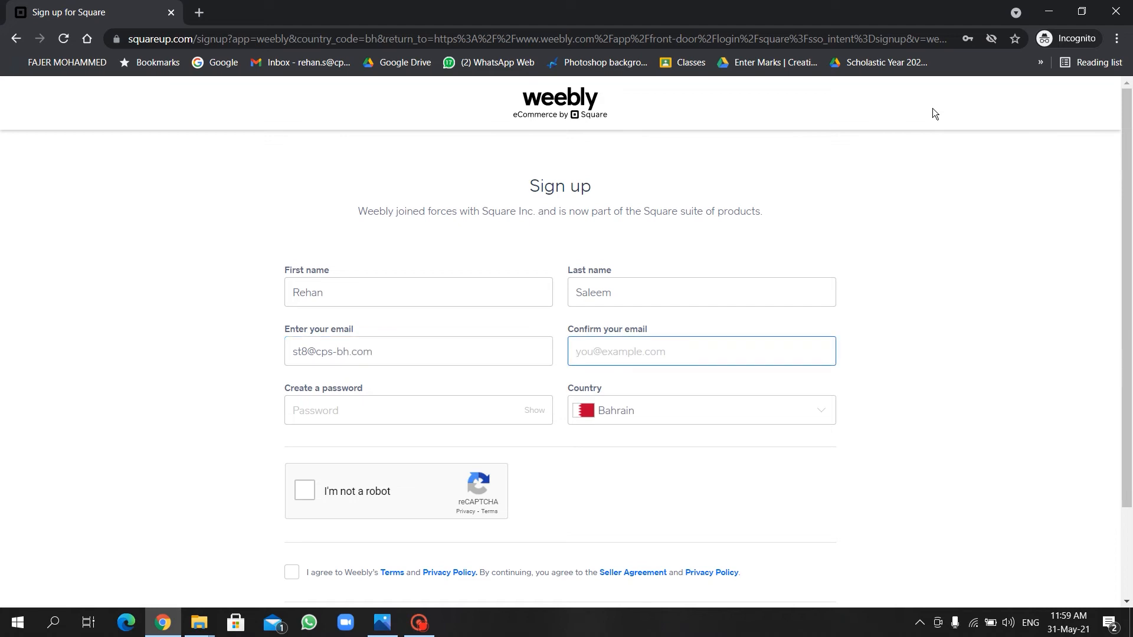
pyautogui.click(376, 413)
pyautogui.write('**********')
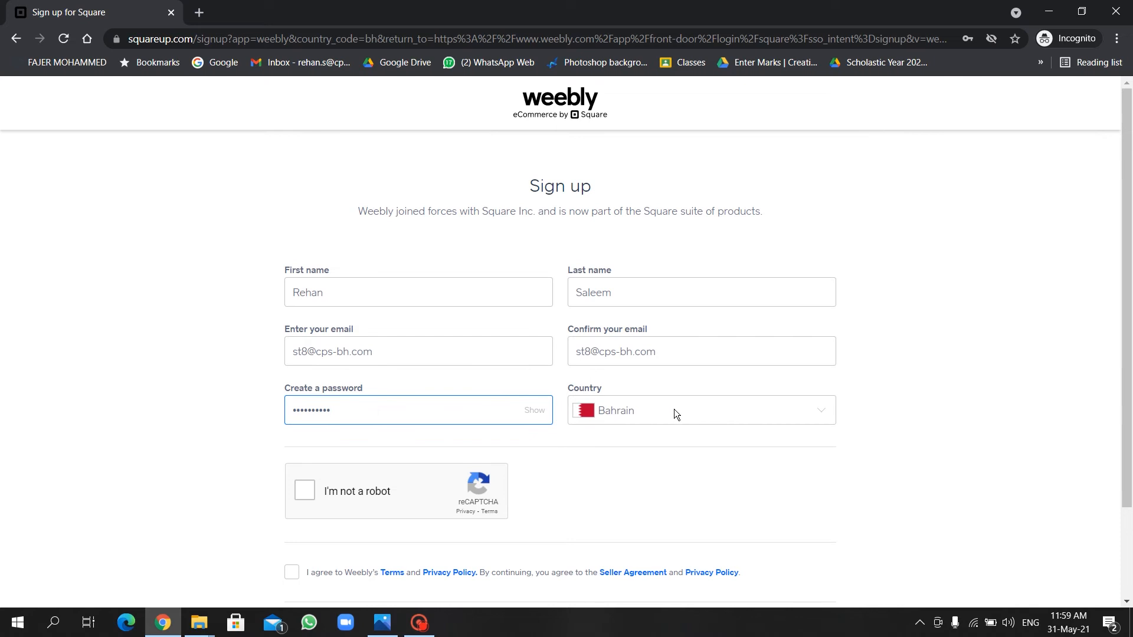
# Solve the parking-meter reCAPTCHA, accept the terms and submit the sign-up form.
pyautogui.click(309, 491)
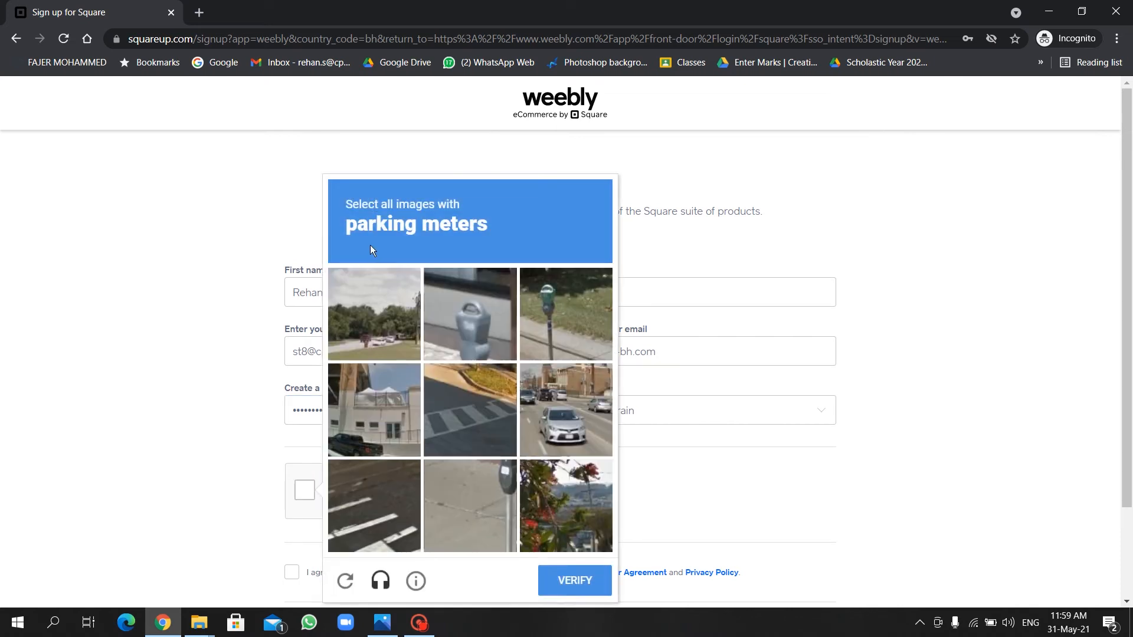
pyautogui.click(459, 316)
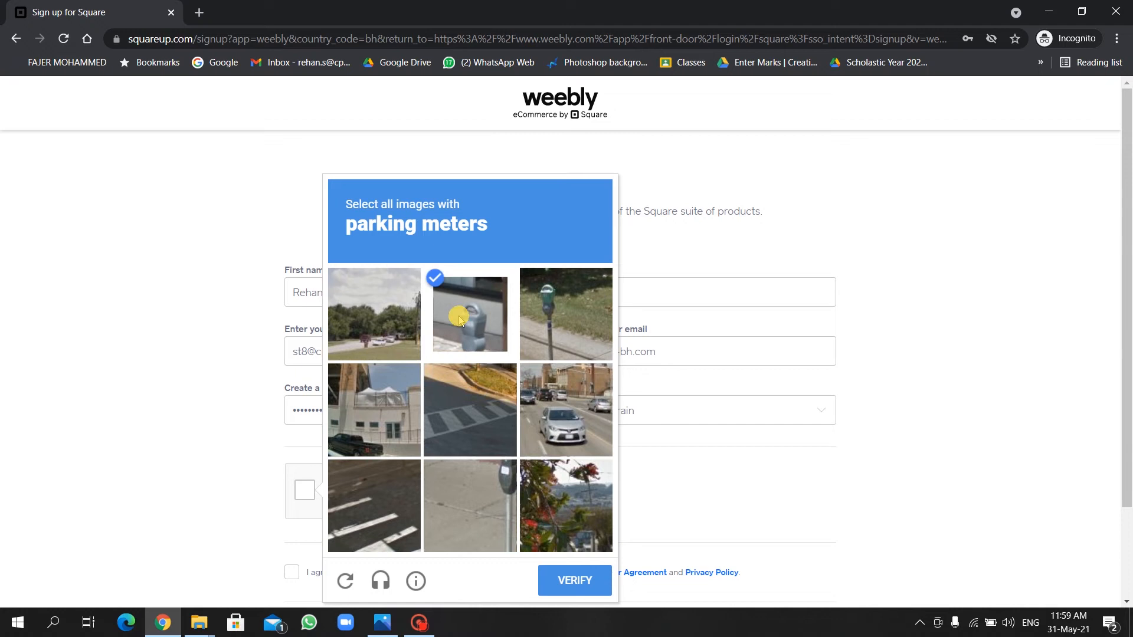
pyautogui.click(602, 336)
pyautogui.click(490, 480)
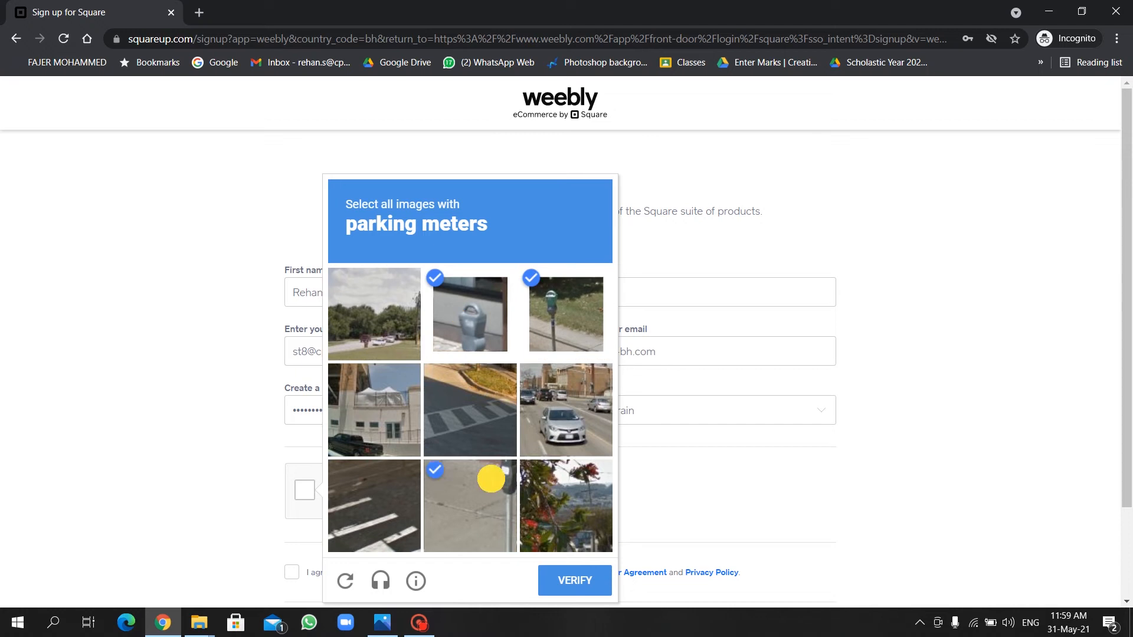
pyautogui.click(568, 577)
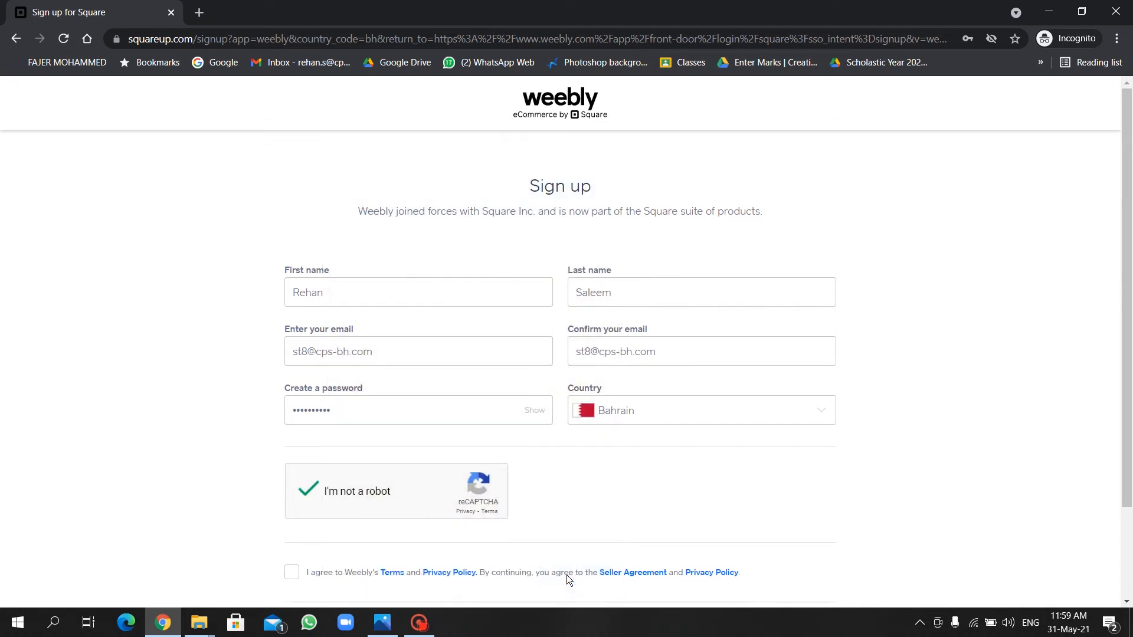
pyautogui.scroll(-2, 567, 575)
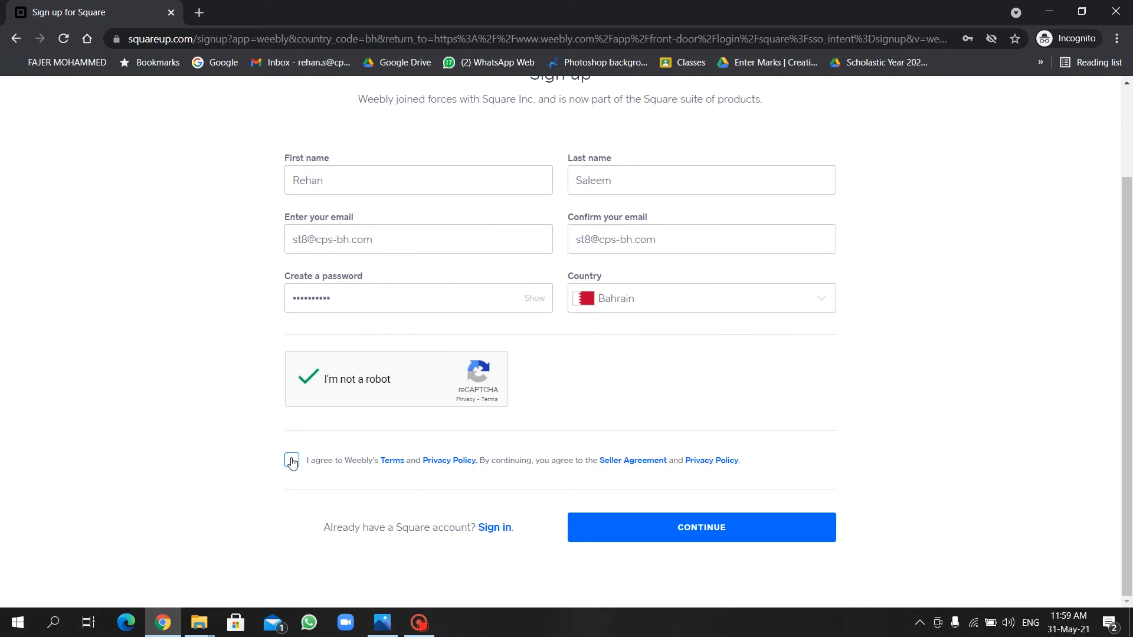
pyautogui.click(291, 461)
pyautogui.click(677, 532)
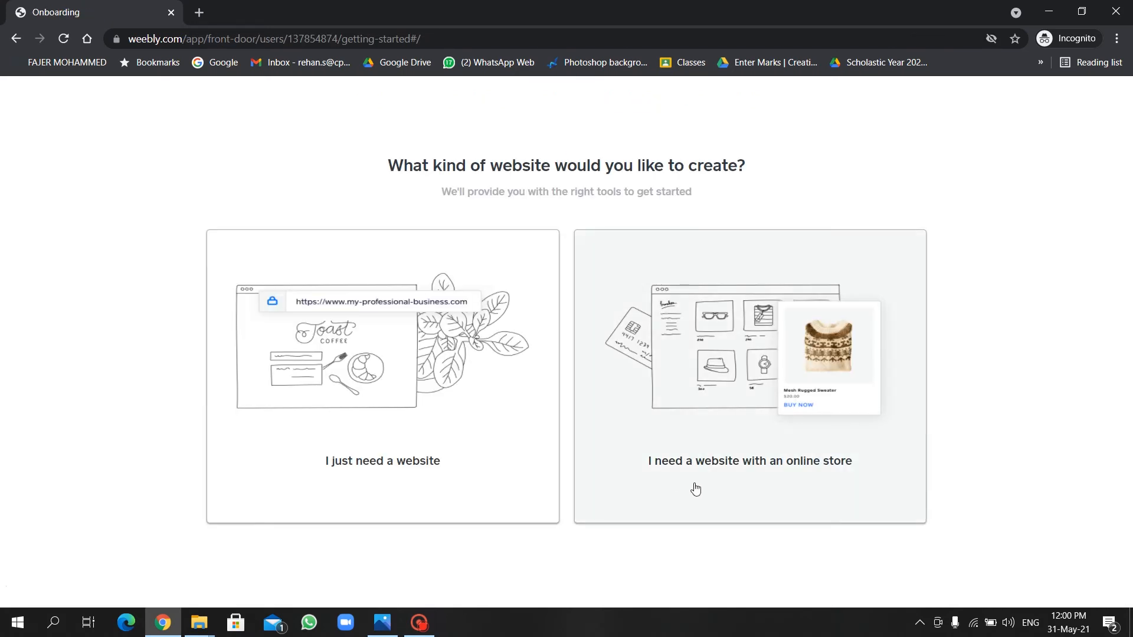
# Choose a plain website without an online store.
pyautogui.click(804, 483)
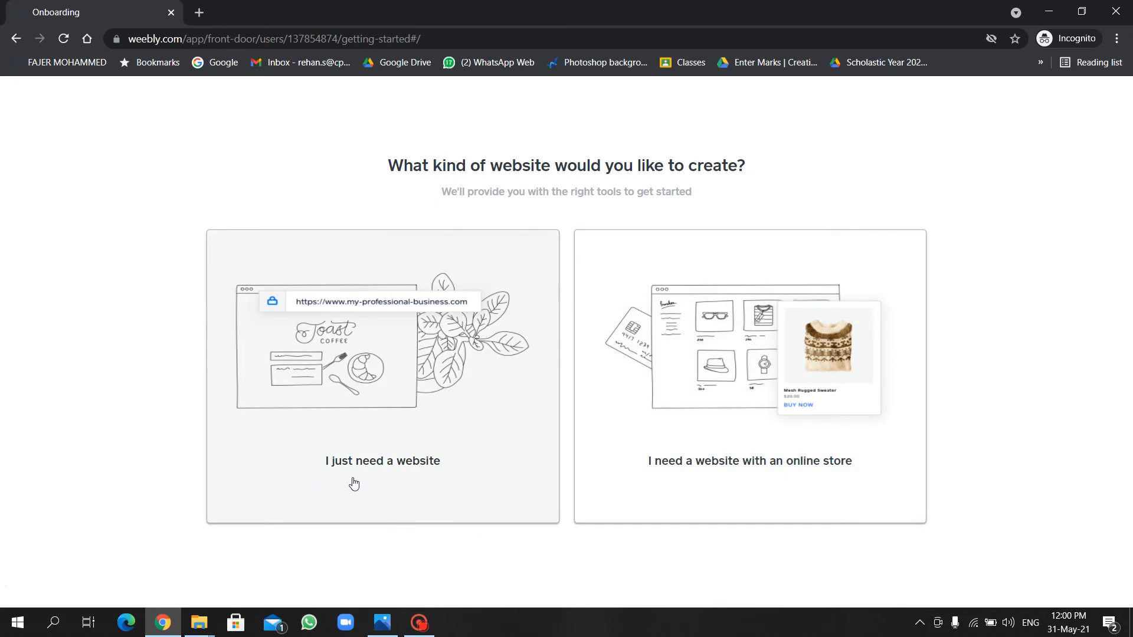
pyautogui.click(463, 447)
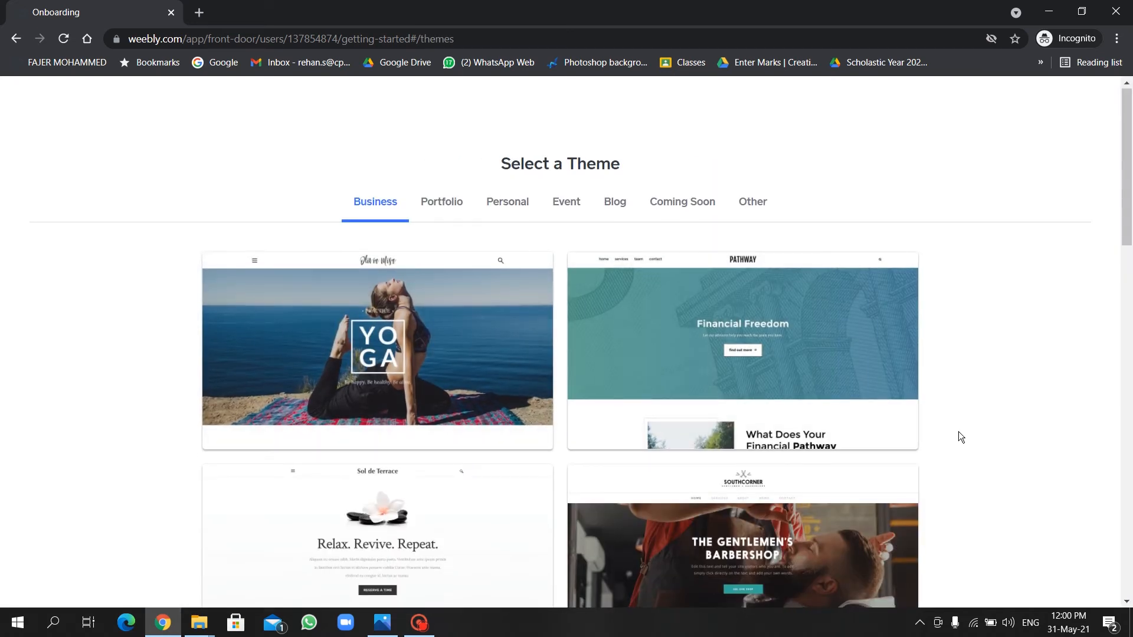
pyautogui.scroll(-10, 958, 431)
pyautogui.scroll(-8, 959, 435)
pyautogui.scroll(18, 960, 437)
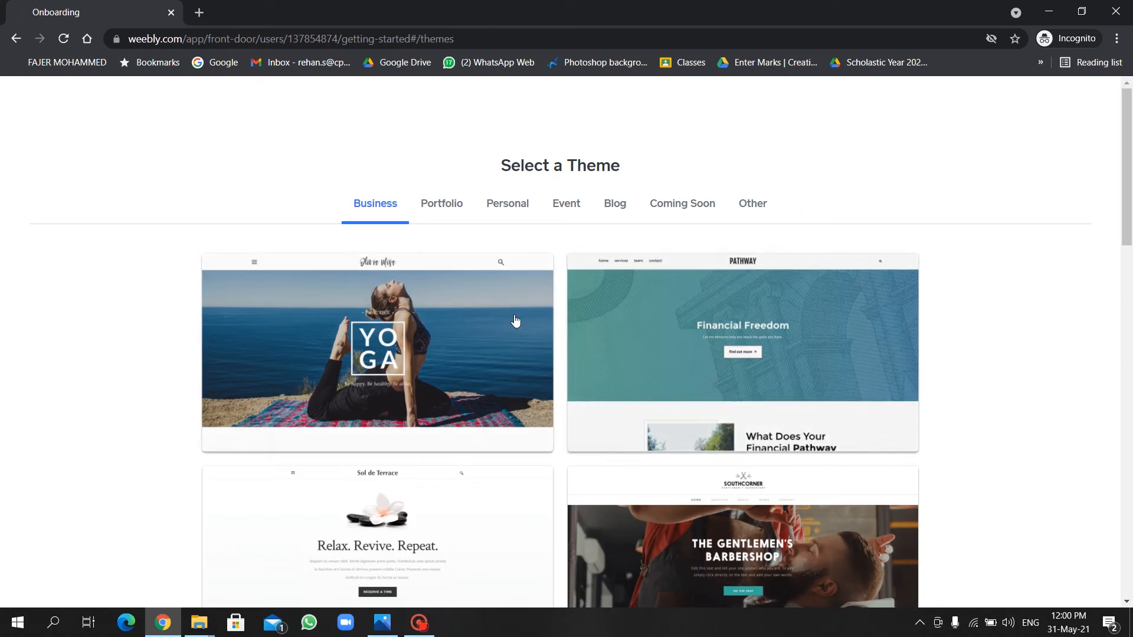
# Browse the Portfolio themes and preview Modus Operandi.
pyautogui.click(454, 204)
pyautogui.click(363, 218)
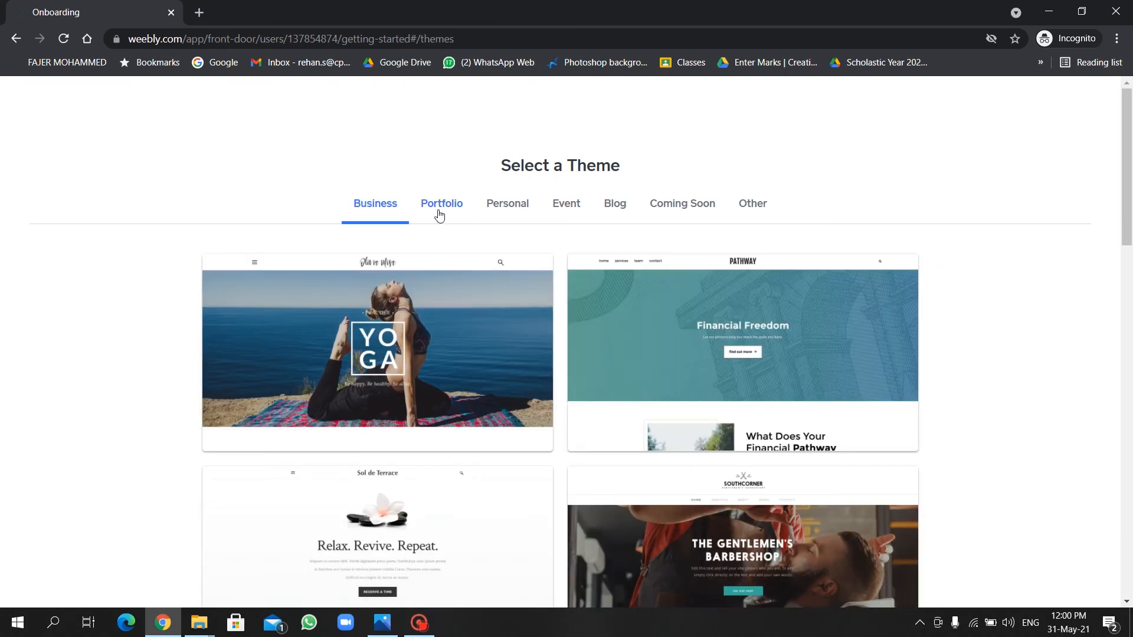
pyautogui.click(439, 214)
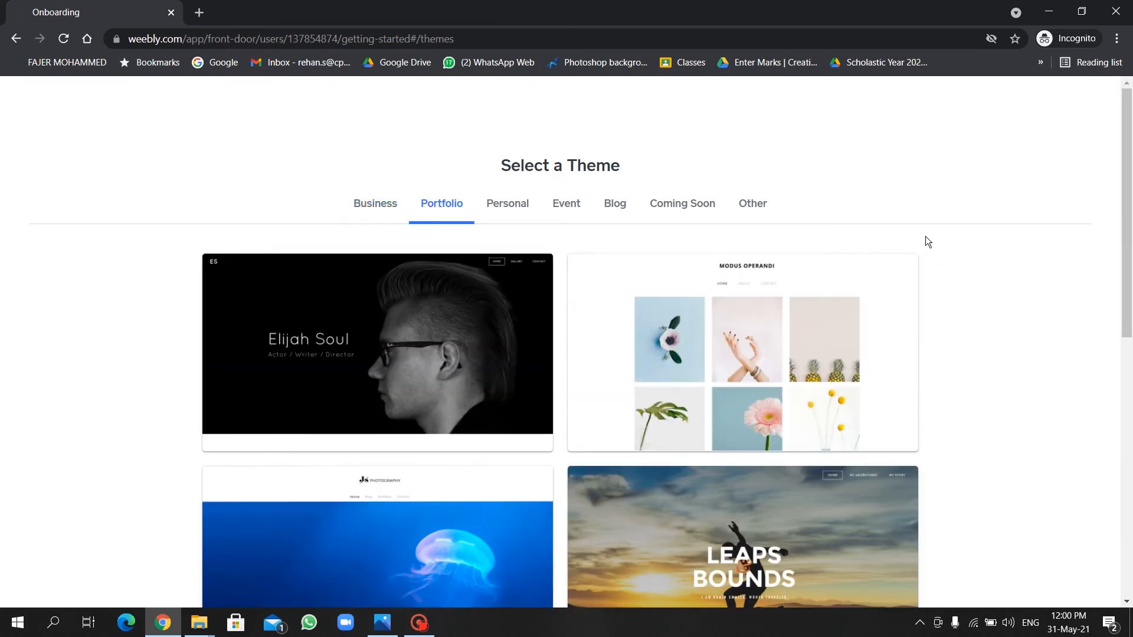
pyautogui.scroll(-9, 929, 437)
pyautogui.scroll(8, 927, 439)
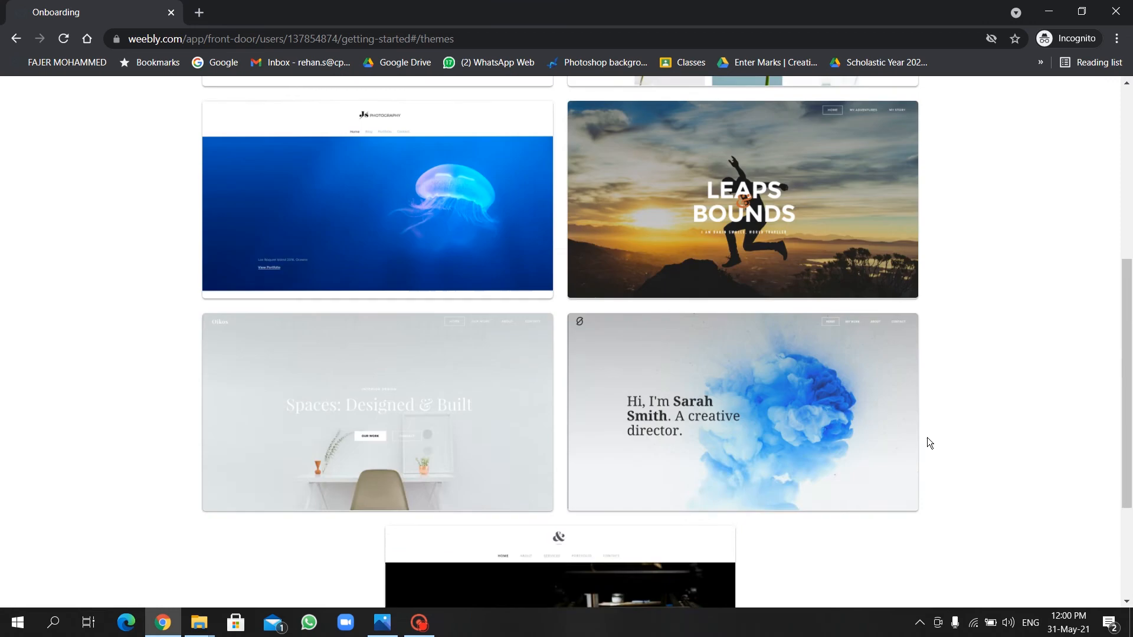
pyautogui.scroll(1, 926, 437)
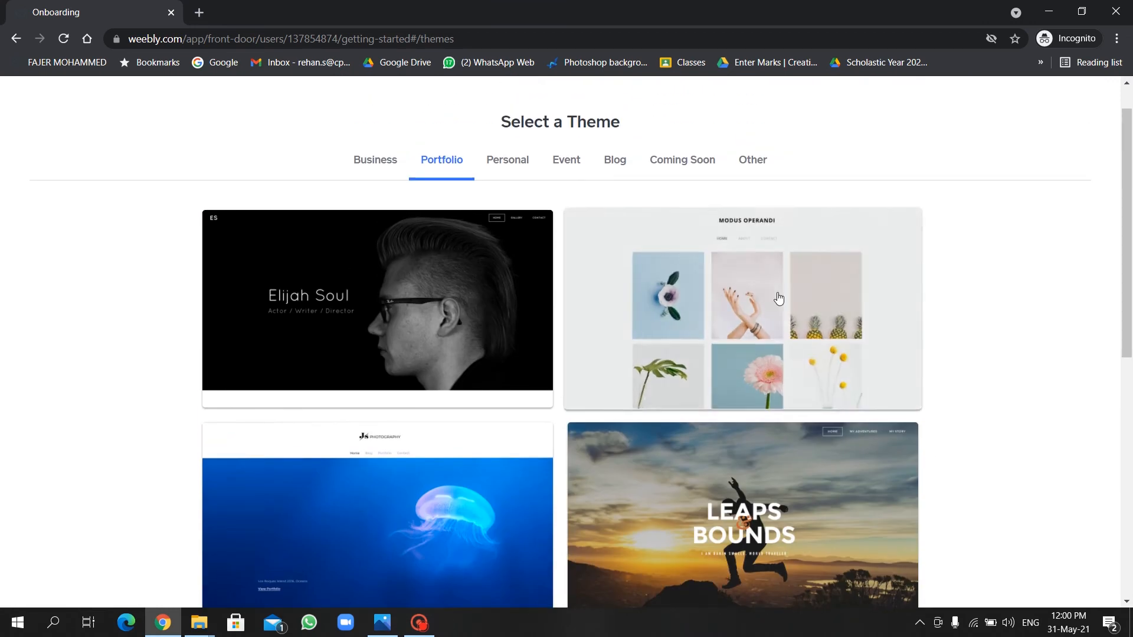
pyautogui.click(777, 292)
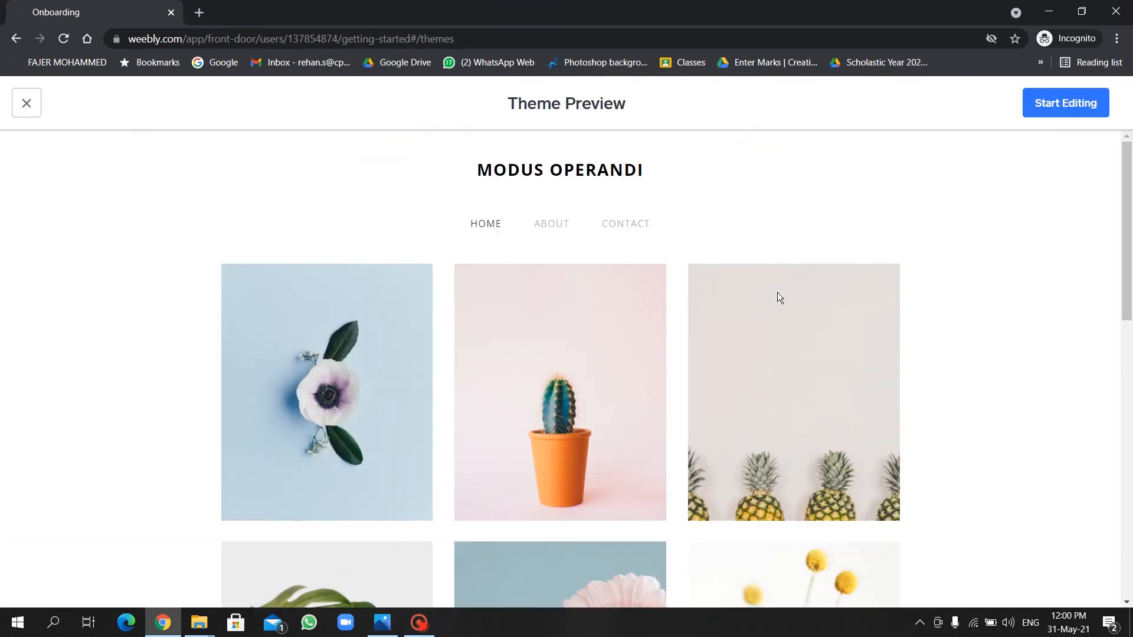
pyautogui.scroll(-12, 969, 395)
pyautogui.scroll(12, 969, 395)
# Start editing with the theme and search for the domain name 'st8'.
pyautogui.click(1053, 112)
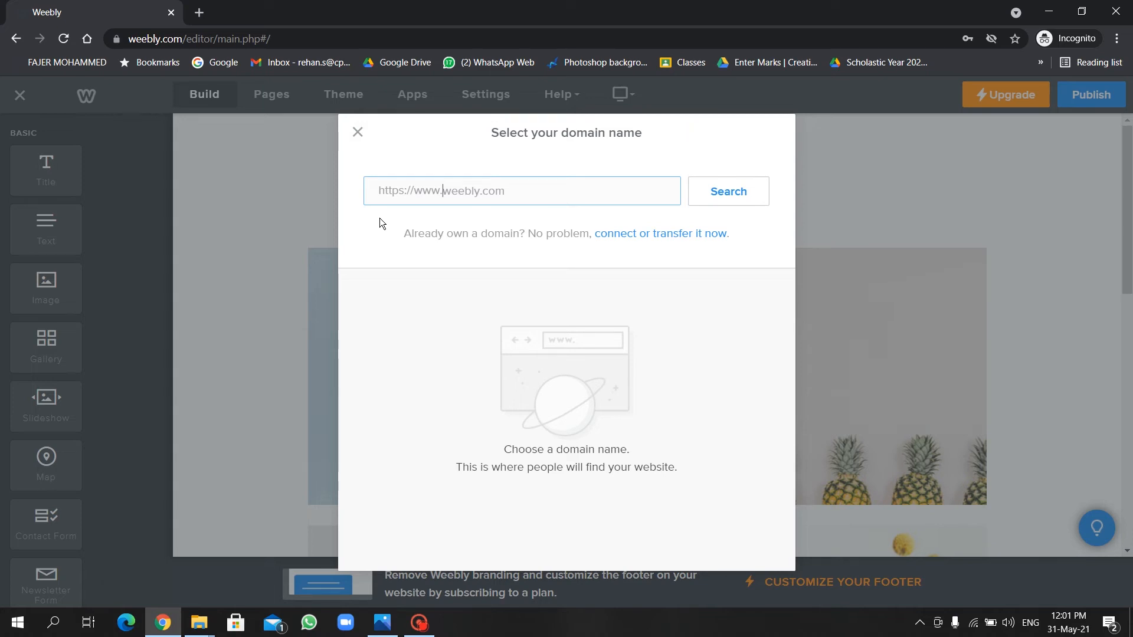
pyautogui.write('st8')
pyautogui.click(746, 191)
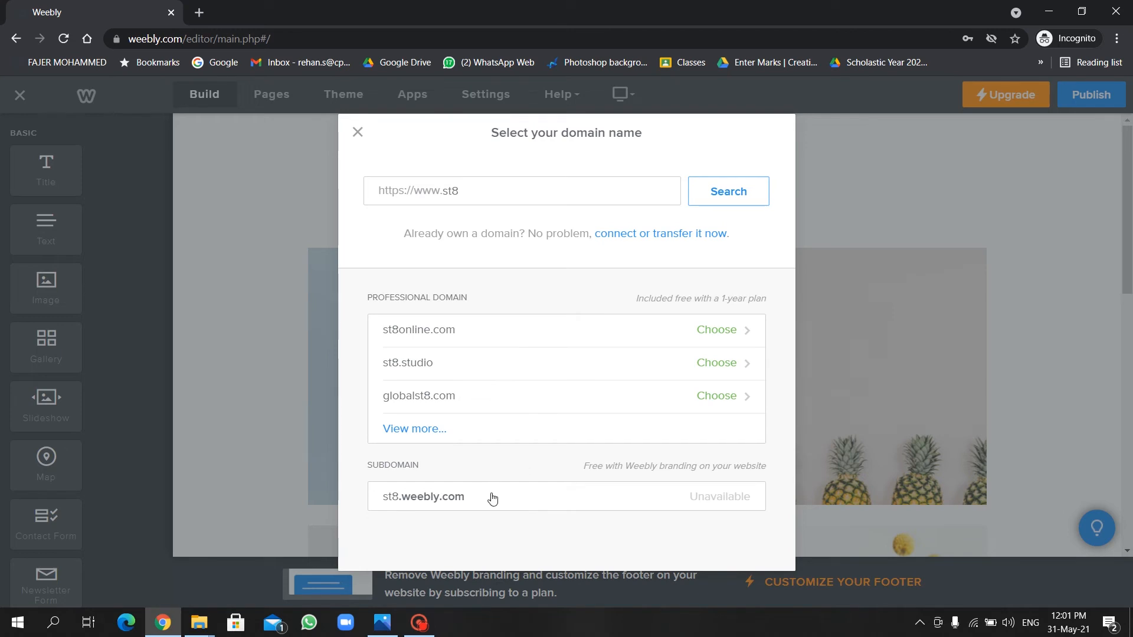
# Lengthen the searched name with 'reha' and claim the free weebly.com subdomain.
pyautogui.click(480, 187)
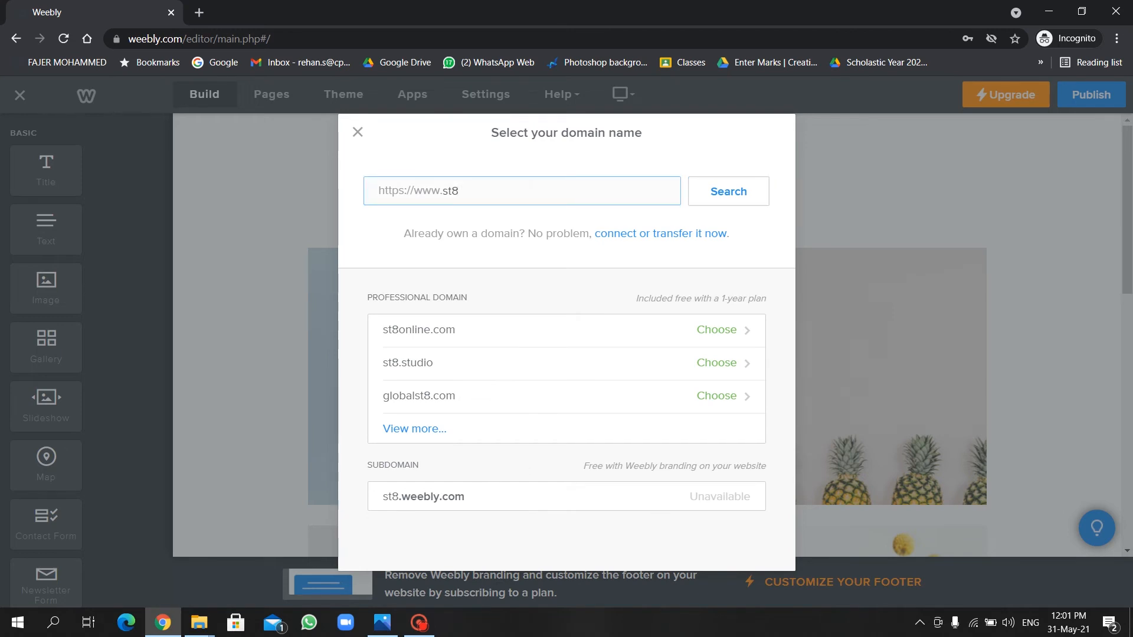
pyautogui.write('rehan')
pyautogui.click(723, 199)
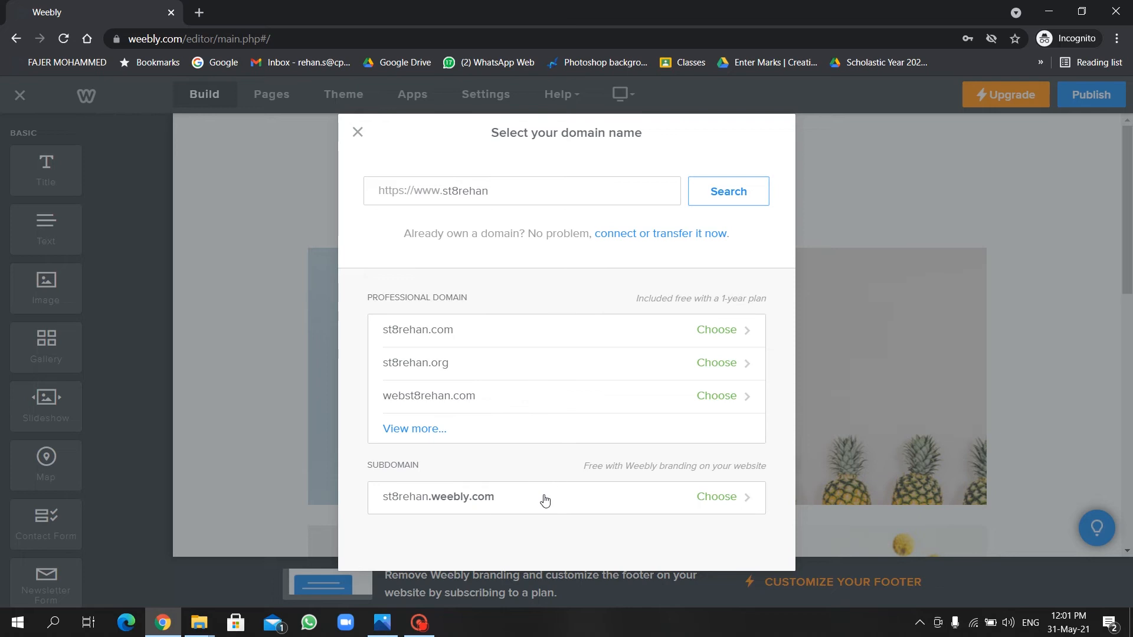
pyautogui.click(717, 507)
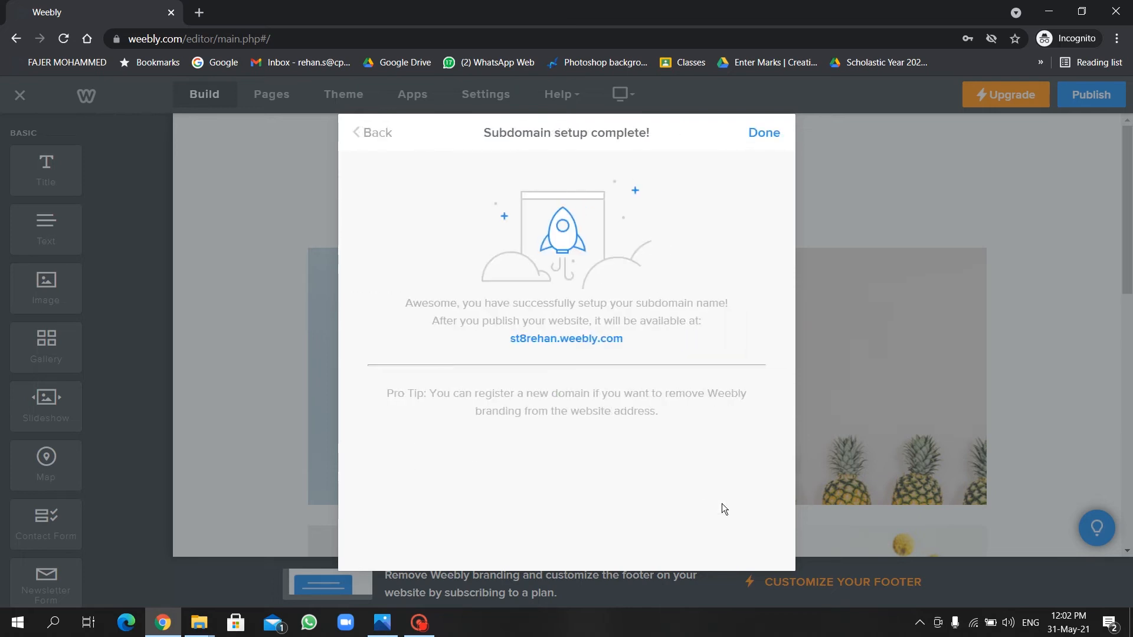
pyautogui.click(765, 134)
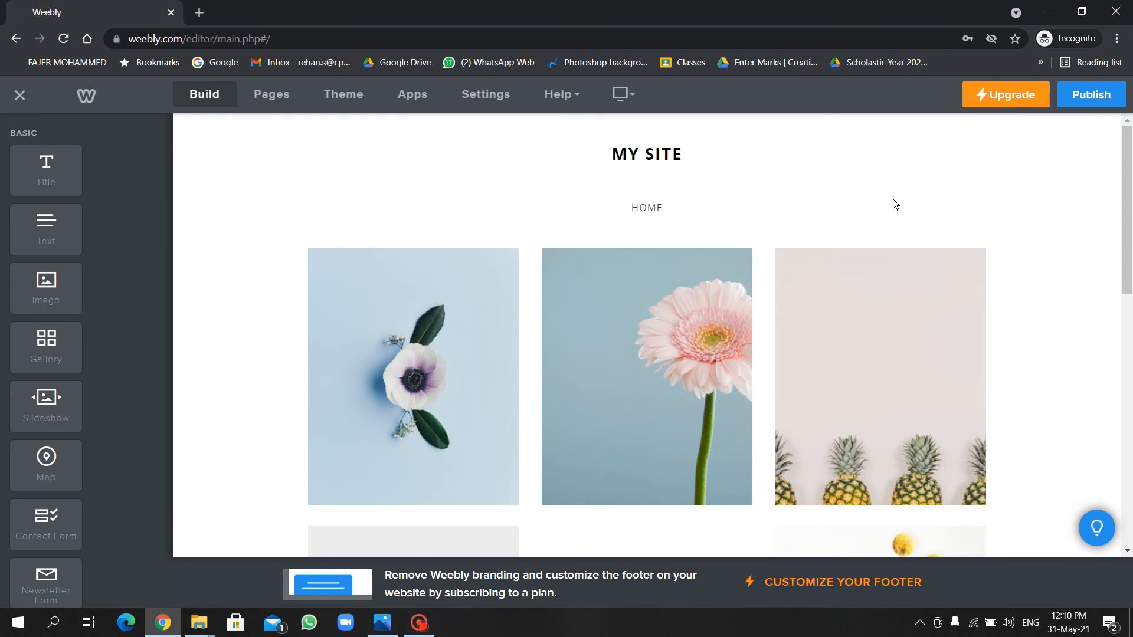
# Change the header title from MY SITE to the owner's full name in capitals.
pyautogui.click(684, 157)
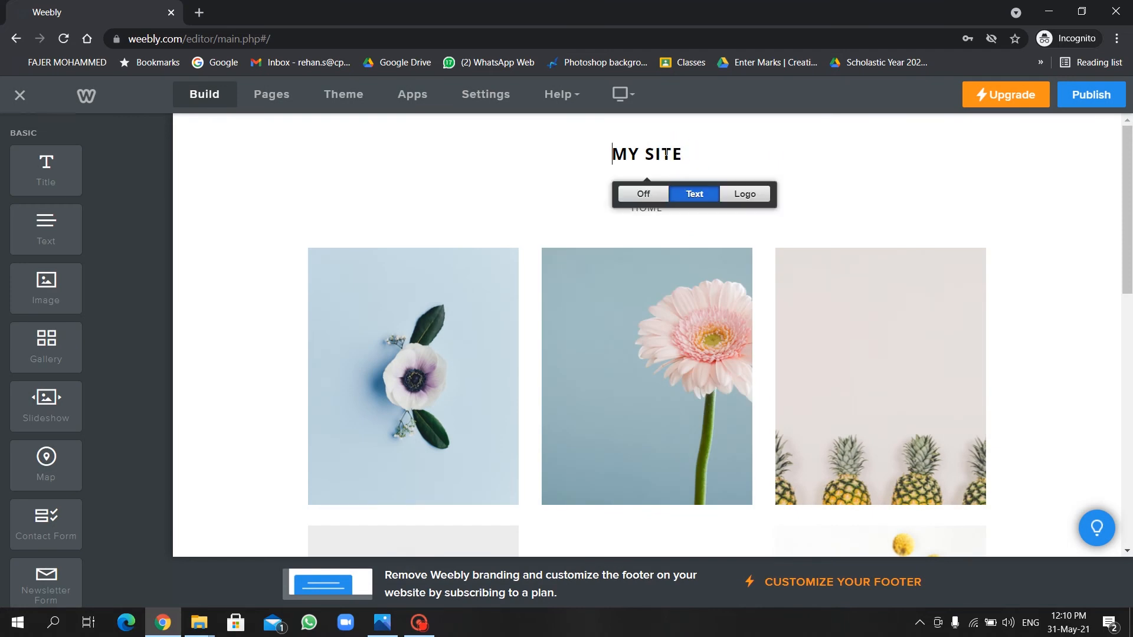
pyautogui.press('Delete')
pyautogui.press('Delete')
pyautogui.press('Delete')
pyautogui.press('Delete')
pyautogui.press('Delete')
pyautogui.press('Delete')
pyautogui.press('Delete')
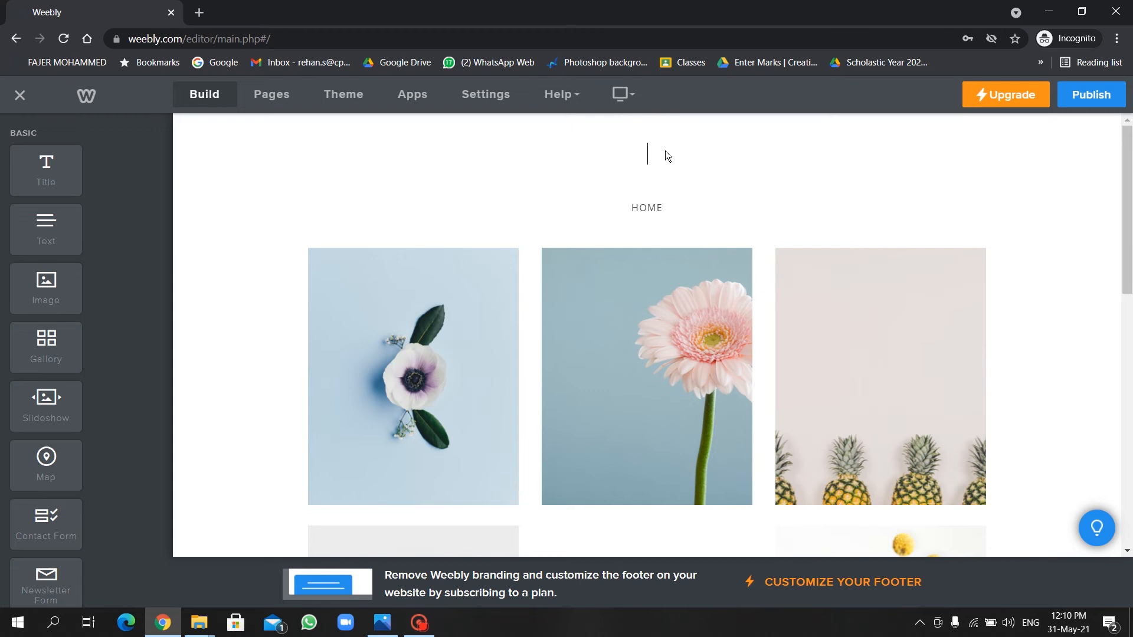
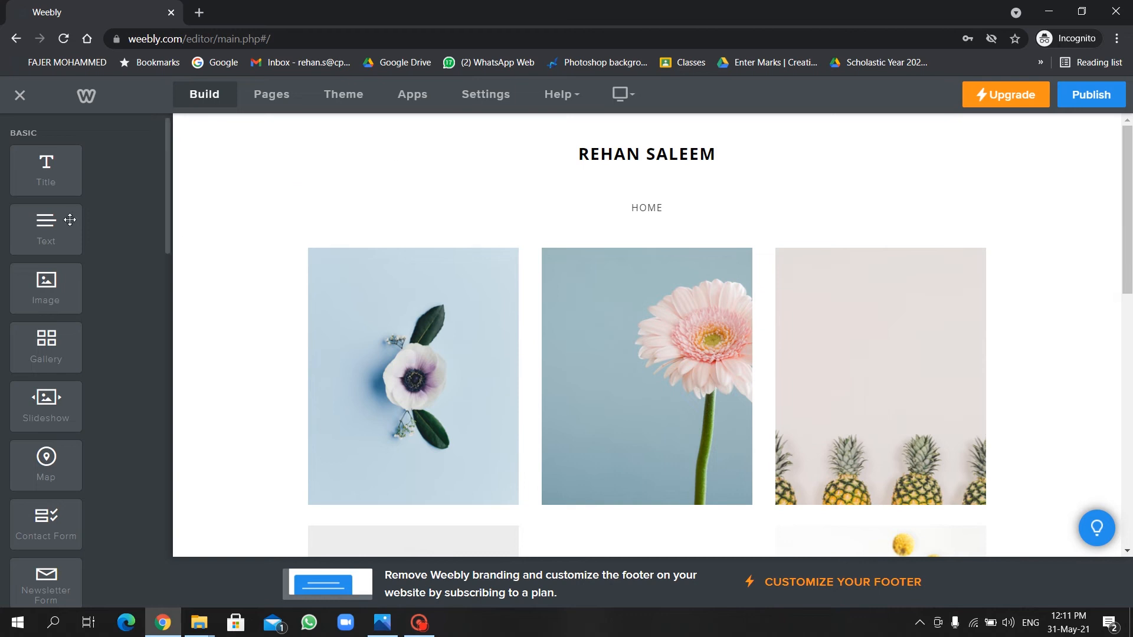
pyautogui.scroll(-10, 809, 430)
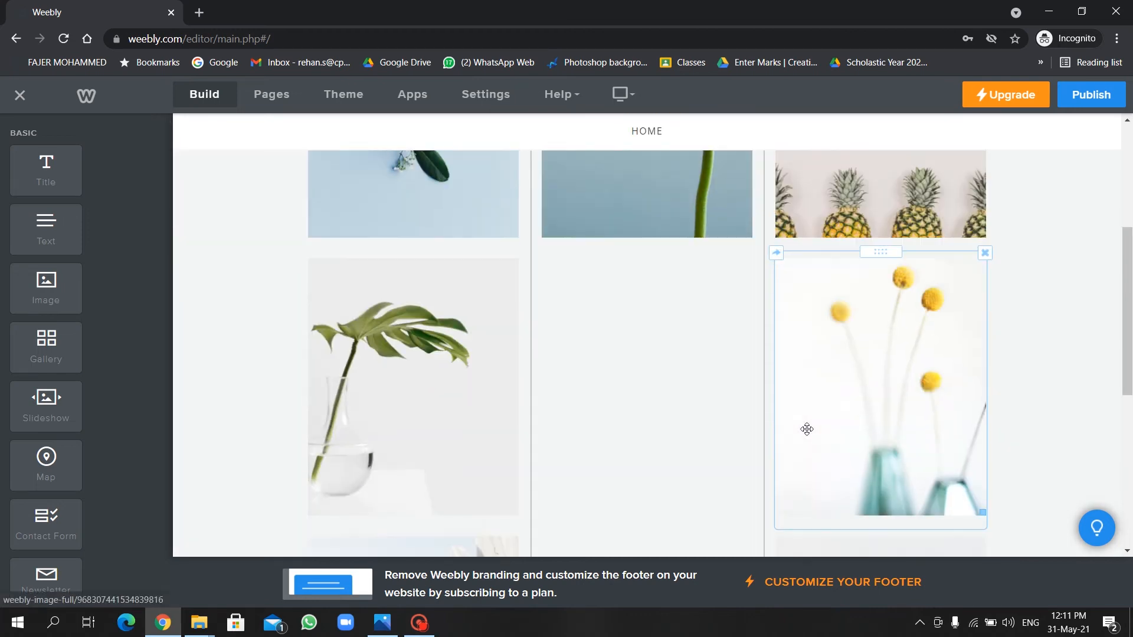
pyautogui.scroll(-1, 807, 429)
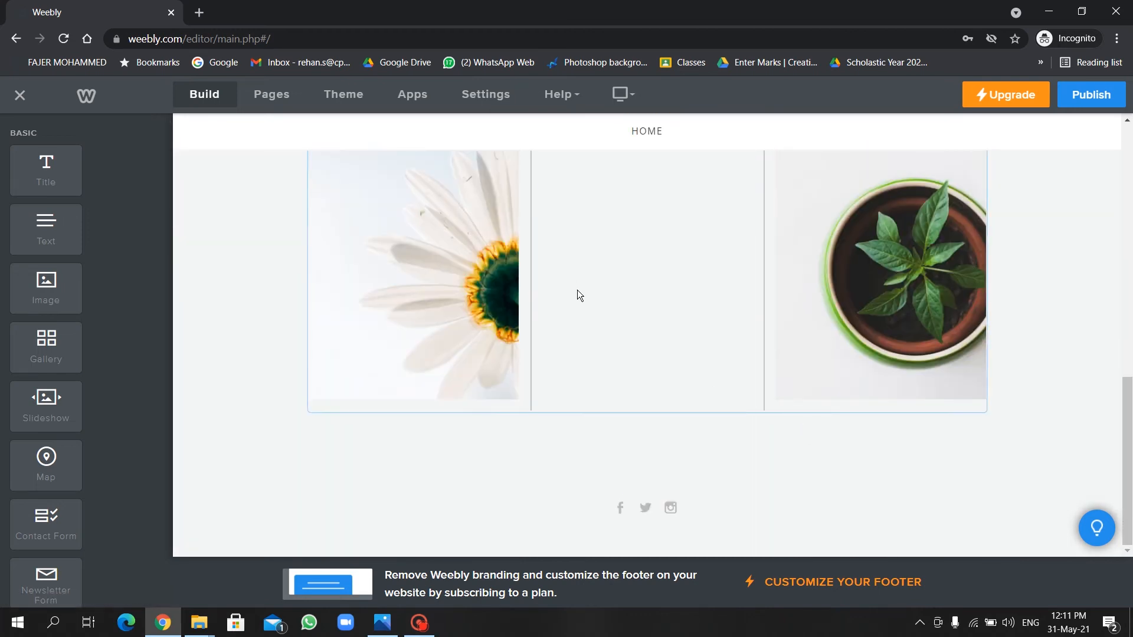
pyautogui.scroll(10, 577, 290)
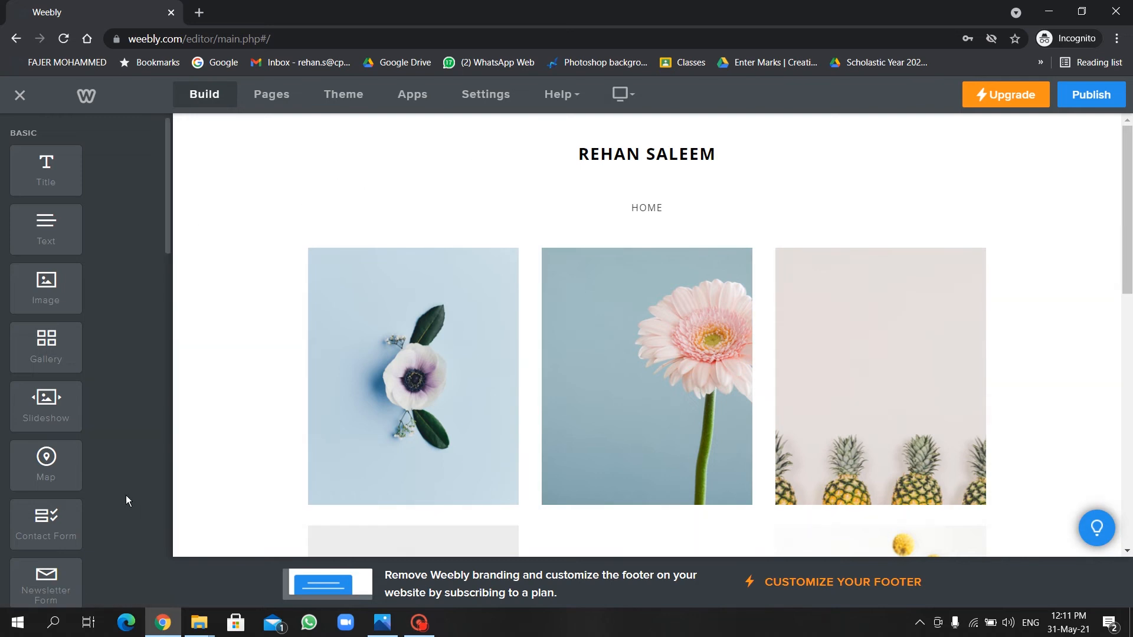
pyautogui.scroll(-6, 107, 475)
pyautogui.scroll(-2, 108, 475)
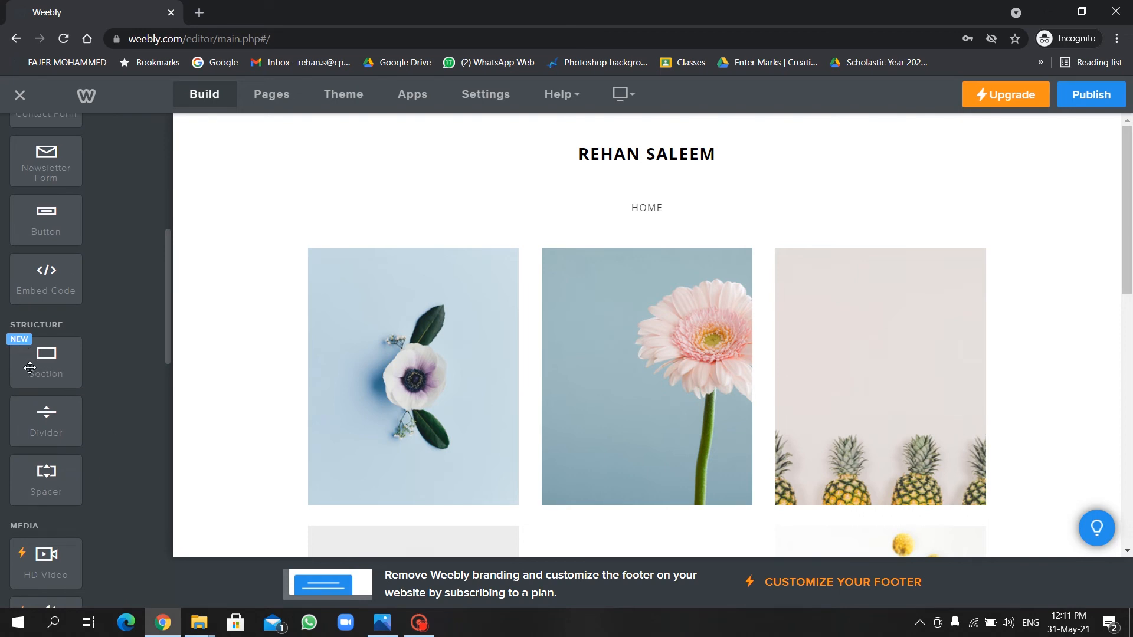
# Drop a blank Section element above the image gallery, skipping the layout choice.
pyautogui.moveTo(30, 365); pyautogui.dragTo(367, 216)
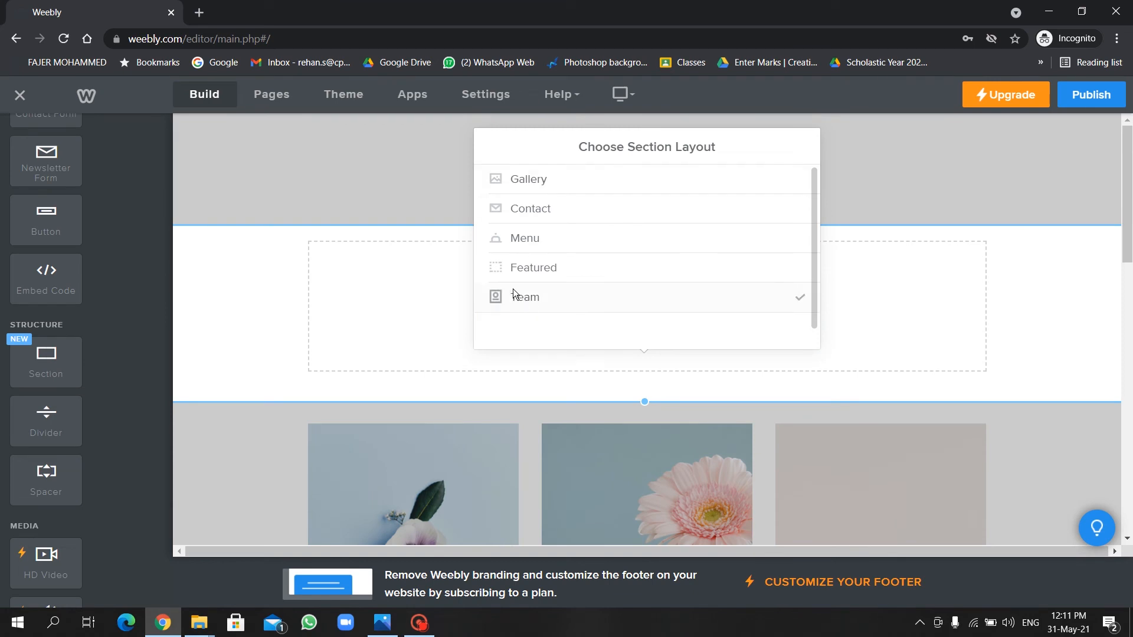
pyautogui.click(267, 267)
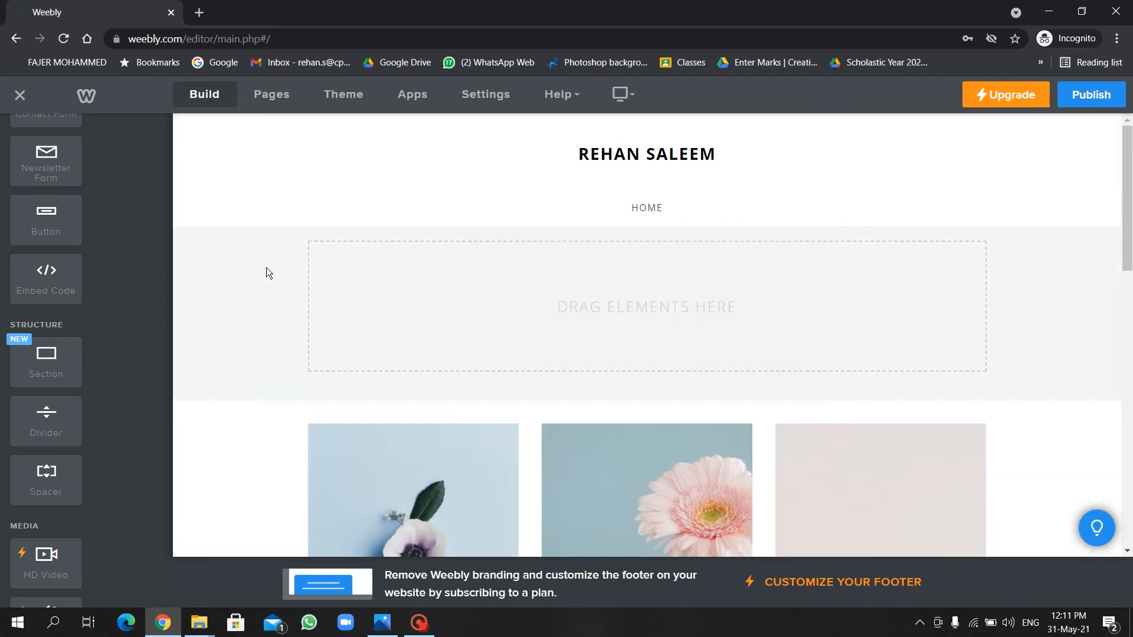
pyautogui.moveTo(435, 268)
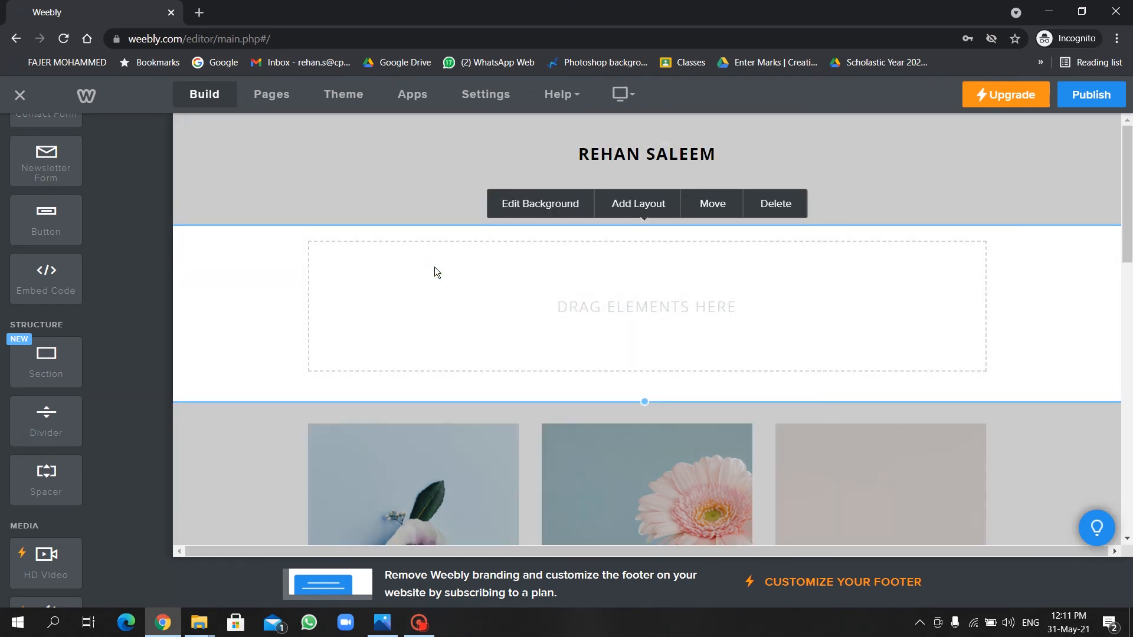
# Give the new section a cyan background, then switch its background type to gradient.
pyautogui.click(553, 207)
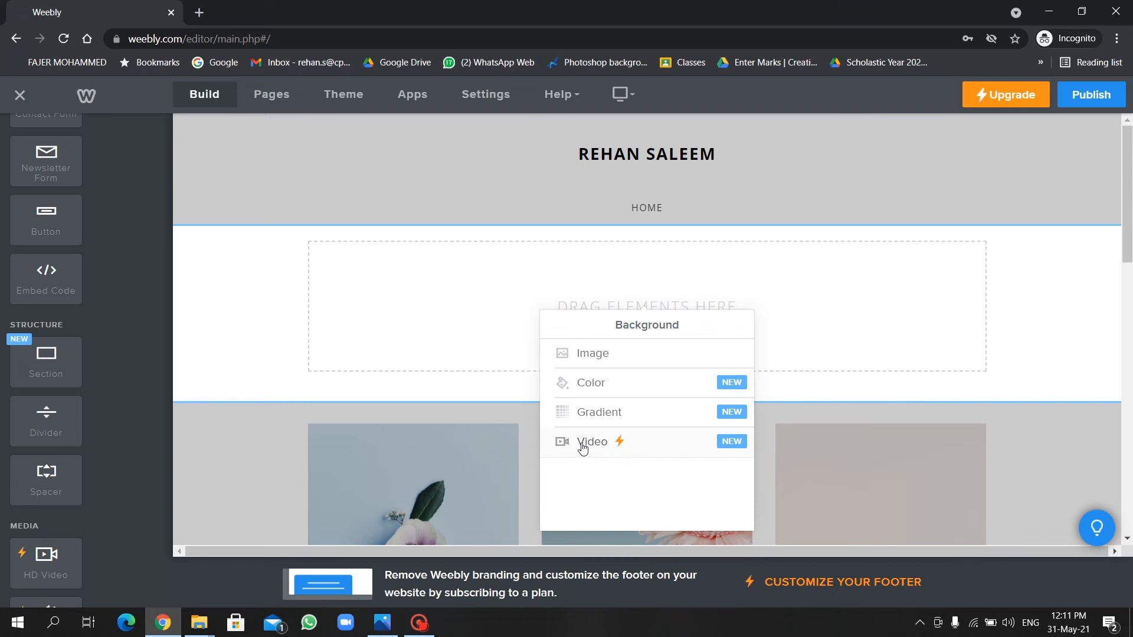
pyautogui.click(674, 387)
pyautogui.click(658, 411)
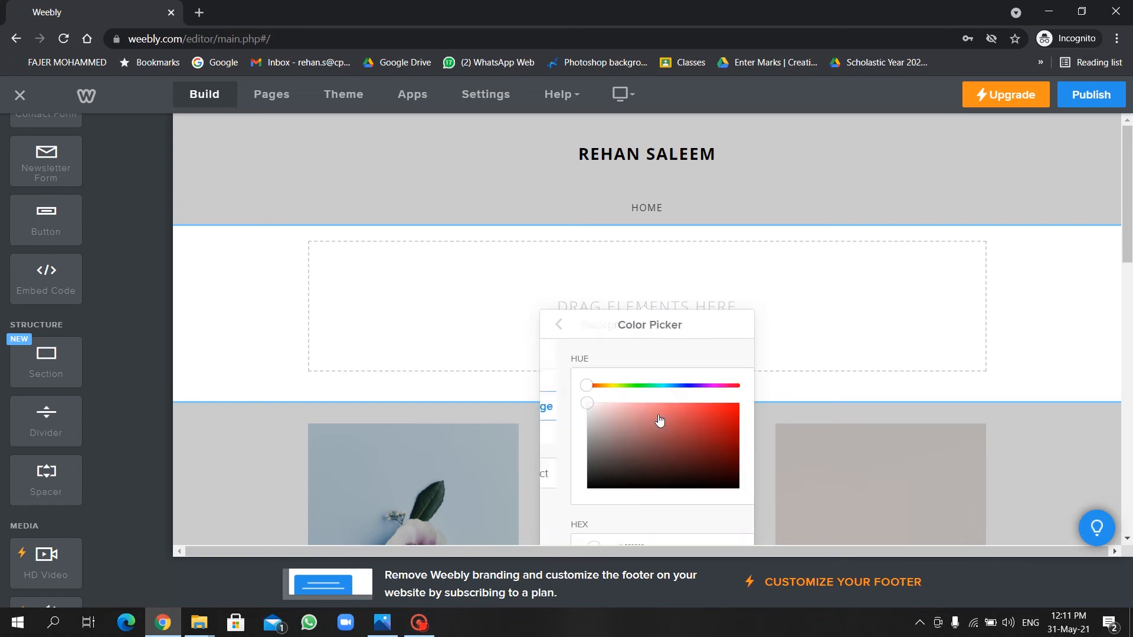
pyautogui.click(645, 386)
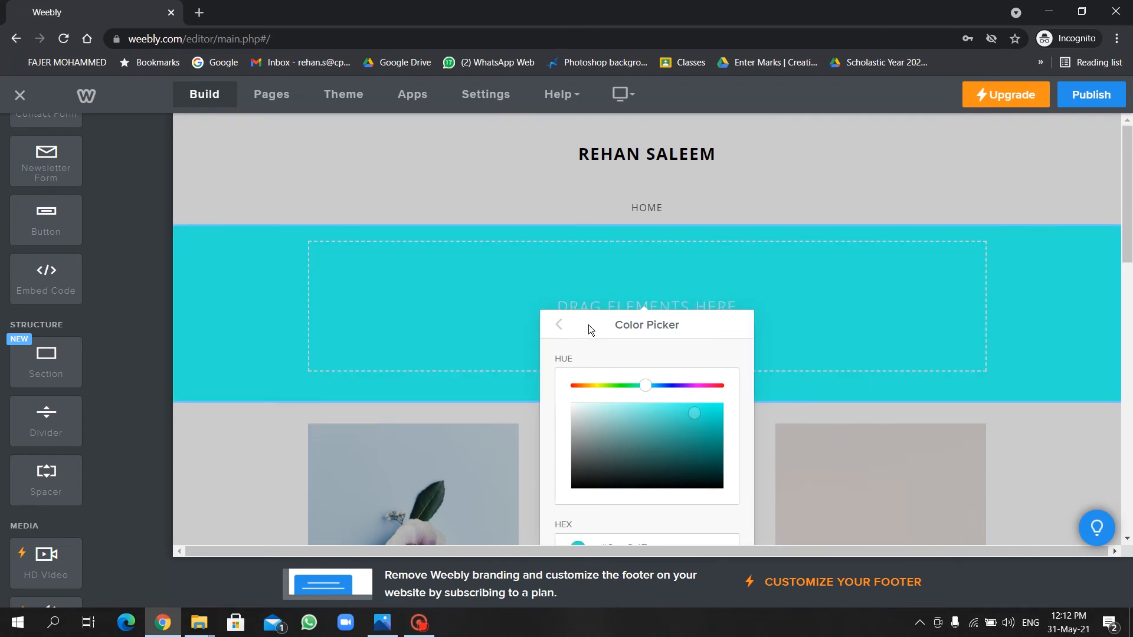
pyautogui.click(560, 324)
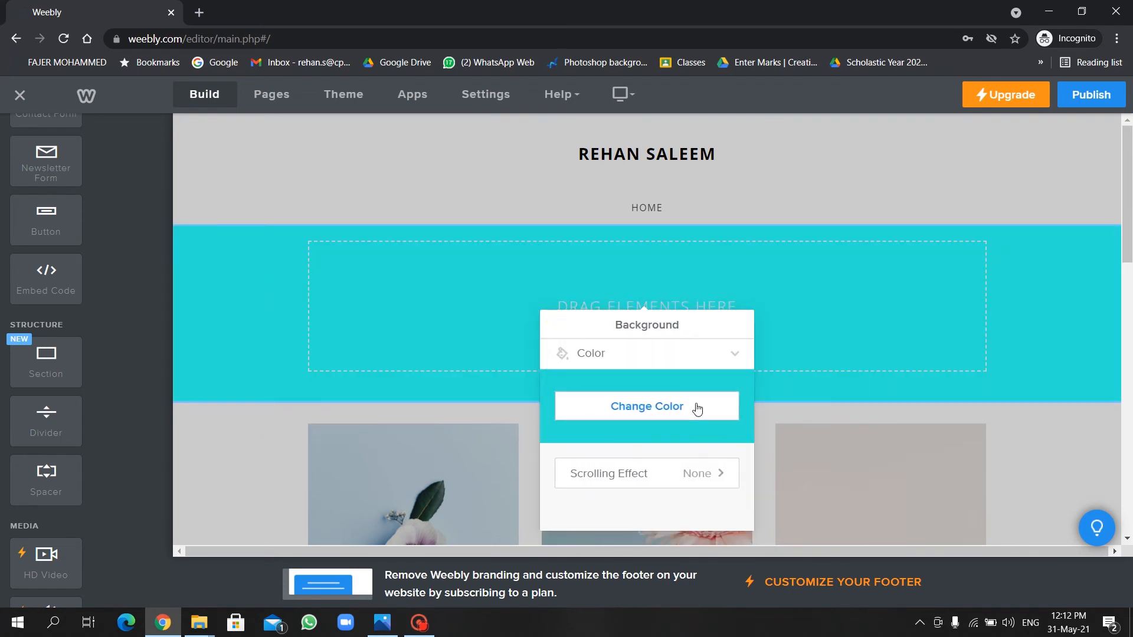
pyautogui.click(716, 355)
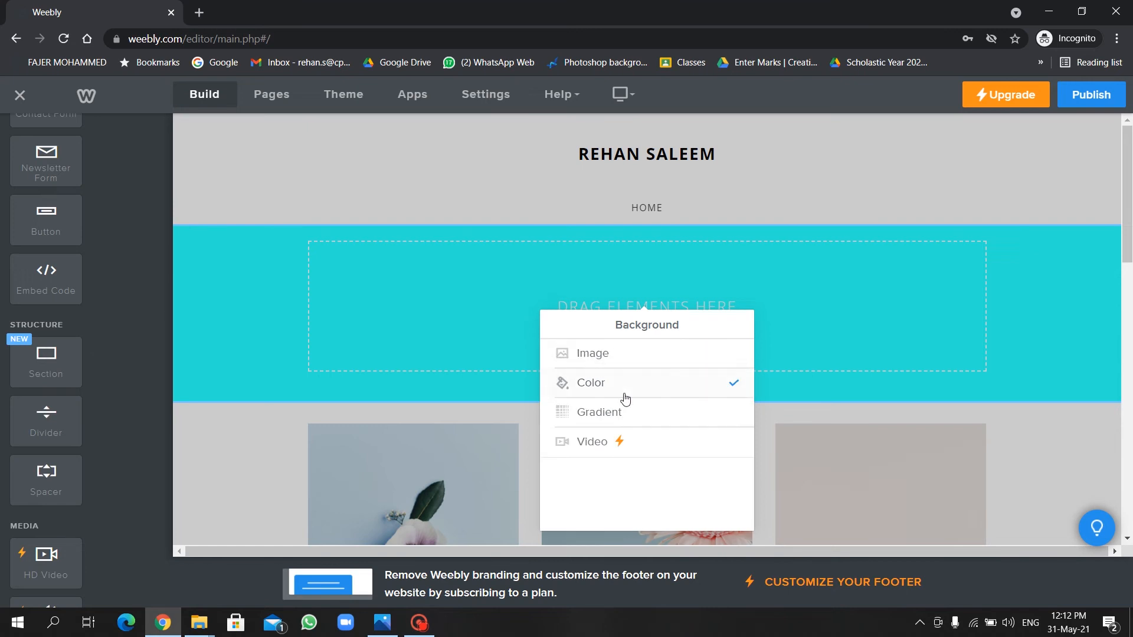
pyautogui.click(632, 412)
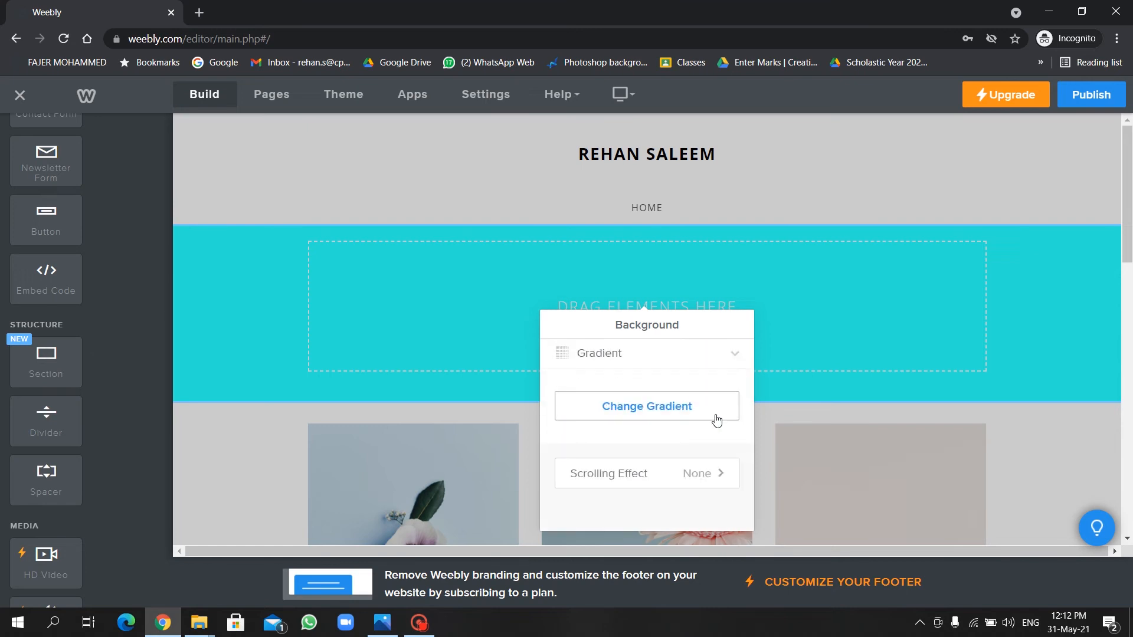
# Set the gradient's first colour to light cyan #8aefee.
pyautogui.click(698, 411)
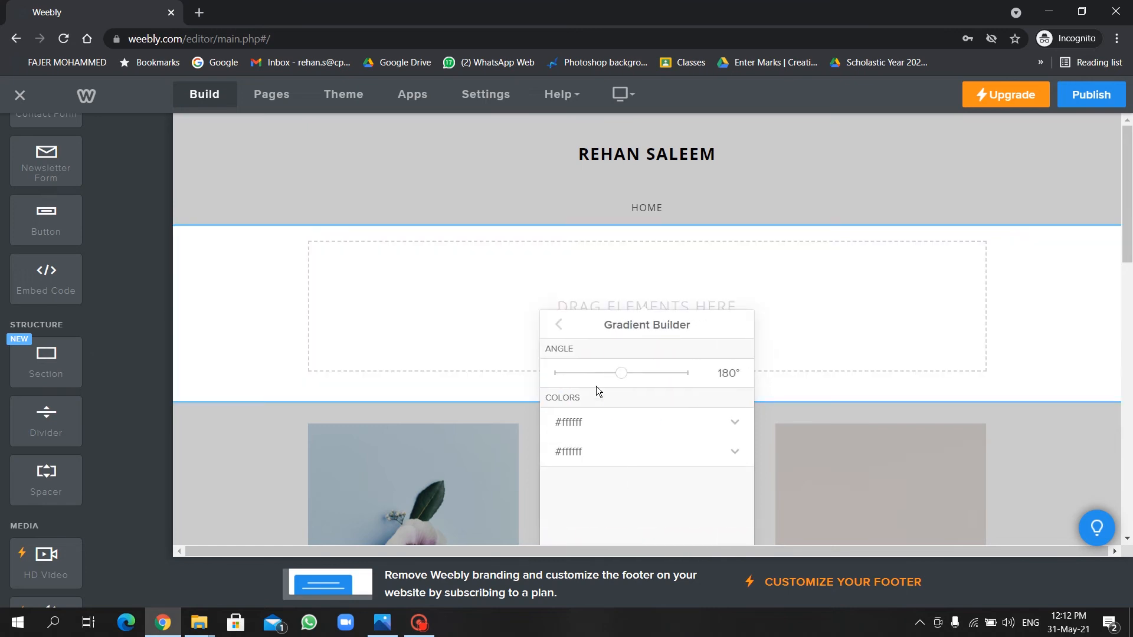
pyautogui.click(602, 430)
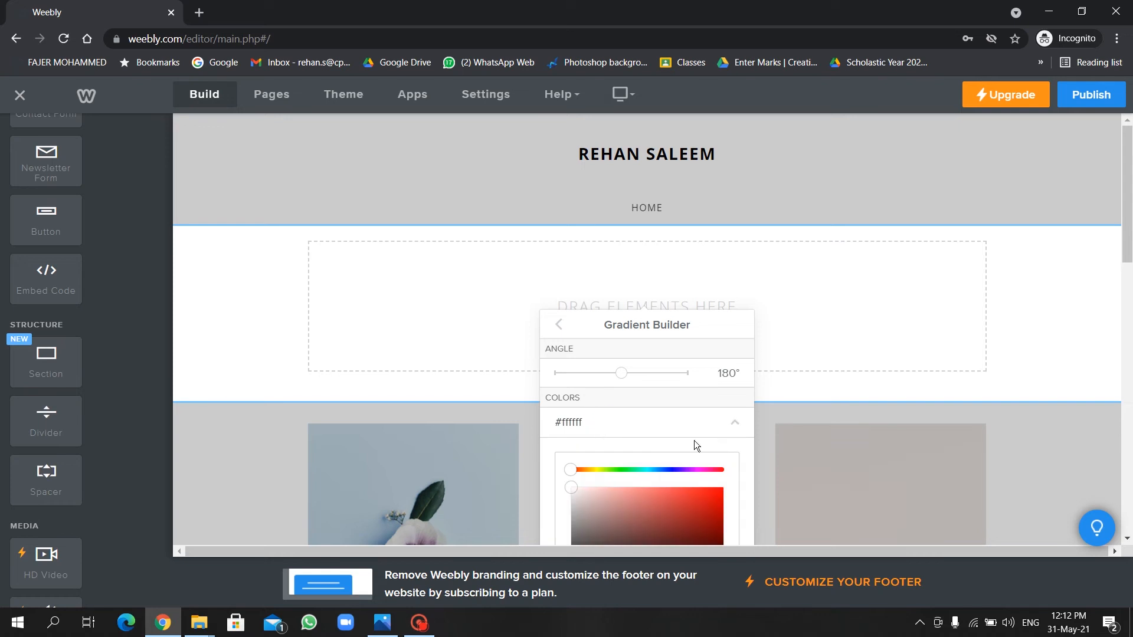
pyautogui.scroll(-1, 695, 440)
pyautogui.click(647, 404)
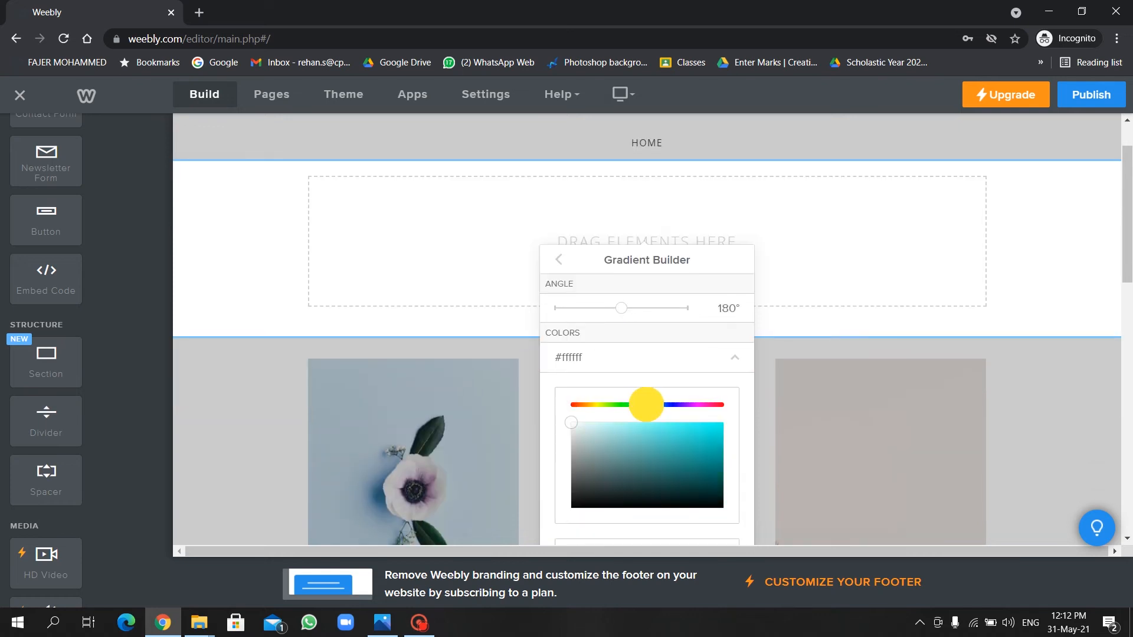
pyautogui.click(635, 427)
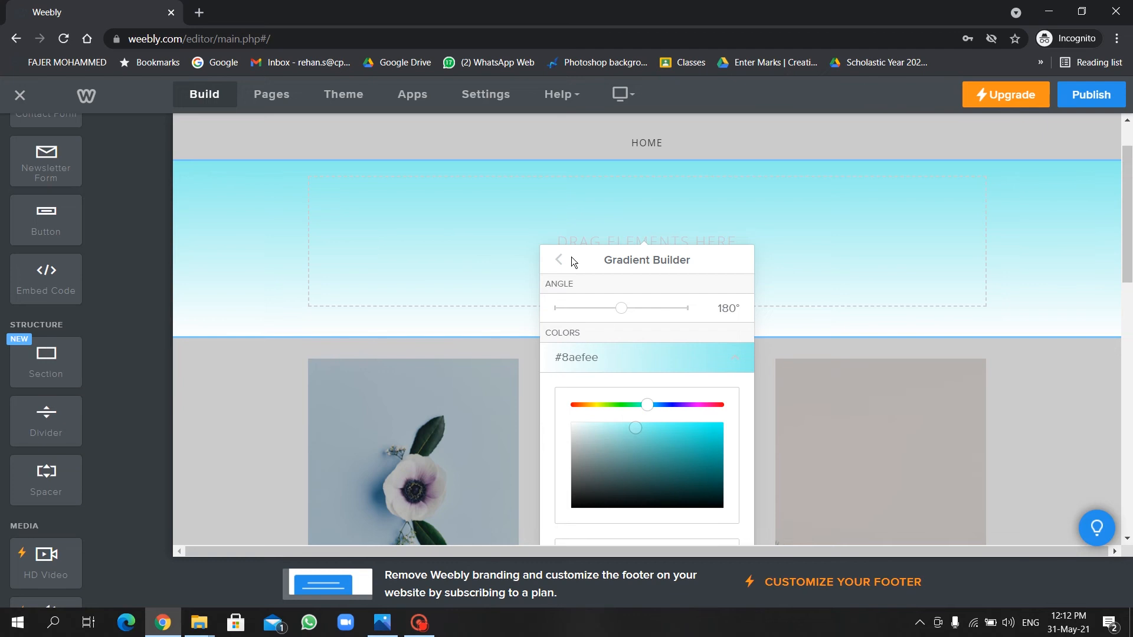
pyautogui.click(560, 272)
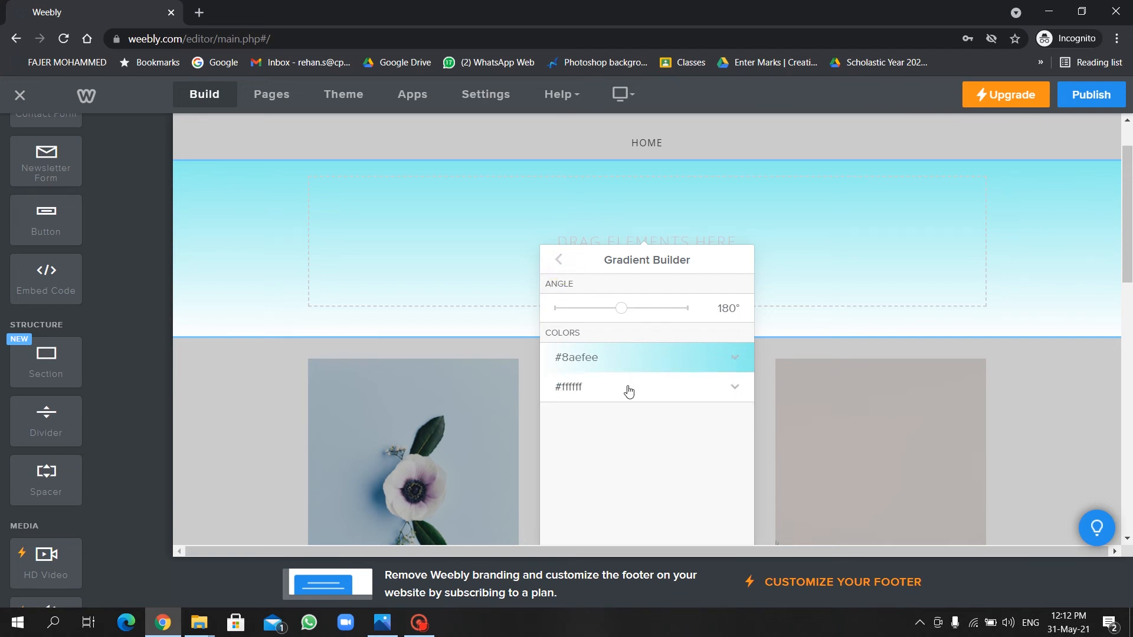
# Set the gradient's second colour to blue #7189f1 and close the background settings.
pyautogui.click(628, 389)
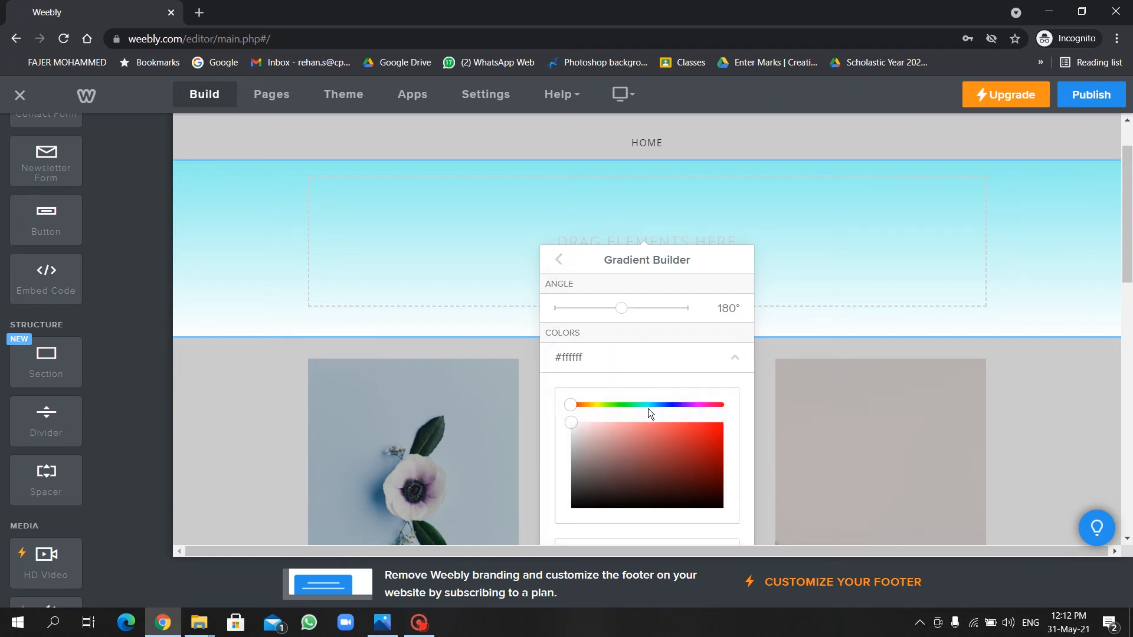
pyautogui.click(669, 405)
pyautogui.click(624, 429)
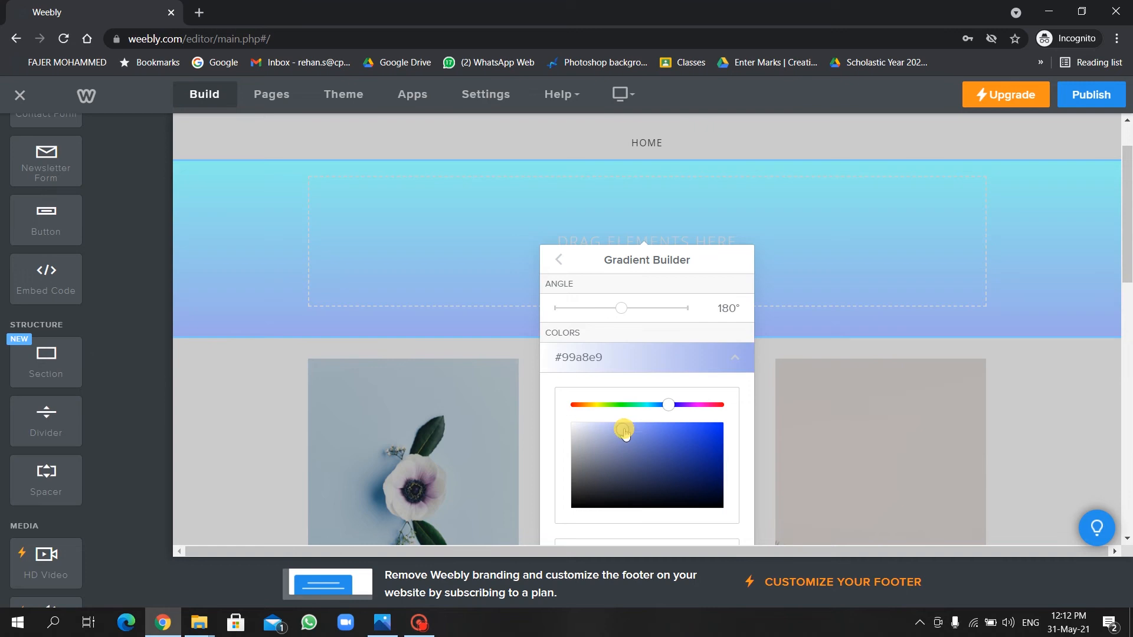
pyautogui.click(652, 426)
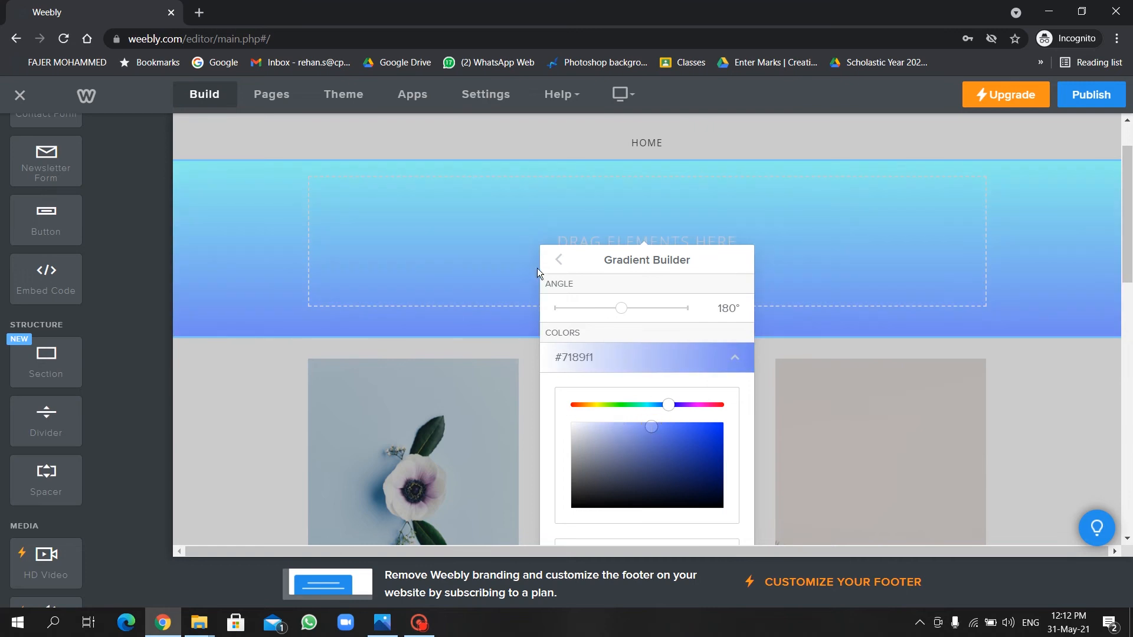
pyautogui.click(559, 261)
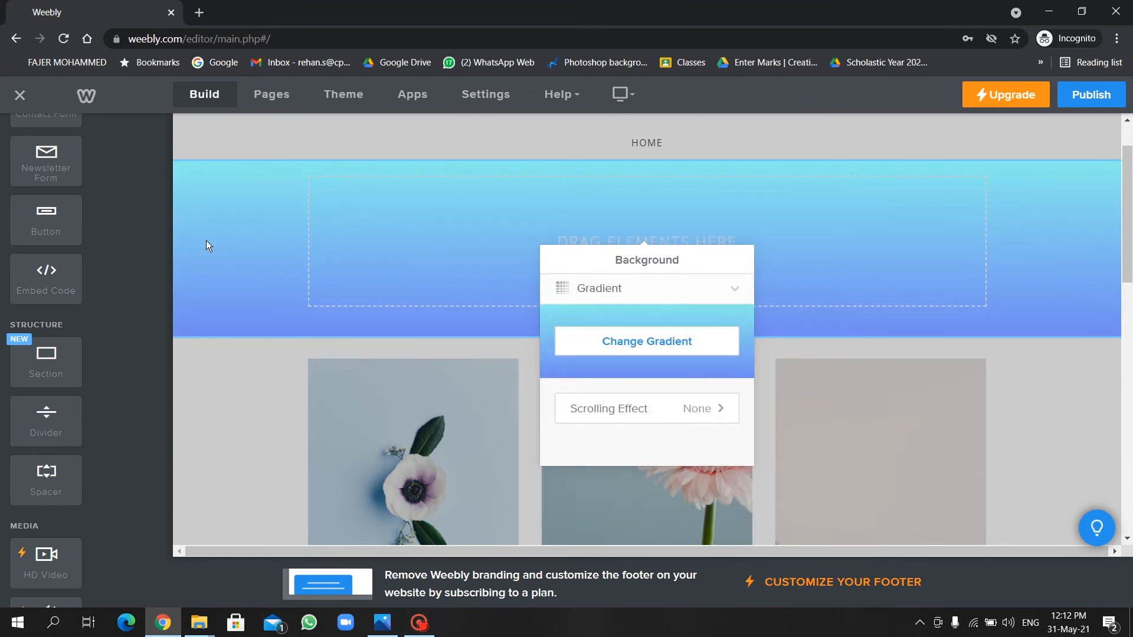
pyautogui.click(228, 353)
pyautogui.scroll(1, 293, 233)
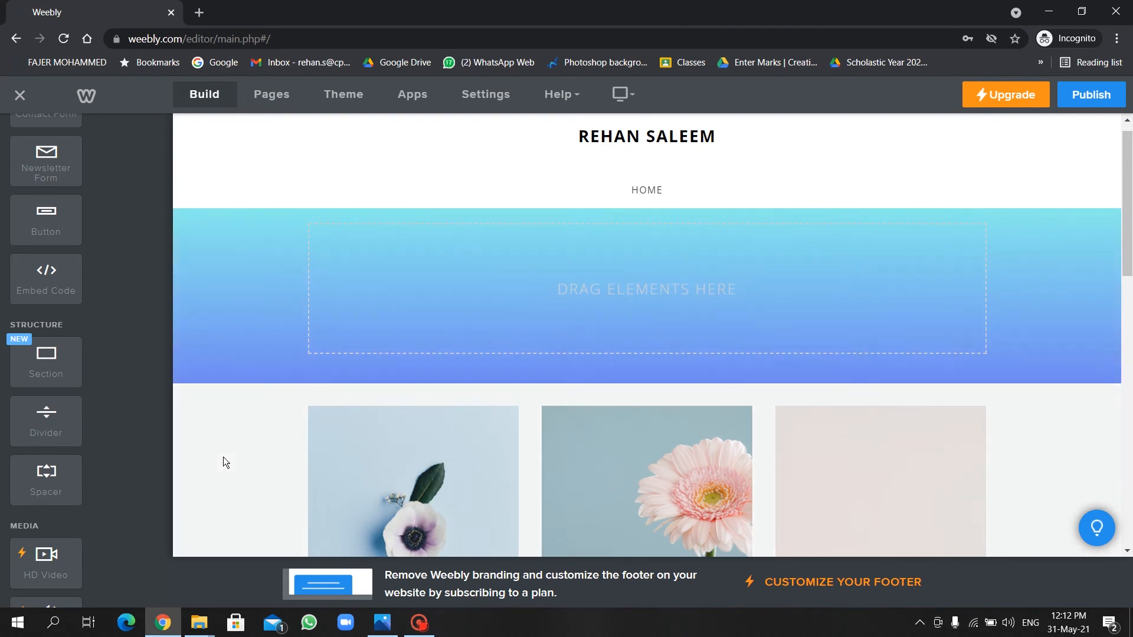
pyautogui.scroll(1, 264, 428)
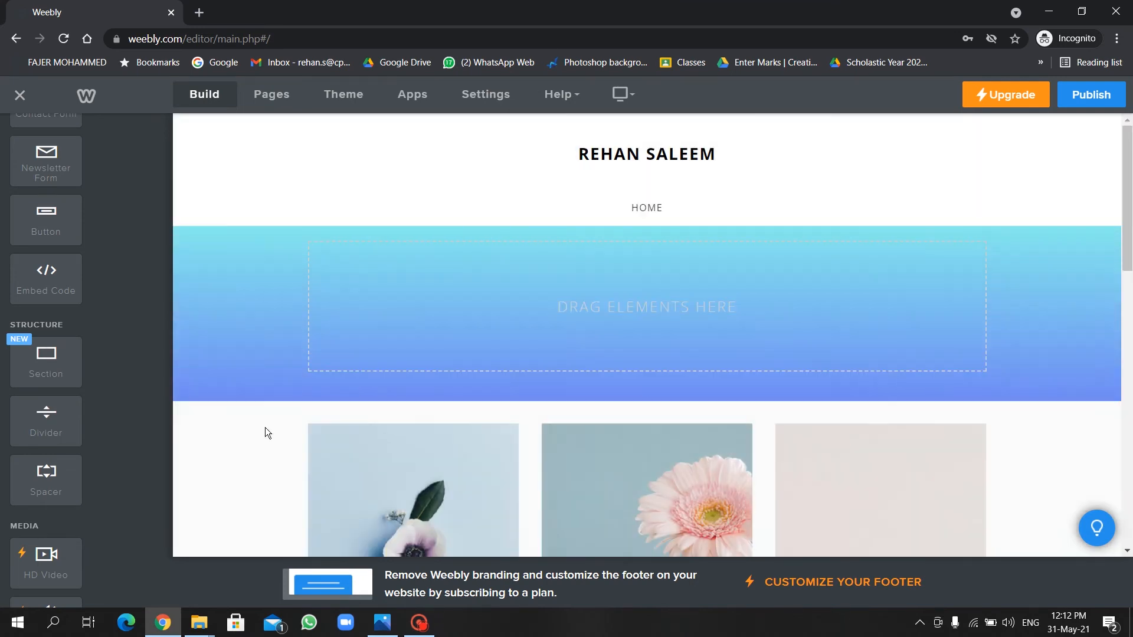
pyautogui.scroll(7, 103, 185)
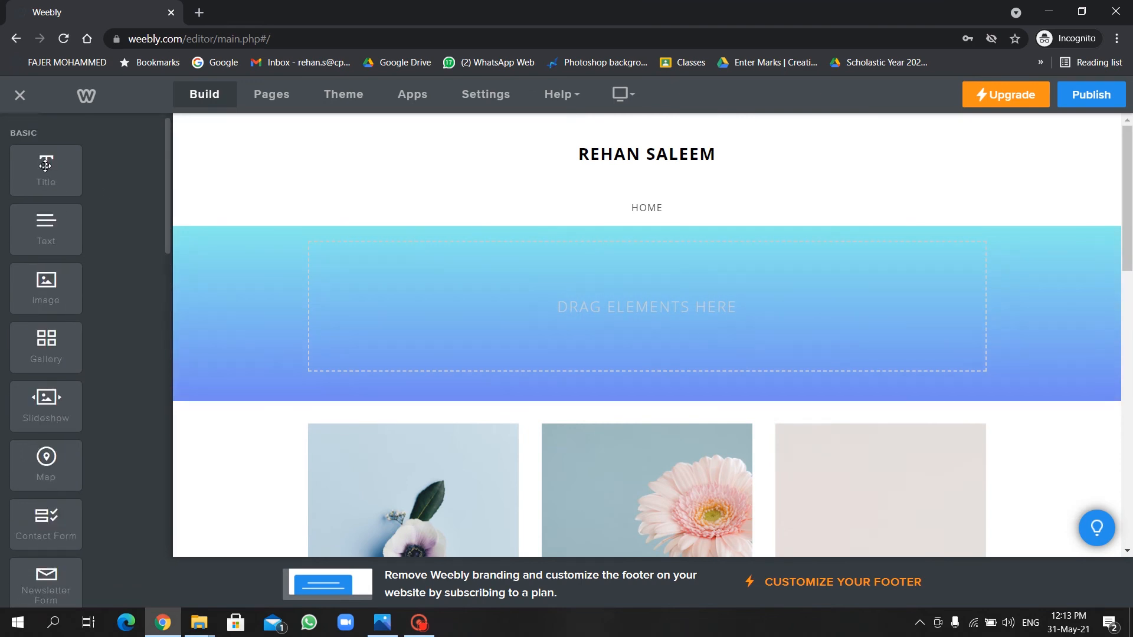
# Place a Title in the banner reading 'Welcome To My New Web-Site' and select it.
pyautogui.moveTo(46, 166); pyautogui.dragTo(571, 303)
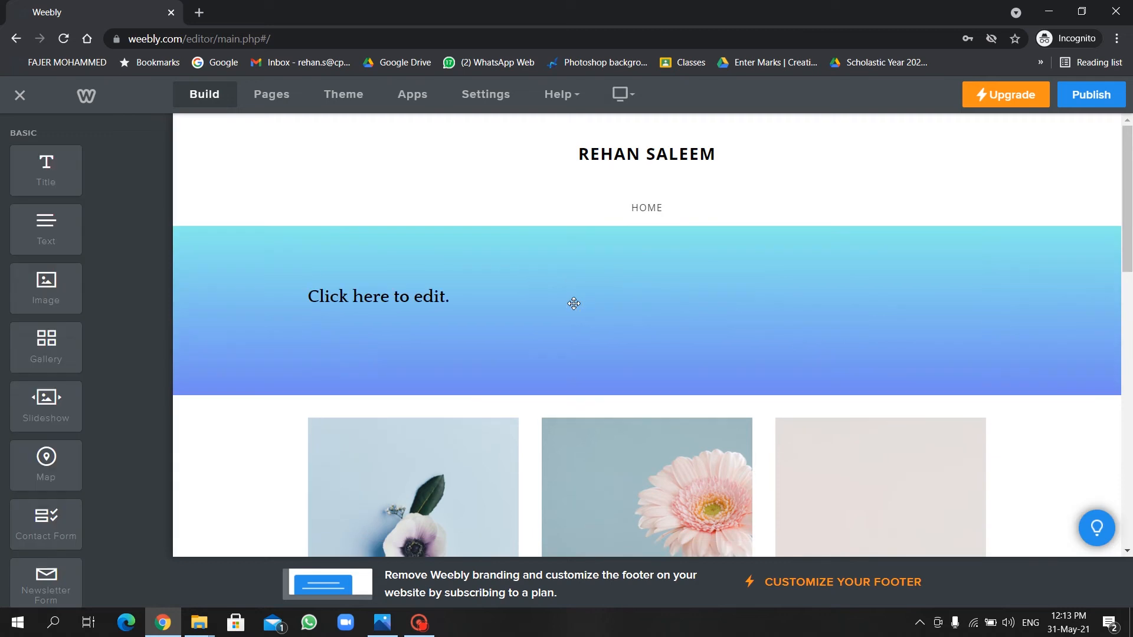
pyautogui.click(310, 296)
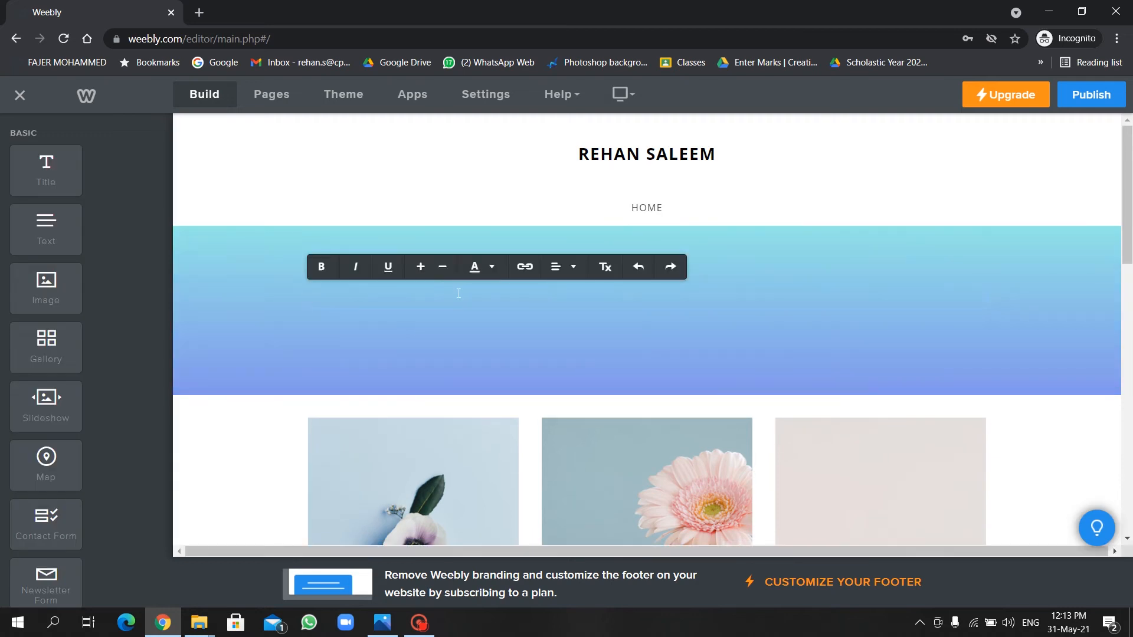
pyautogui.write('Welcome To My')
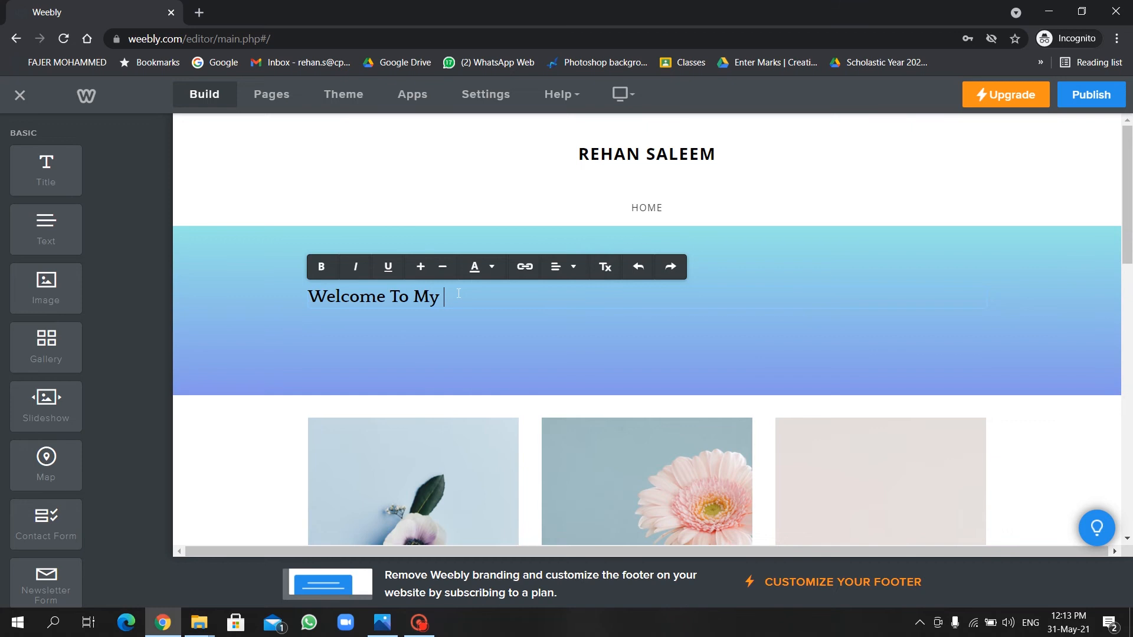
pyautogui.write(' New Web-Site')
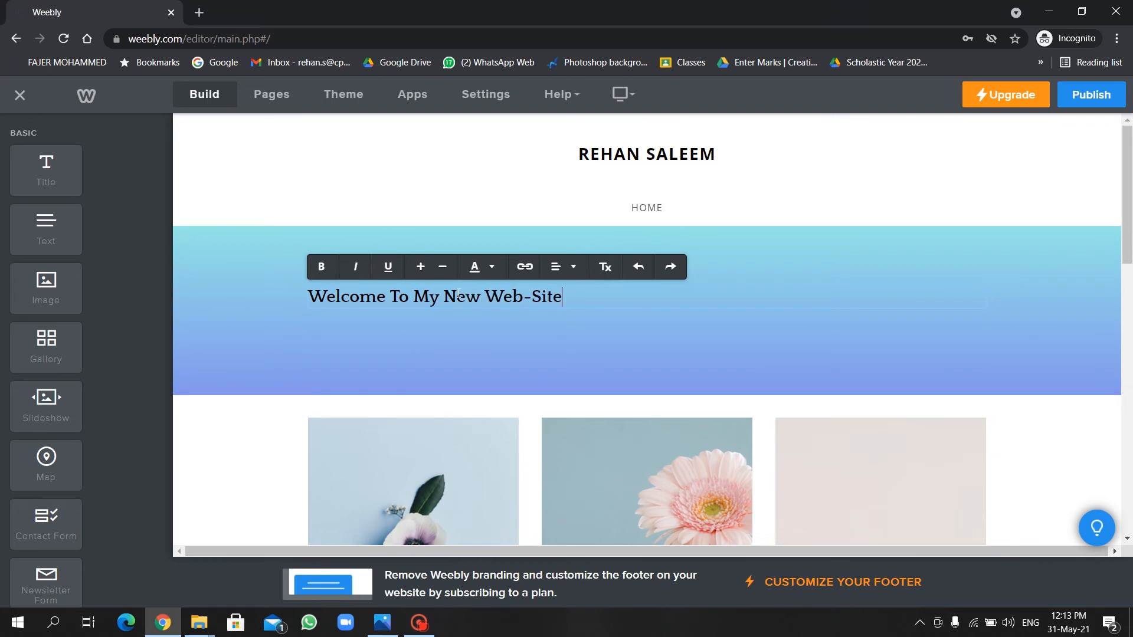
pyautogui.tripleClick(458, 293)
pyautogui.click(583, 296)
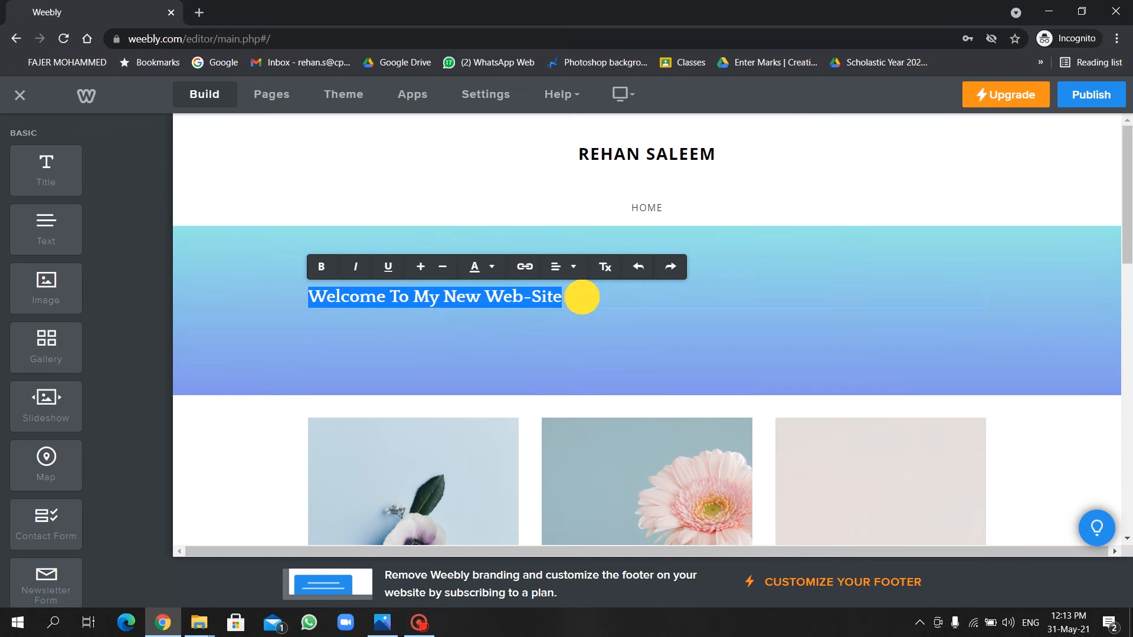
pyautogui.moveTo(583, 297); pyautogui.dragTo(285, 311)
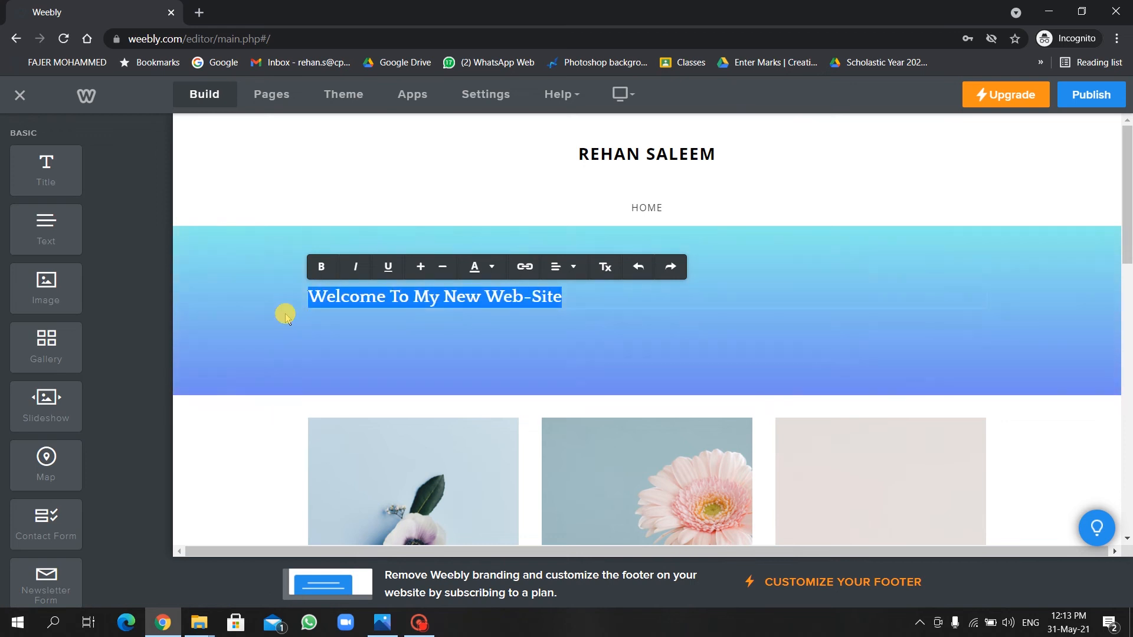
# Toggle bold and underline, center the heading and enlarge it two sizes.
pyautogui.click(325, 267)
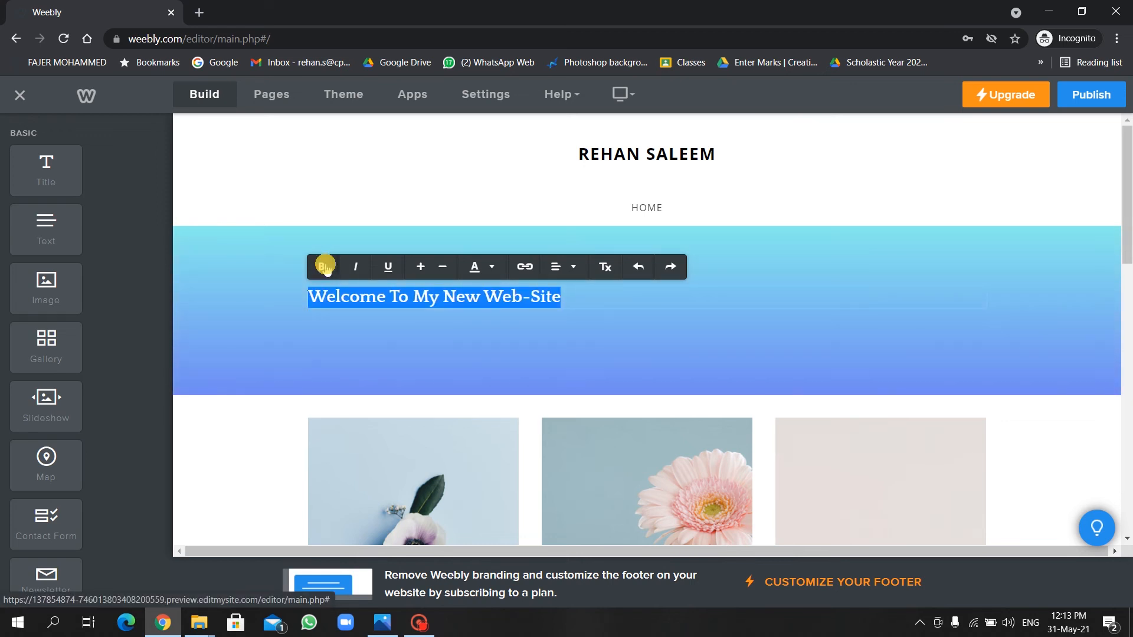
pyautogui.click(395, 267)
pyautogui.click(393, 265)
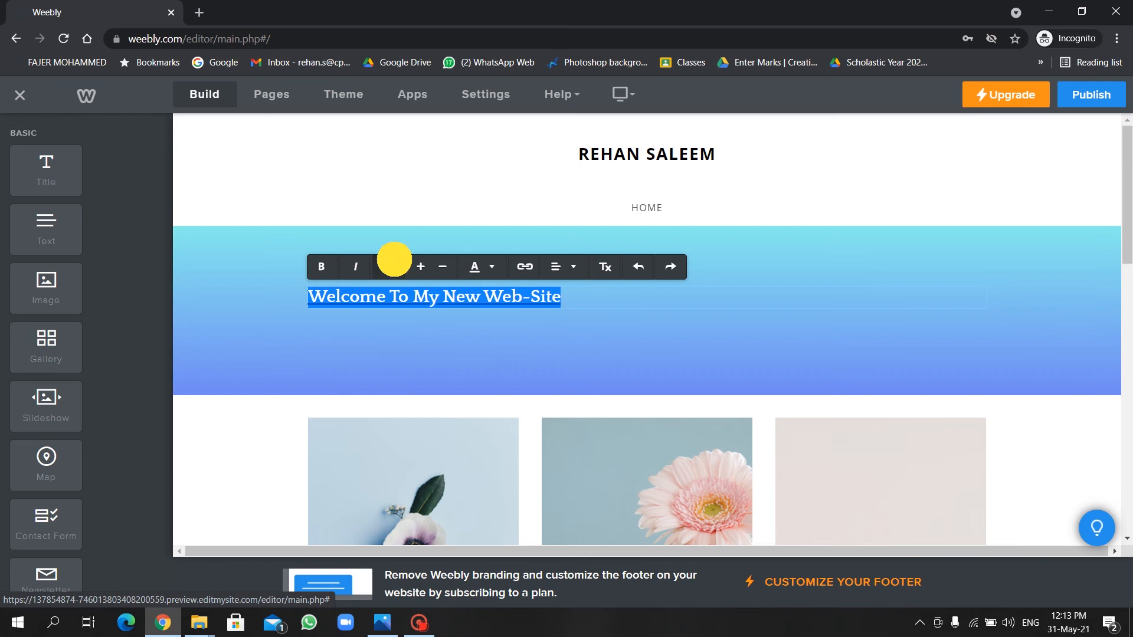
pyautogui.click(562, 275)
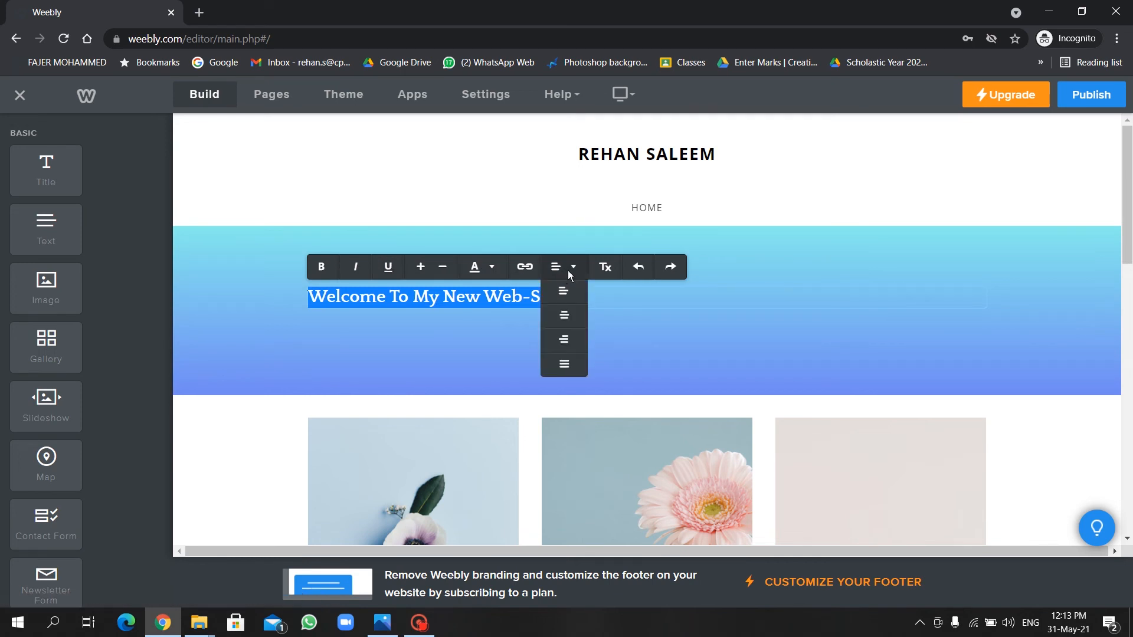
pyautogui.click(564, 315)
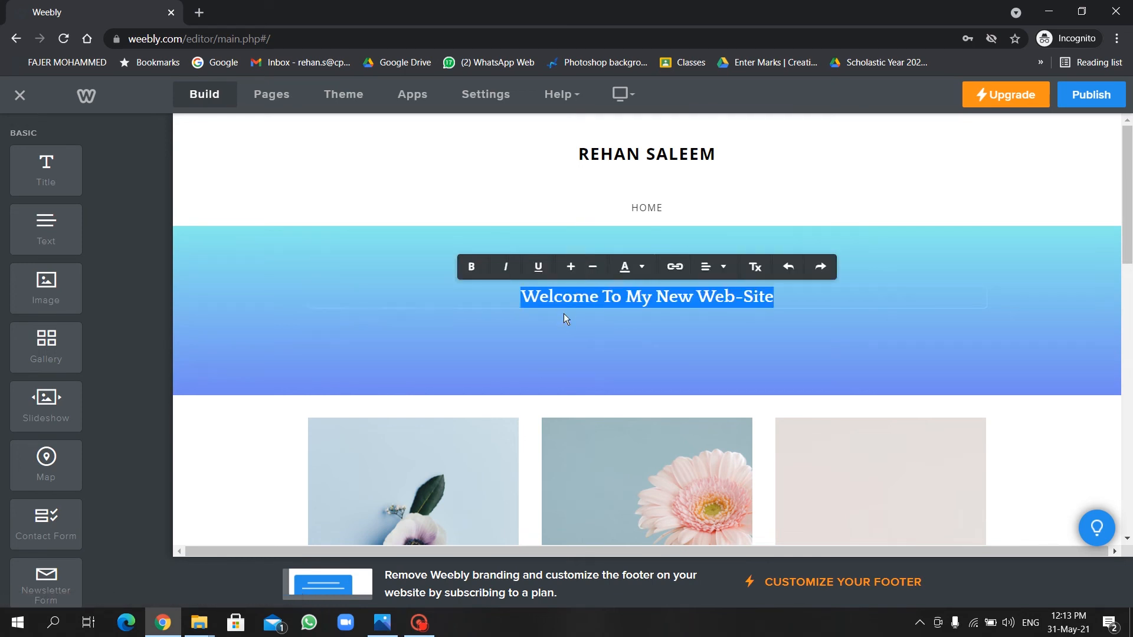
pyautogui.click(649, 271)
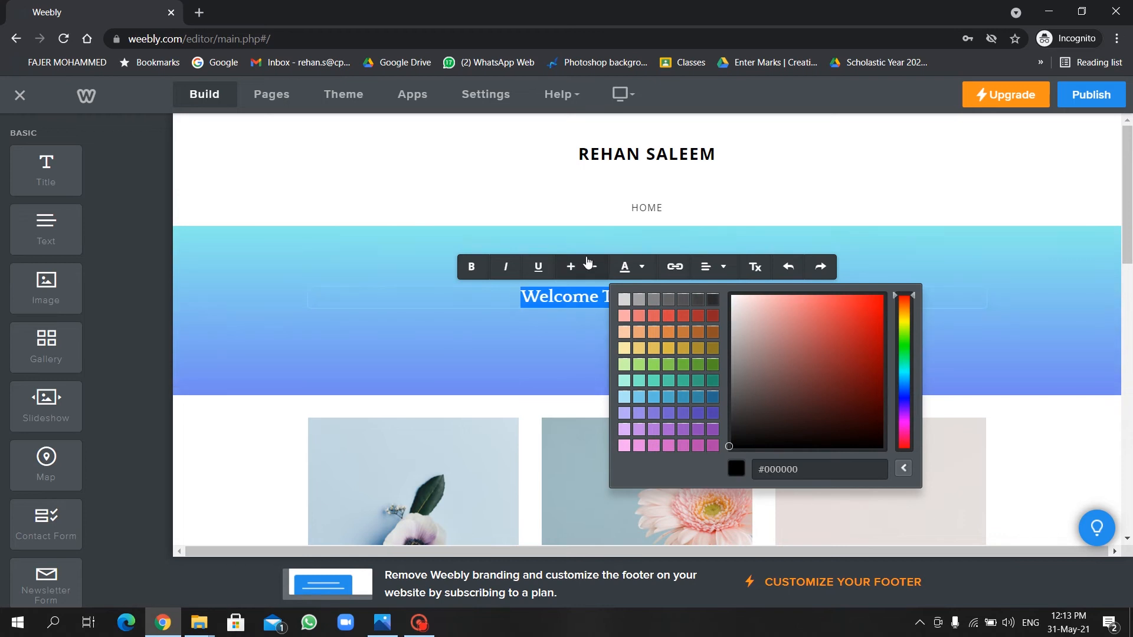
pyautogui.click(570, 265)
pyautogui.click(570, 266)
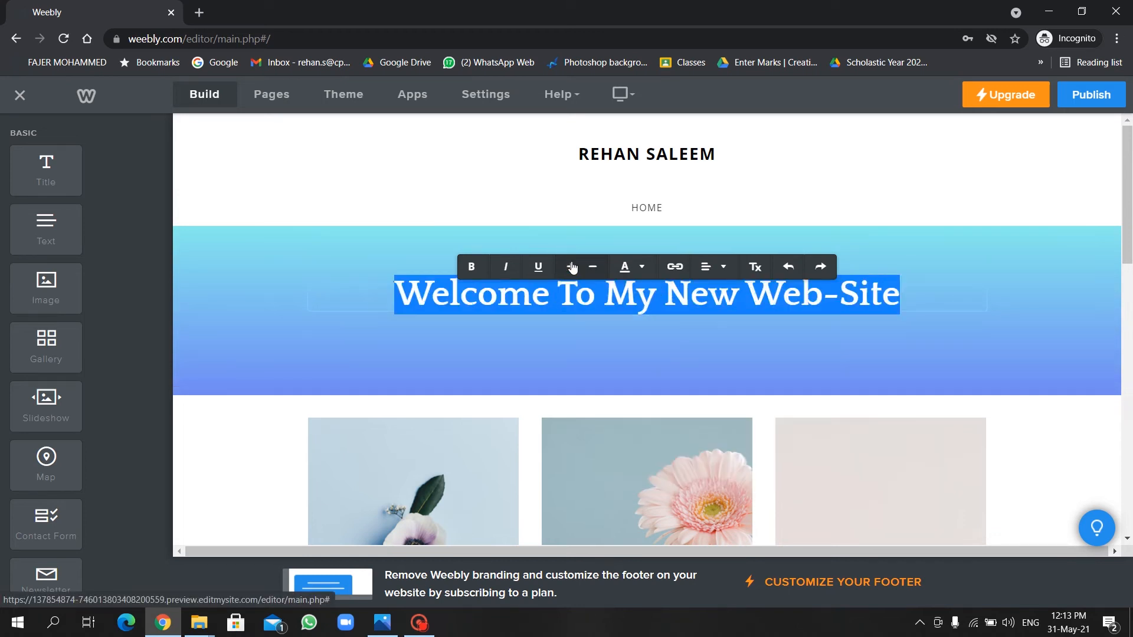
pyautogui.click(720, 340)
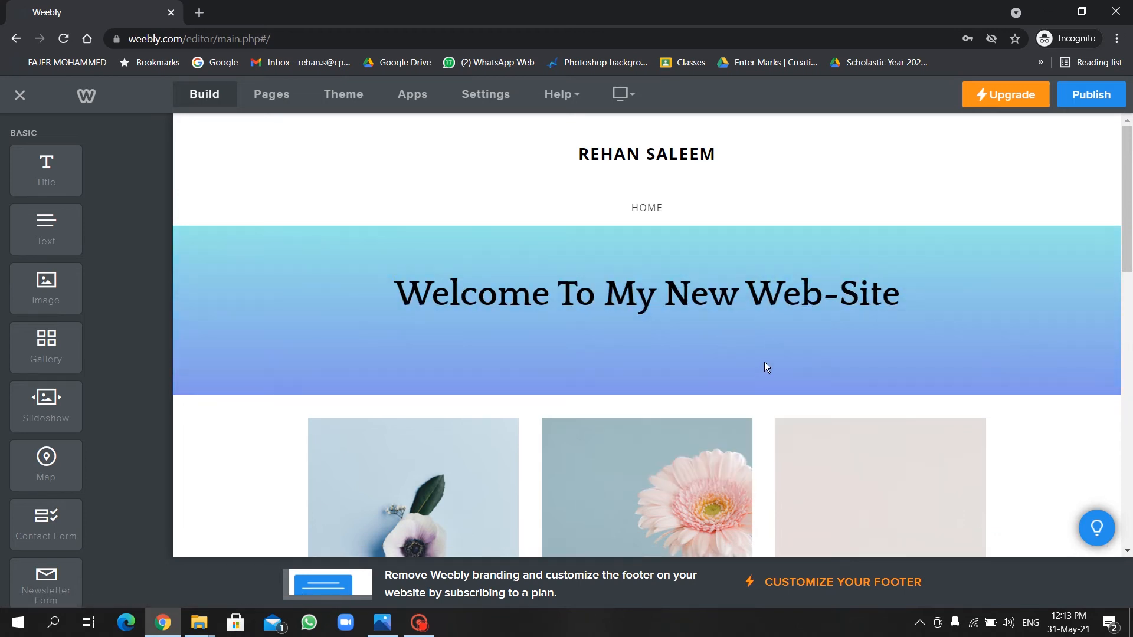
# Drop a blank Section below the welcome banner, dismissing the layout choices.
pyautogui.scroll(-3, 764, 362)
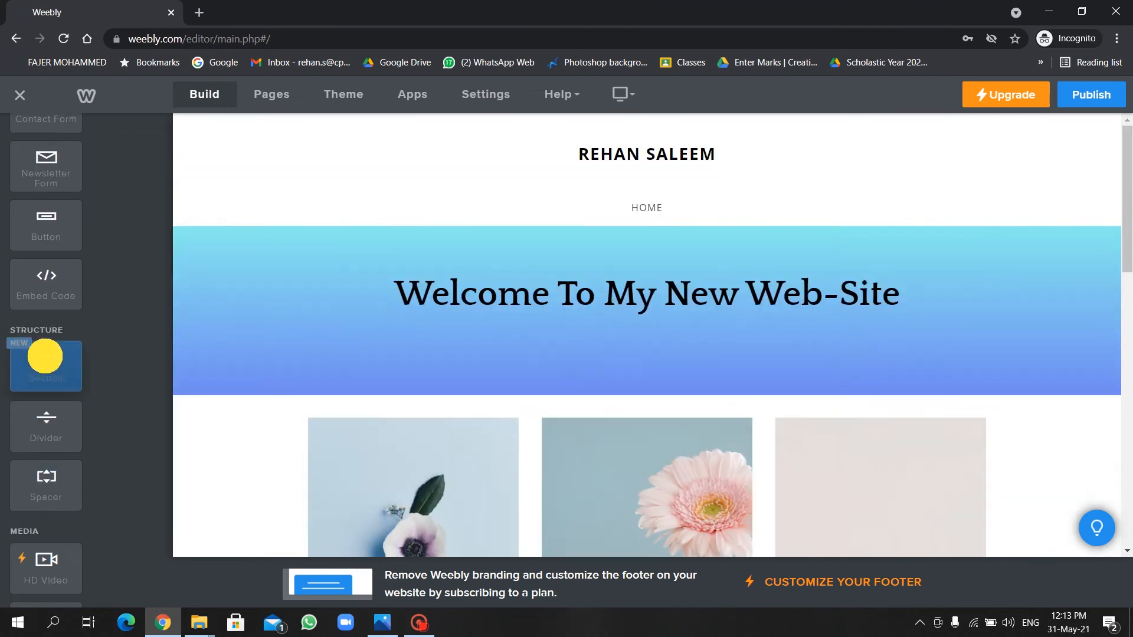
pyautogui.moveTo(45, 356); pyautogui.dragTo(266, 423)
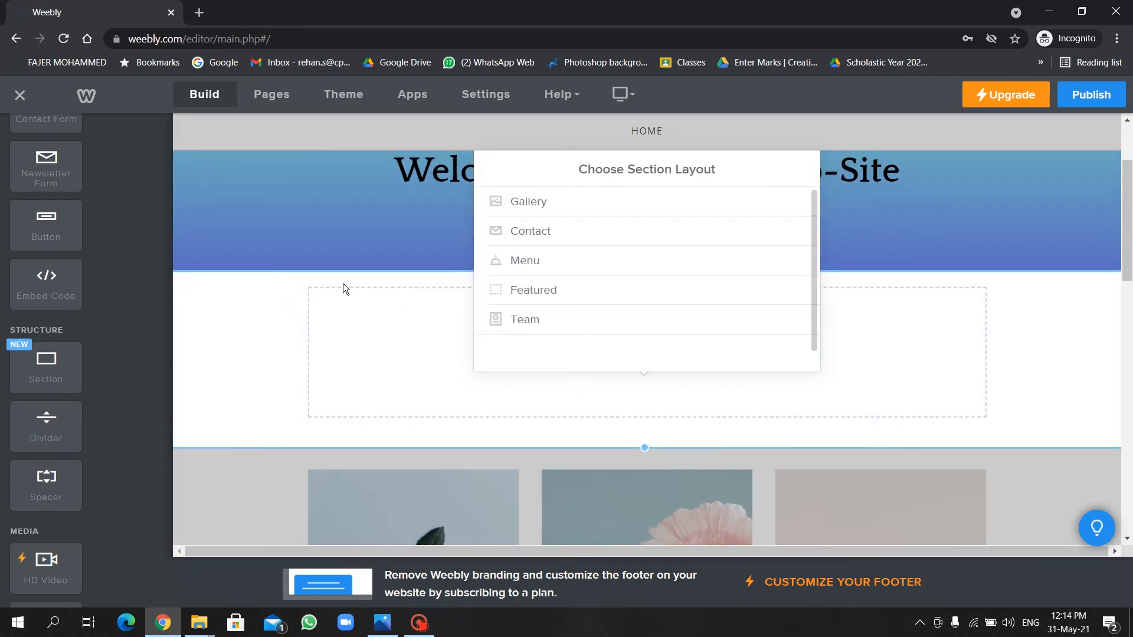
pyautogui.click(257, 345)
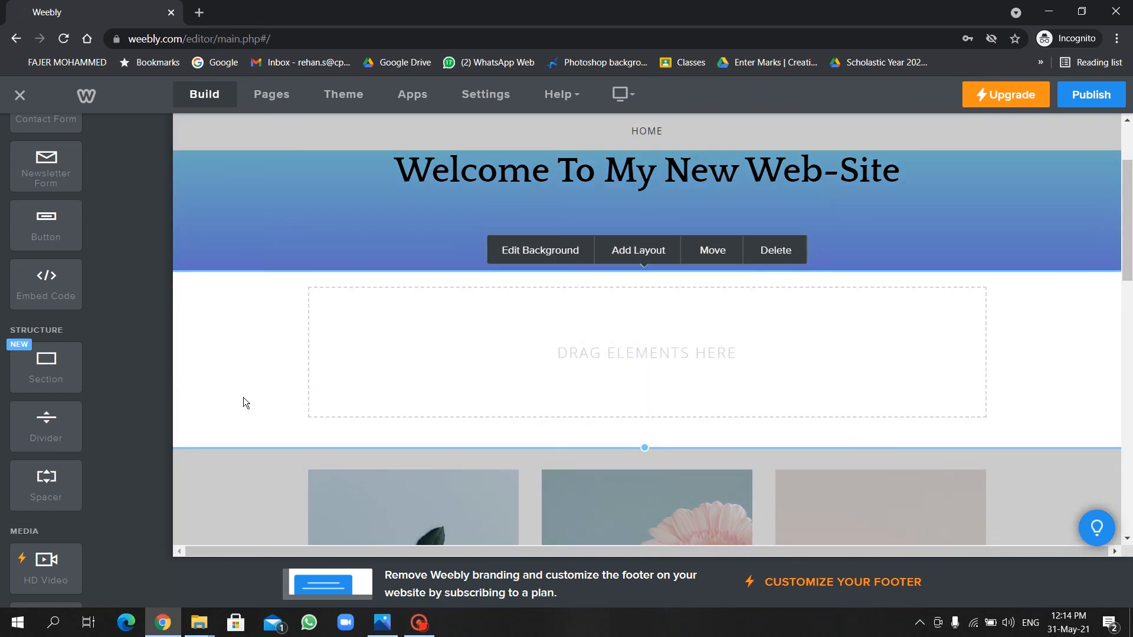
pyautogui.click(247, 311)
pyautogui.click(221, 494)
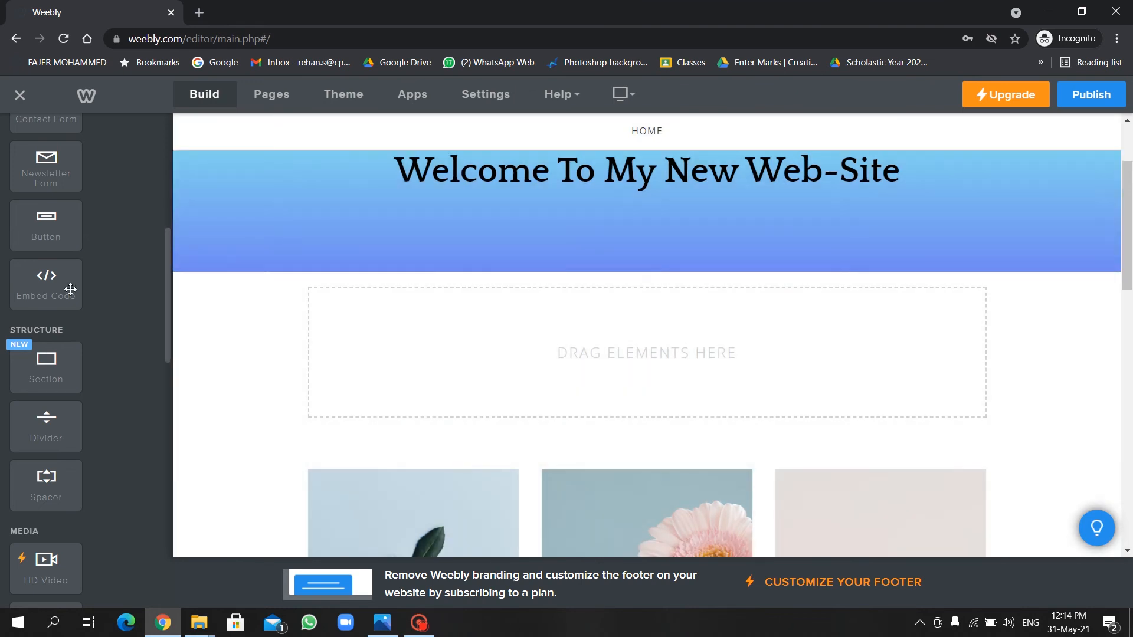
pyautogui.click(47, 222)
# Add a text block introducing the site owner as a photographer who uploaded their images.
pyautogui.moveTo(47, 222); pyautogui.dragTo(451, 384)
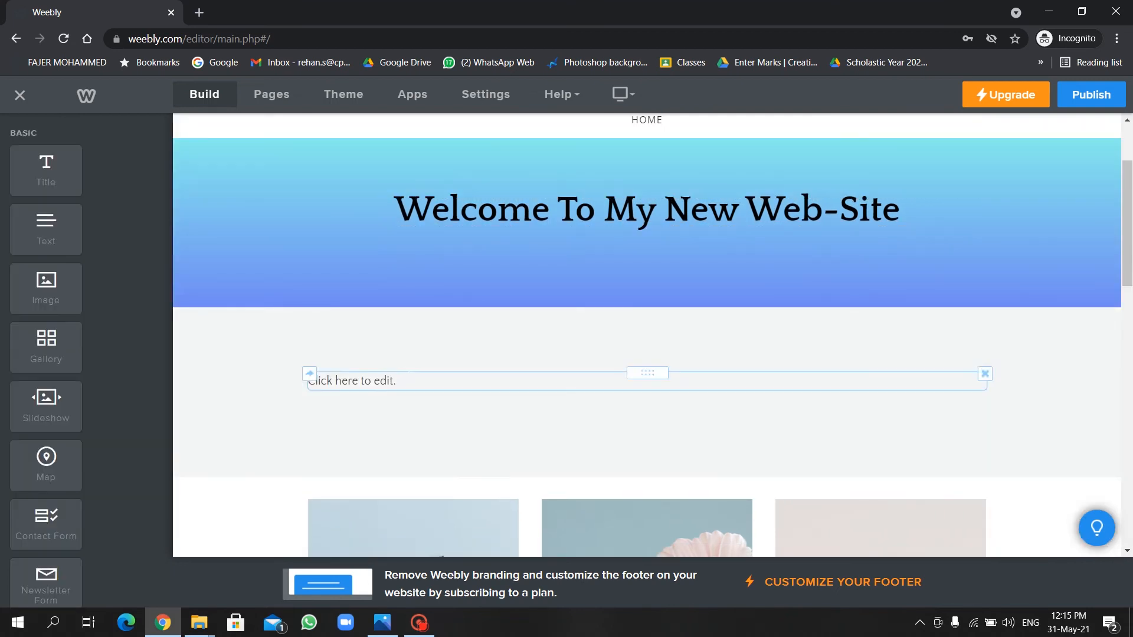
pyautogui.click(407, 378)
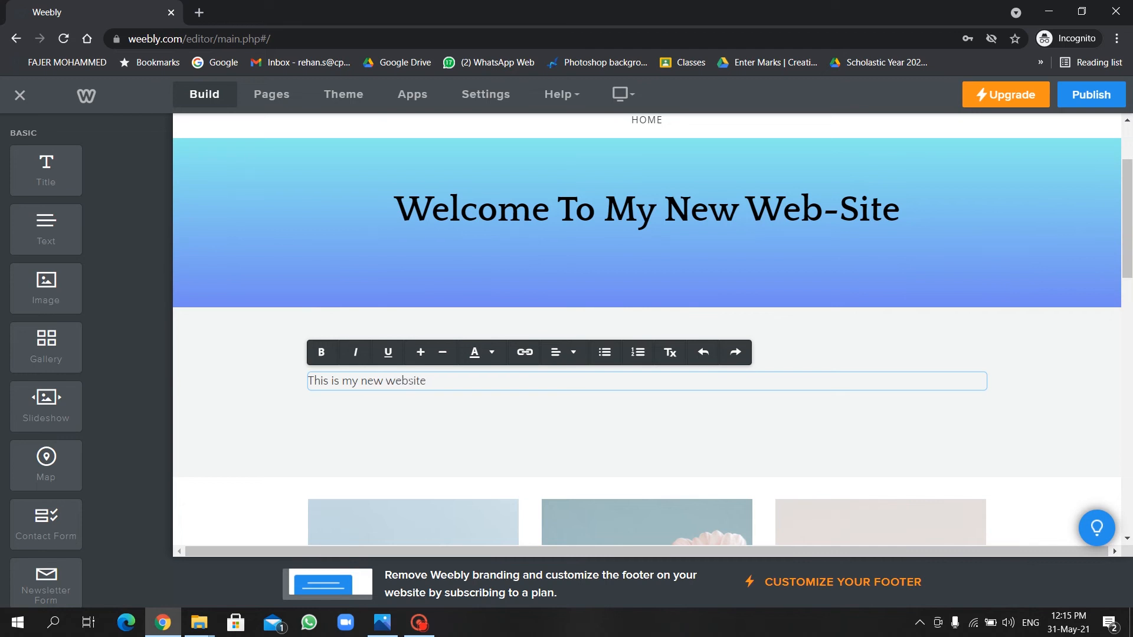
pyautogui.write('This is my new website, i am a photographer, and i uploade the images i have clicked')
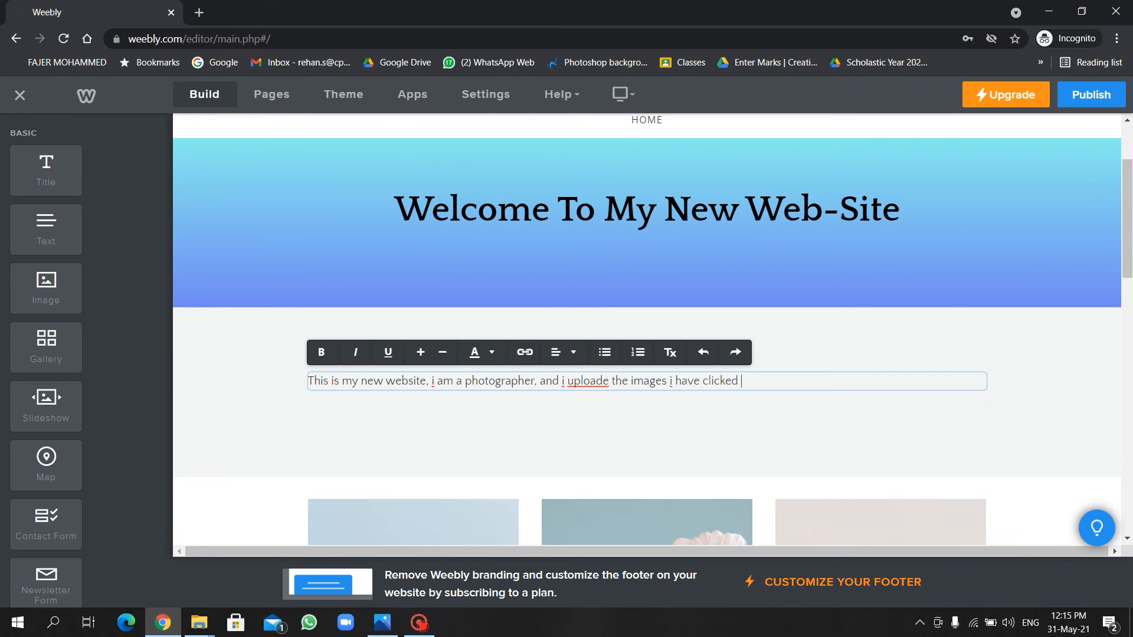
pyautogui.rightClick(593, 382)
pyautogui.click(649, 395)
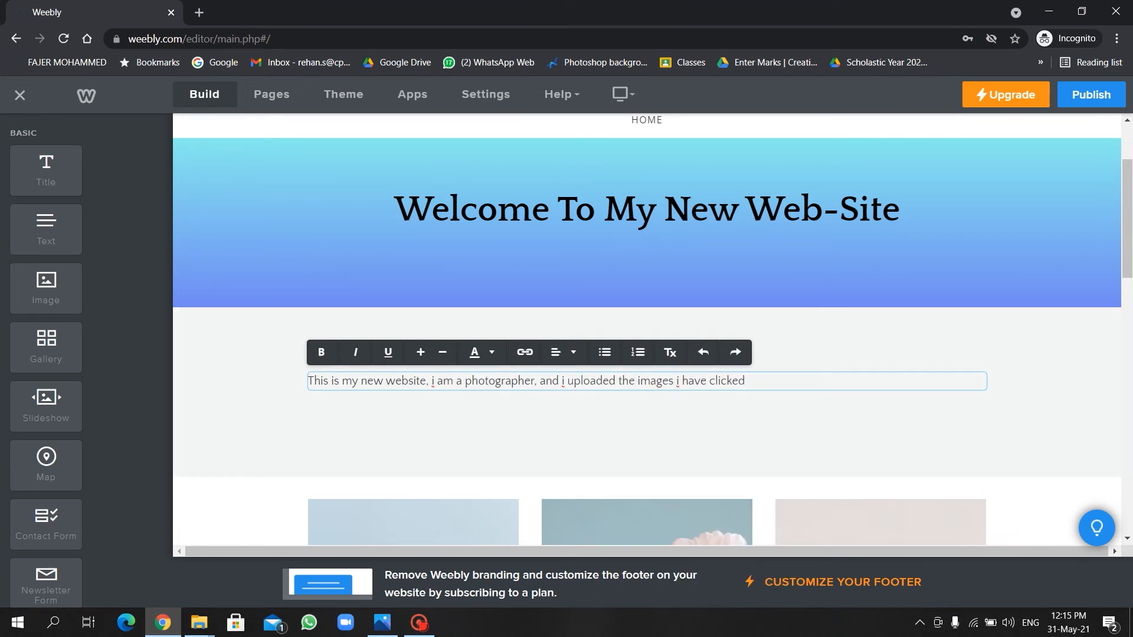
# Capitalise every lowercase 'i' in the intro and end it with a period.
pyautogui.rightClick(679, 382)
pyautogui.click(703, 396)
pyautogui.rightClick(563, 382)
pyautogui.click(590, 394)
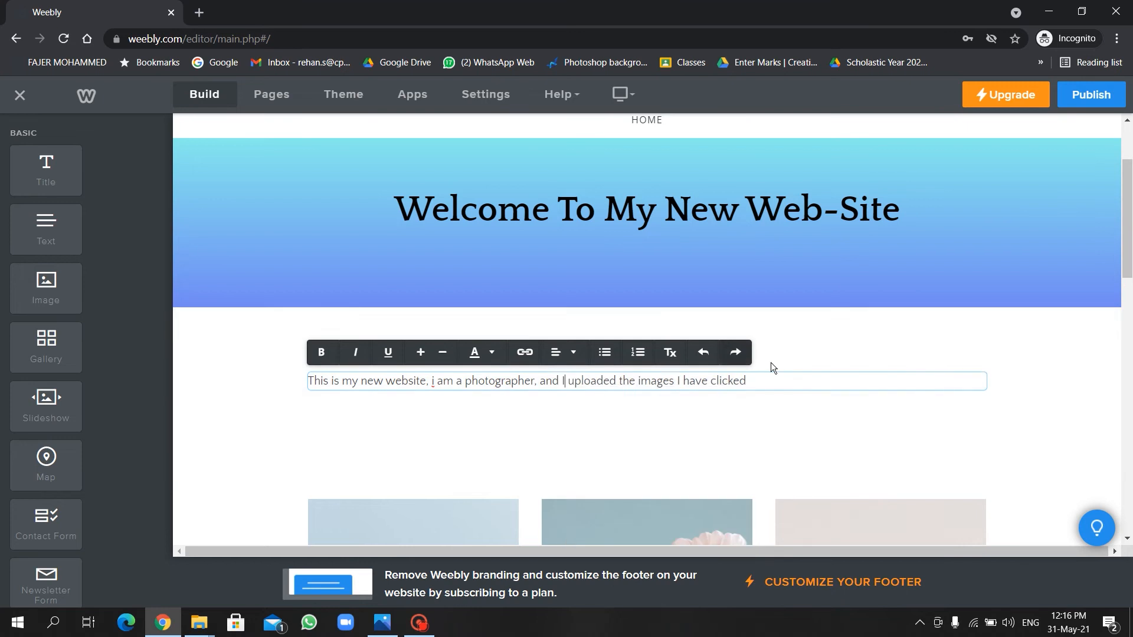
pyautogui.write('.')
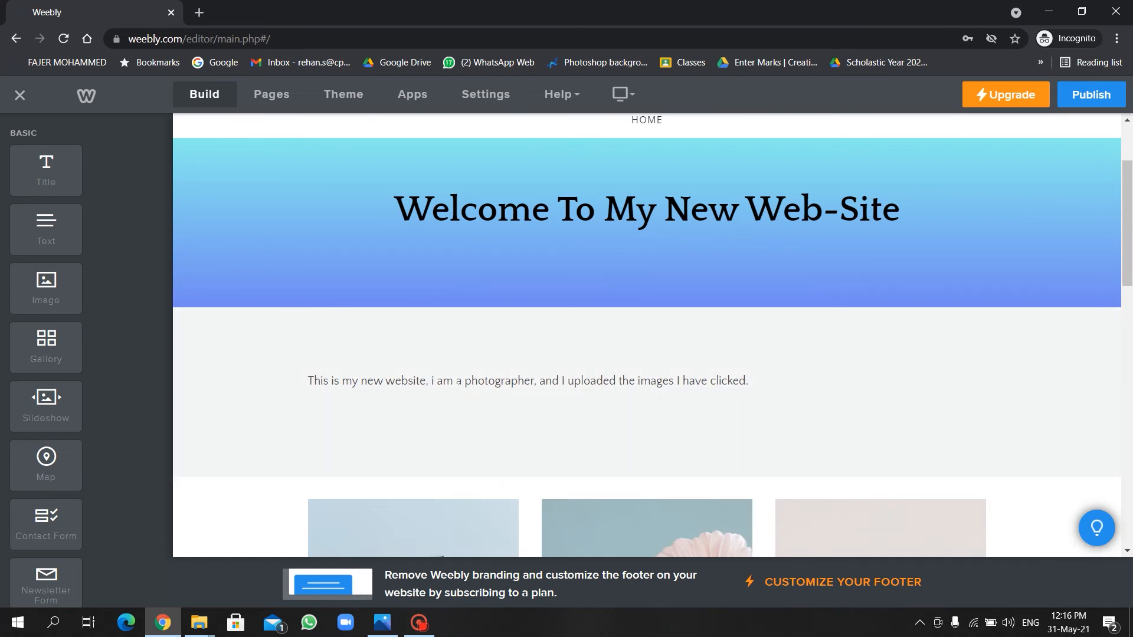
pyautogui.click(423, 391)
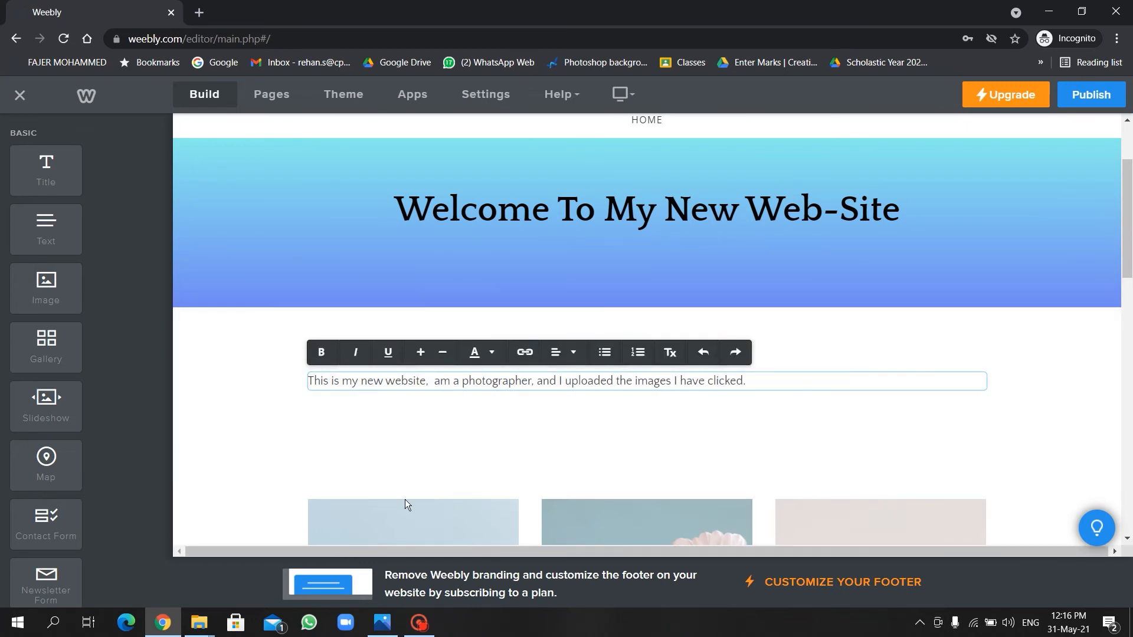
pyautogui.press('Delete')
pyautogui.press('Delete')
pyautogui.write('I')
pyautogui.click(608, 460)
pyautogui.scroll(-2, 502, 425)
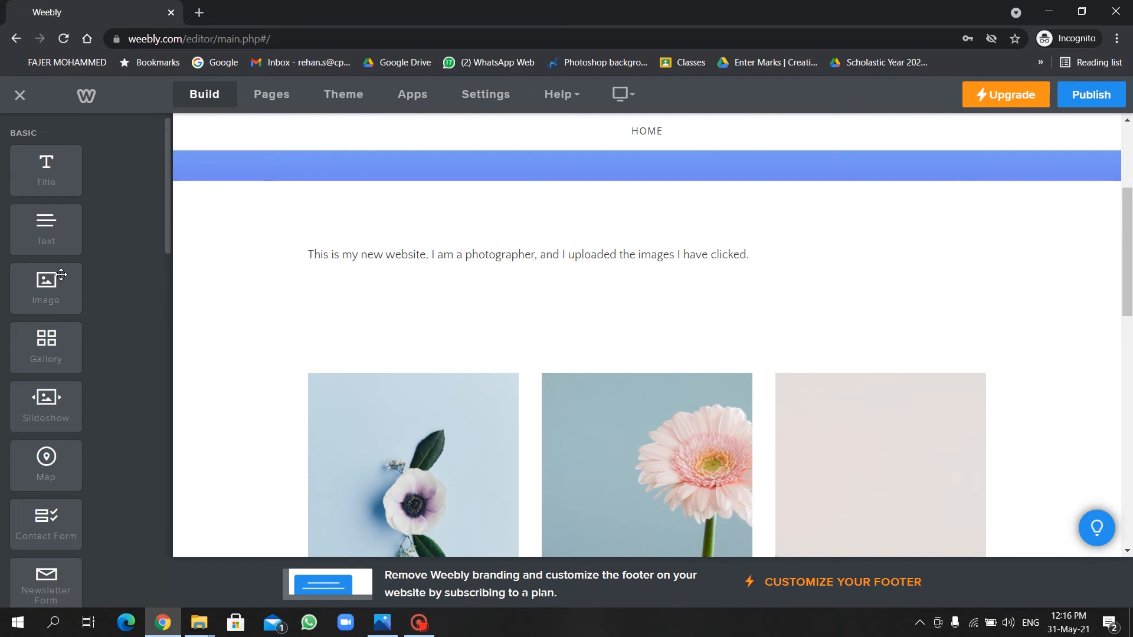
# Add an Image element directly below the intro paragraph on the home page.
pyautogui.moveTo(59, 275); pyautogui.dragTo(393, 277)
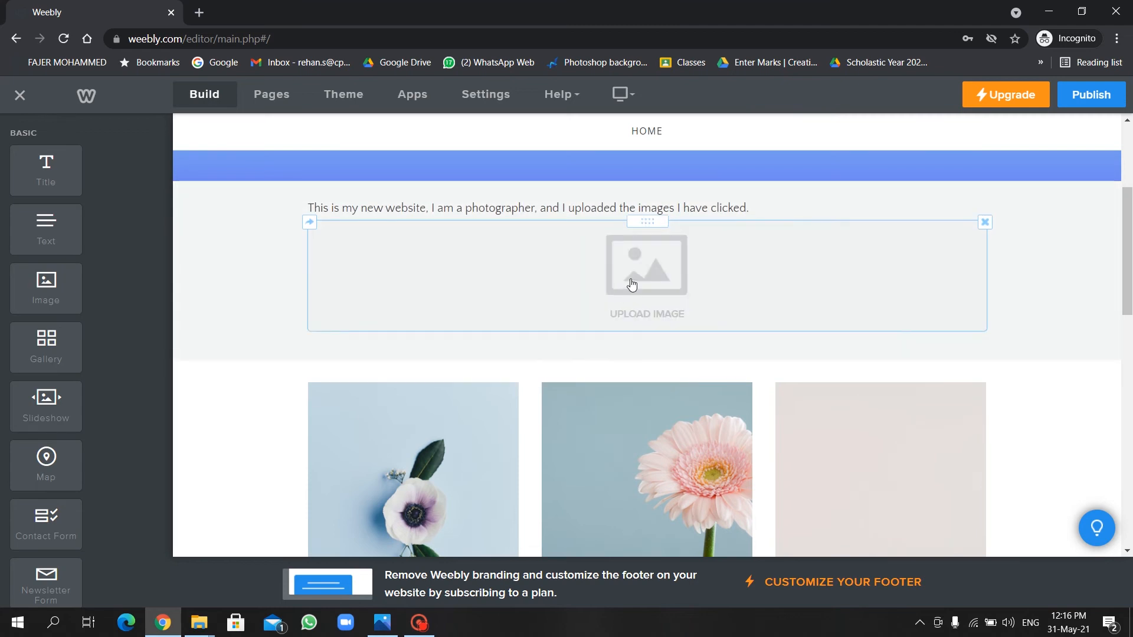
pyautogui.click(662, 298)
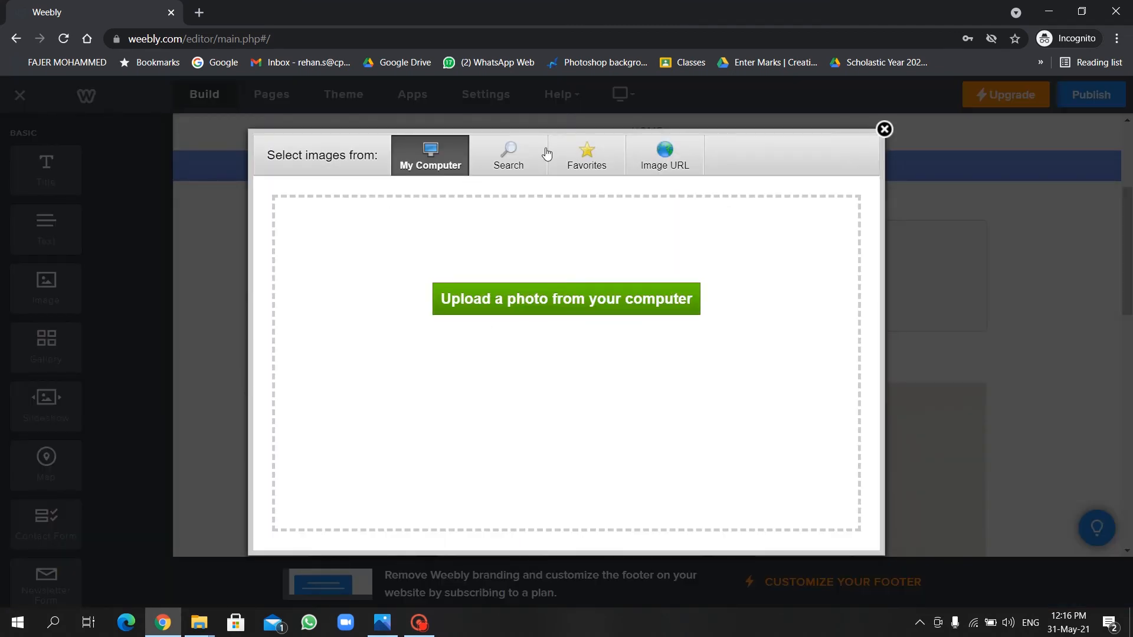
pyautogui.click(504, 168)
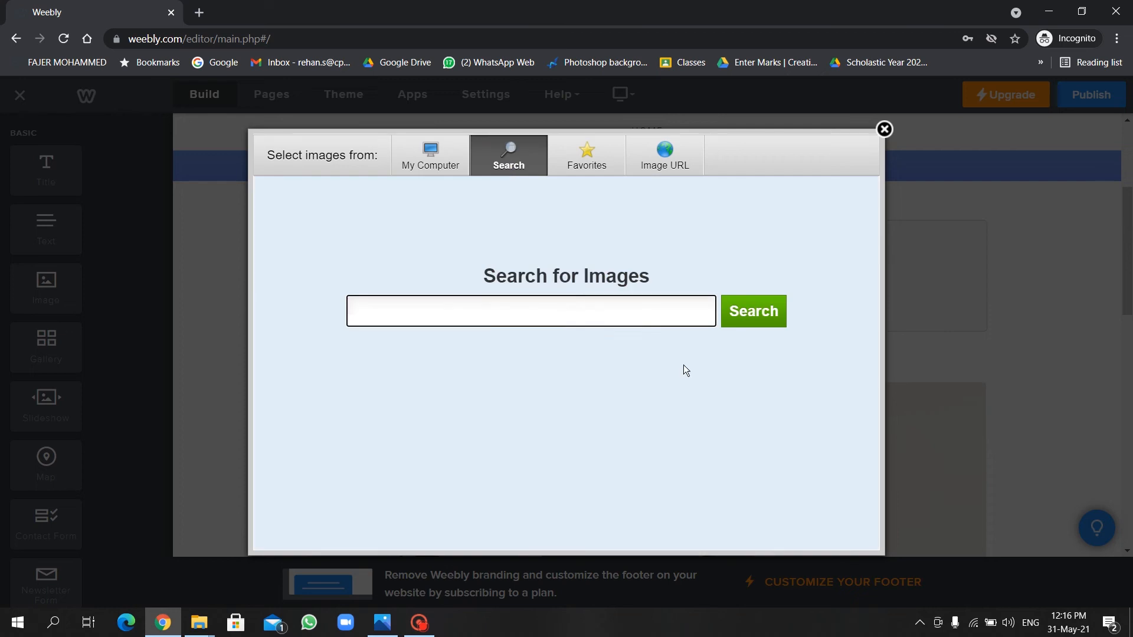
pyautogui.click(434, 170)
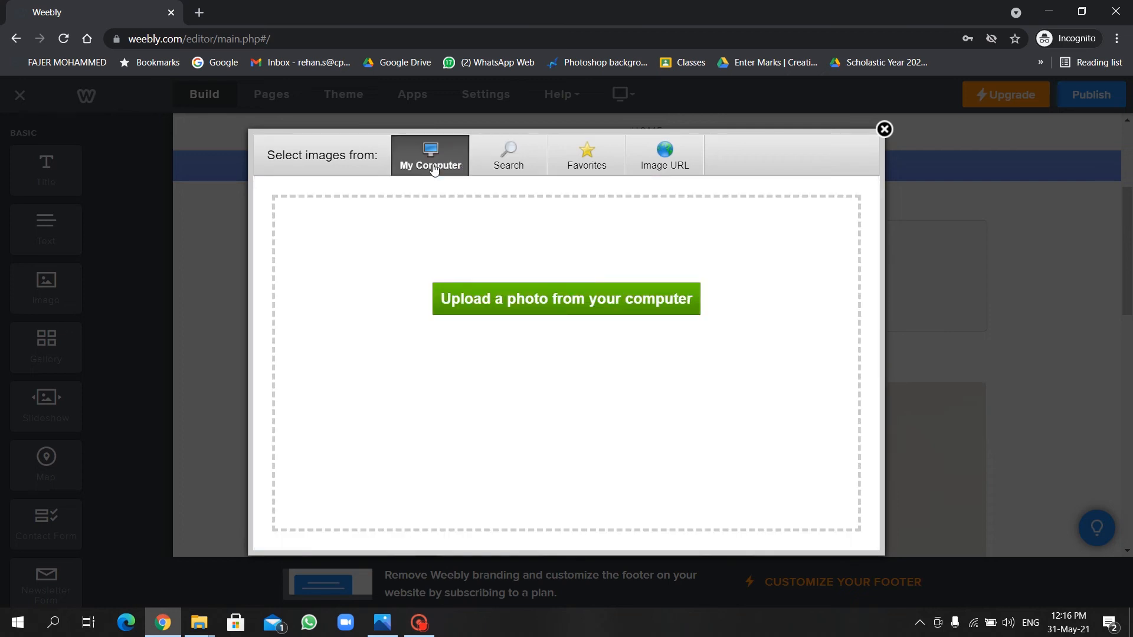
# Upload the palm tree photo 2.jpeg from Desktop > weebly into the image.
pyautogui.click(494, 295)
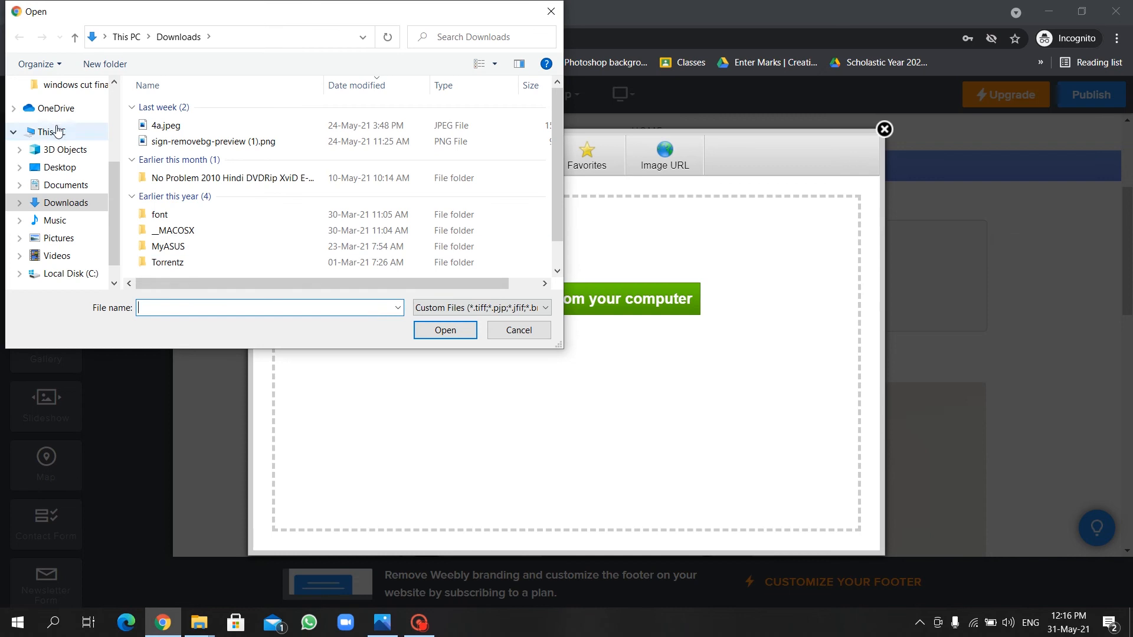
pyautogui.click(58, 167)
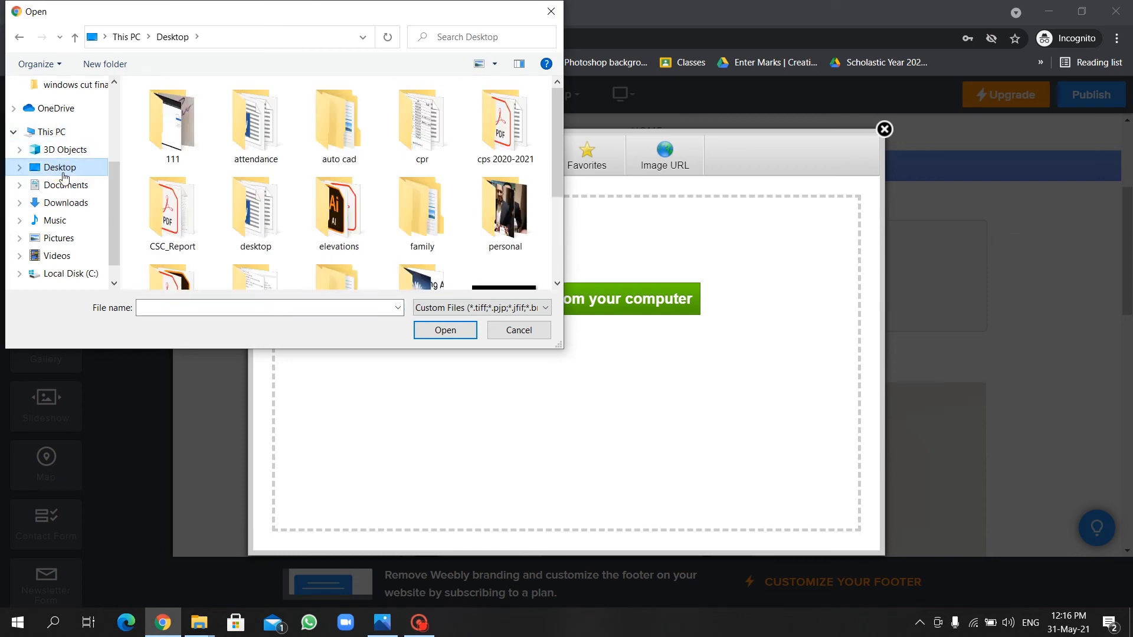
pyautogui.click(494, 223)
pyautogui.moveTo(556, 157); pyautogui.dragTo(559, 248)
pyautogui.doubleClick(422, 127)
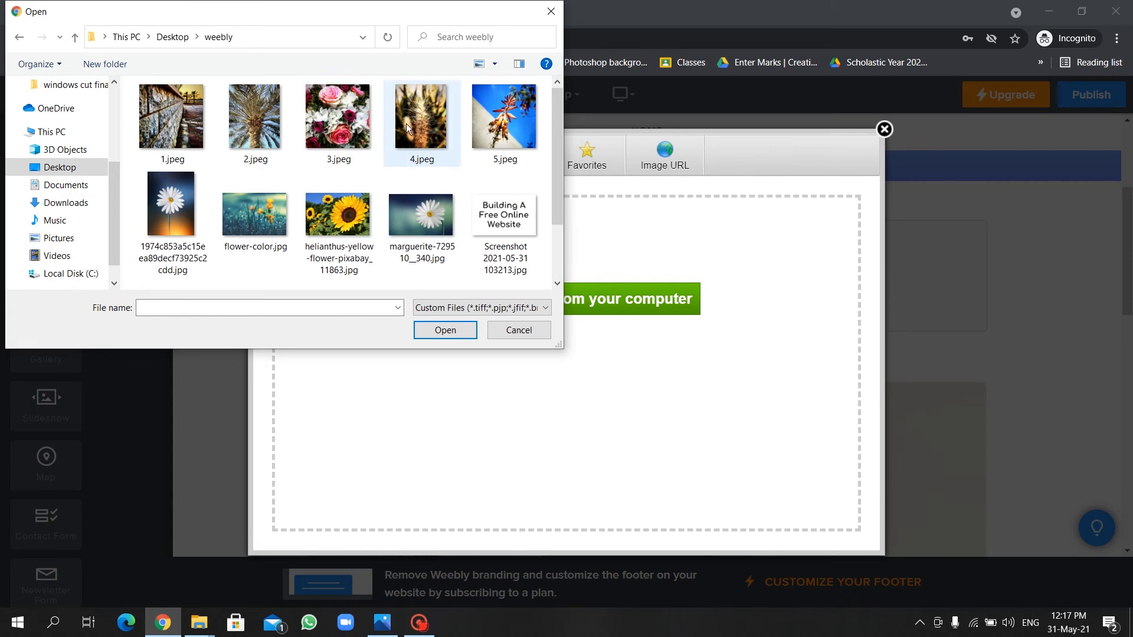
pyautogui.click(186, 129)
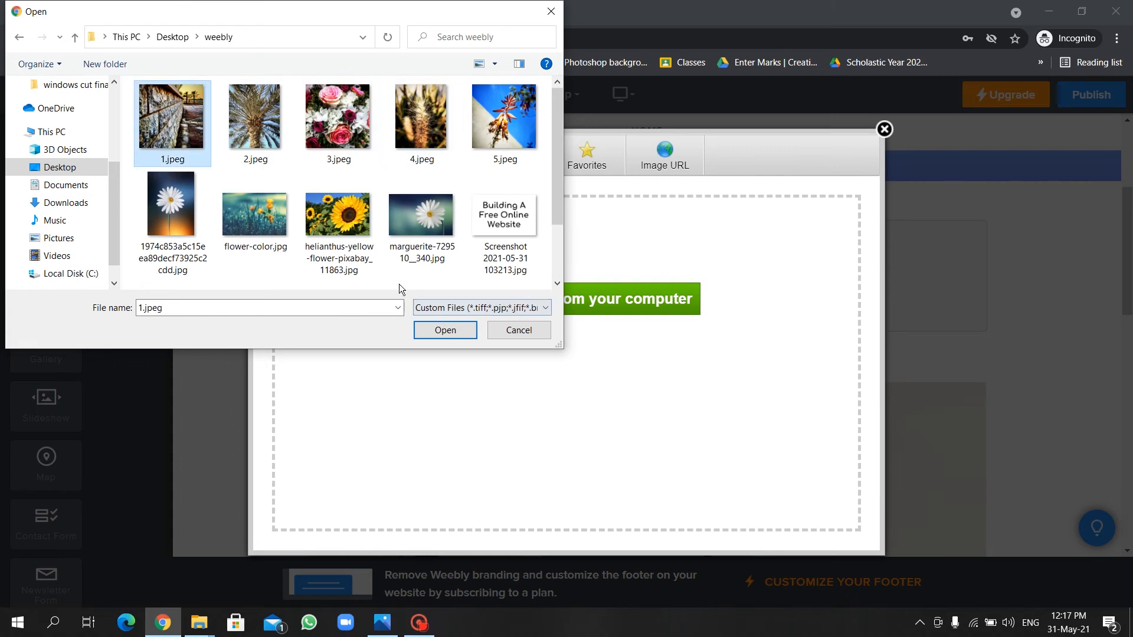
pyautogui.click(274, 118)
pyautogui.click(442, 328)
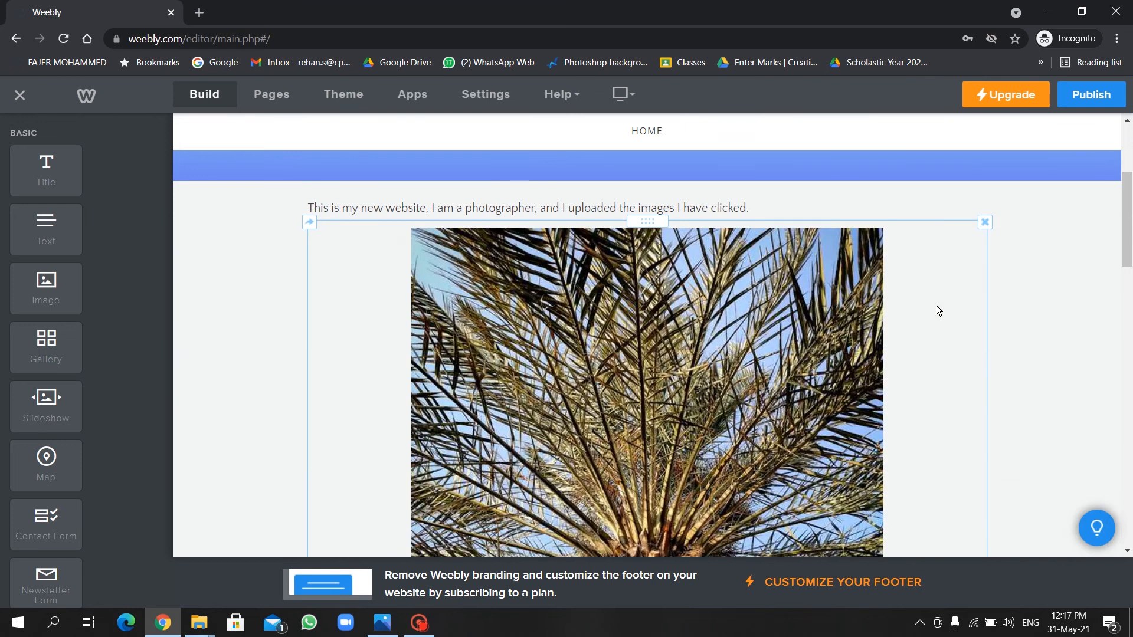
# Center-align the intro paragraph below the welcome banner.
pyautogui.scroll(-5, 936, 306)
pyautogui.scroll(3, 858, 363)
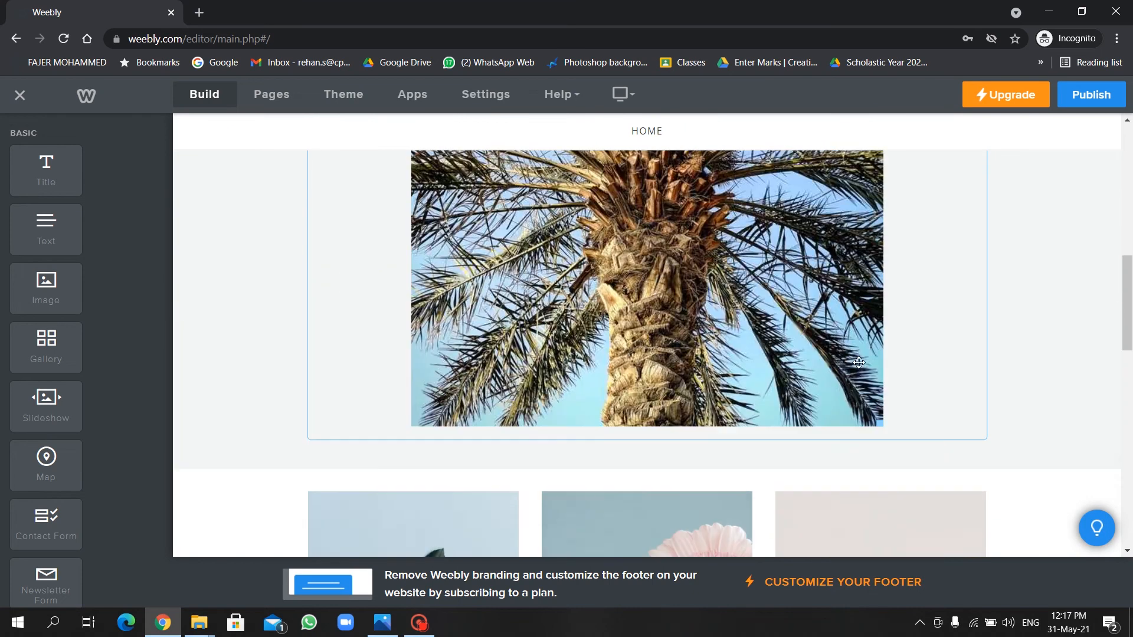
pyautogui.scroll(5, 859, 363)
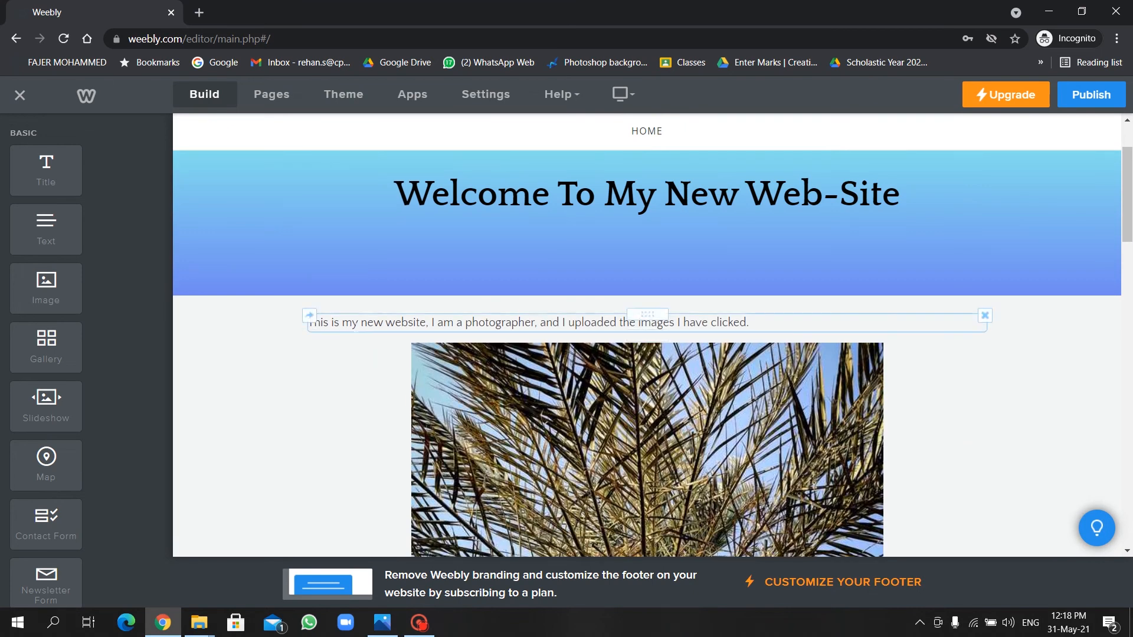
pyautogui.click(353, 322)
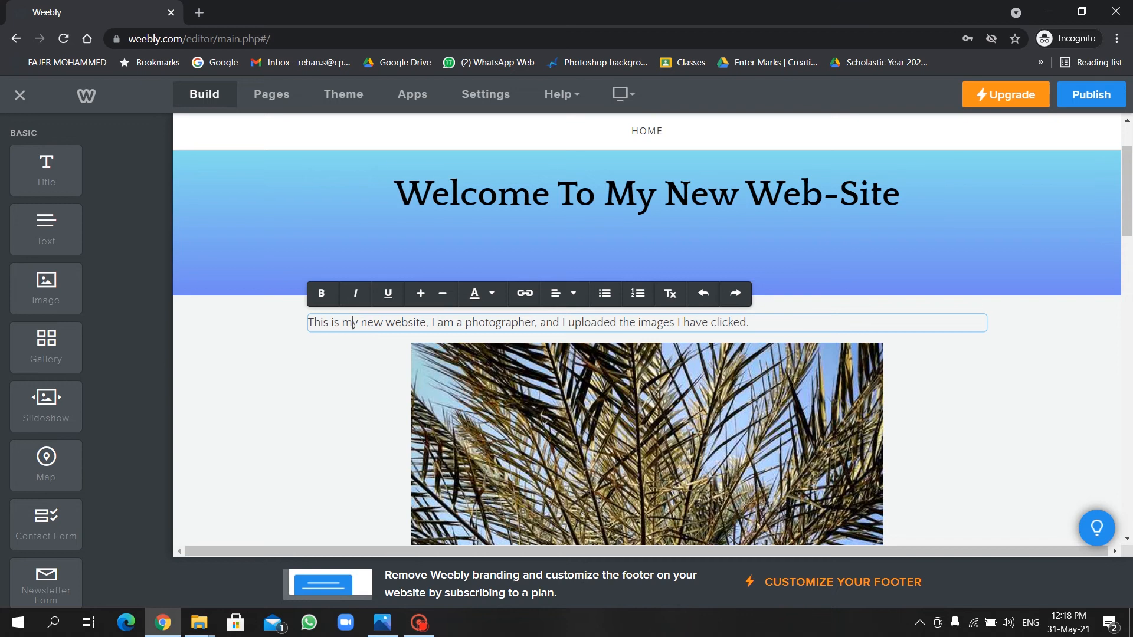
pyautogui.click(571, 293)
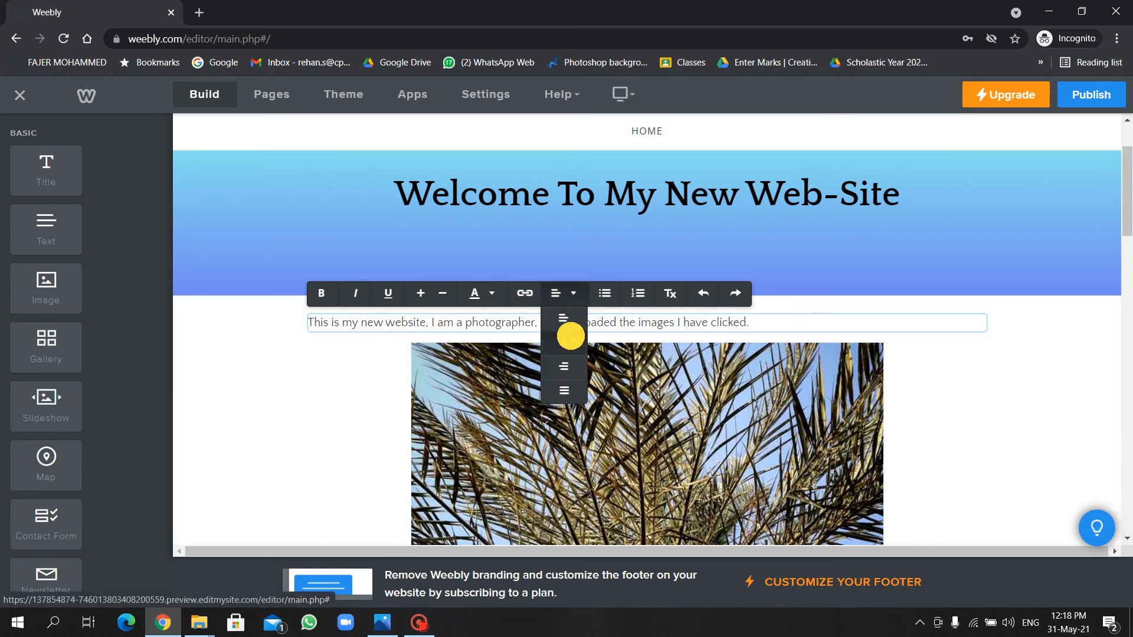
pyautogui.click(570, 336)
# Make the whole intro paragraph bold and finish editing it.
pyautogui.tripleClick(469, 322)
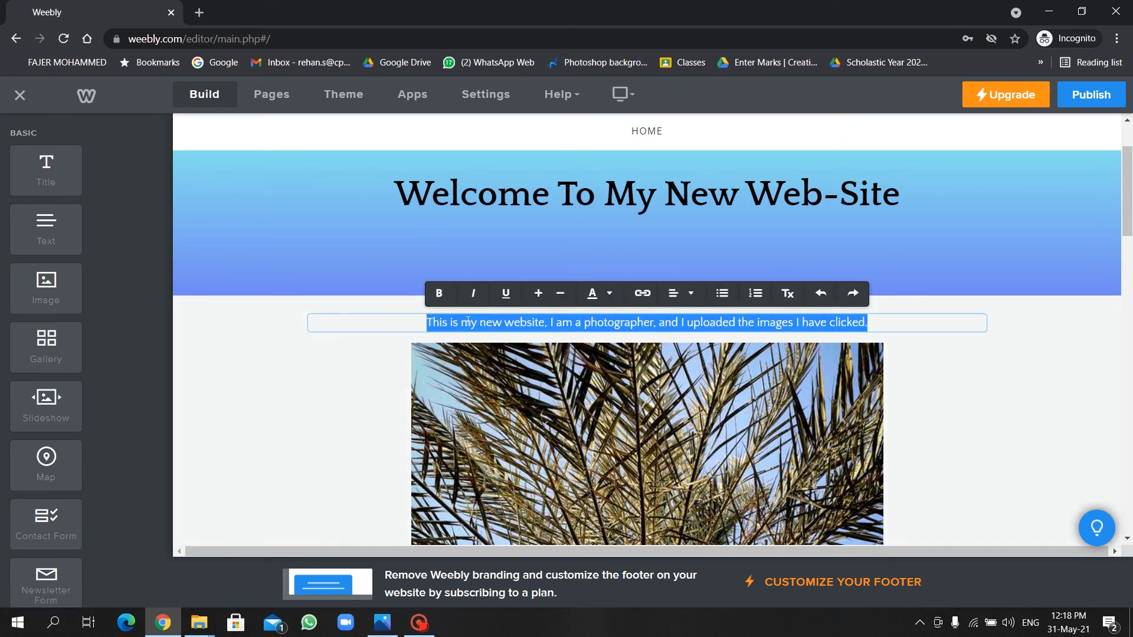
pyautogui.click(439, 293)
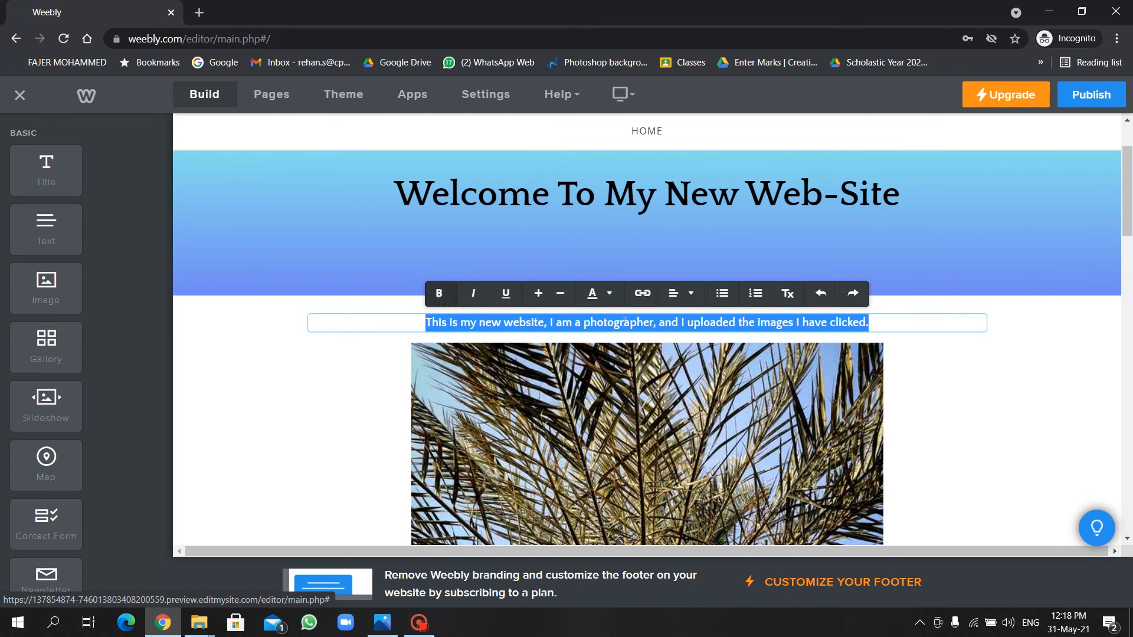
pyautogui.click(934, 320)
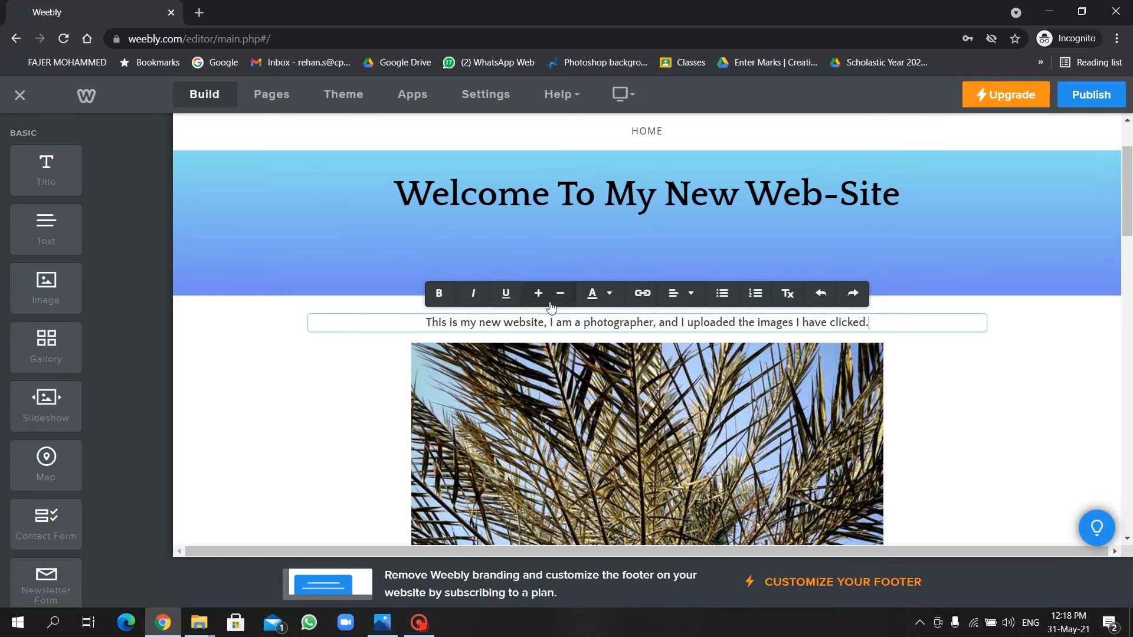
pyautogui.click(917, 373)
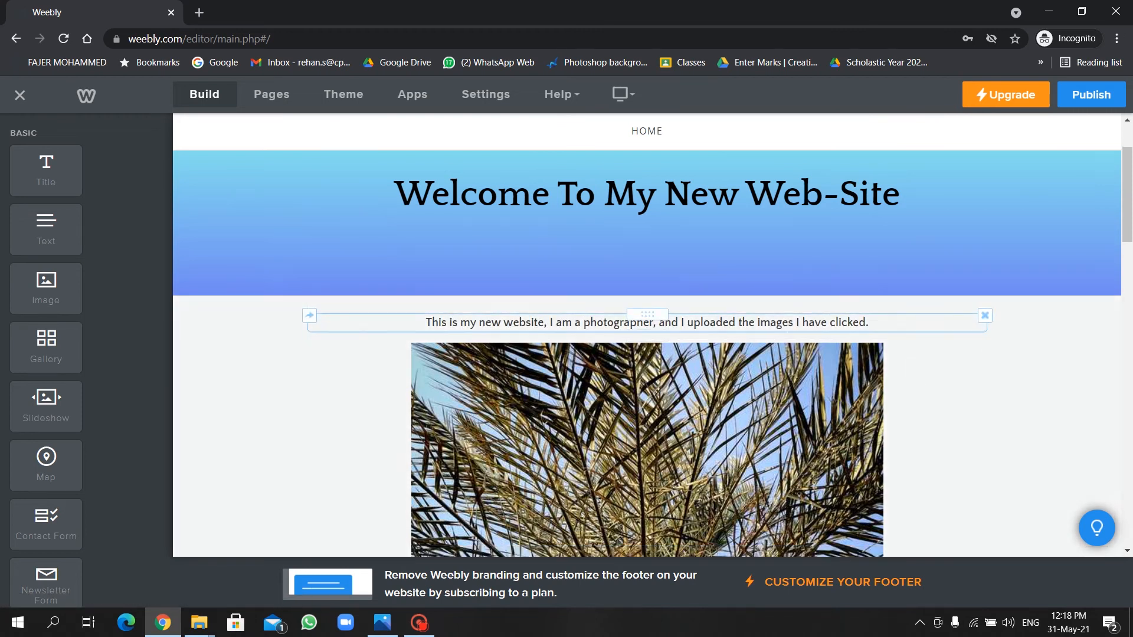
# Delete the flower photo grid section beneath the palm photo, confirming the prompt.
pyautogui.scroll(-10, 638, 463)
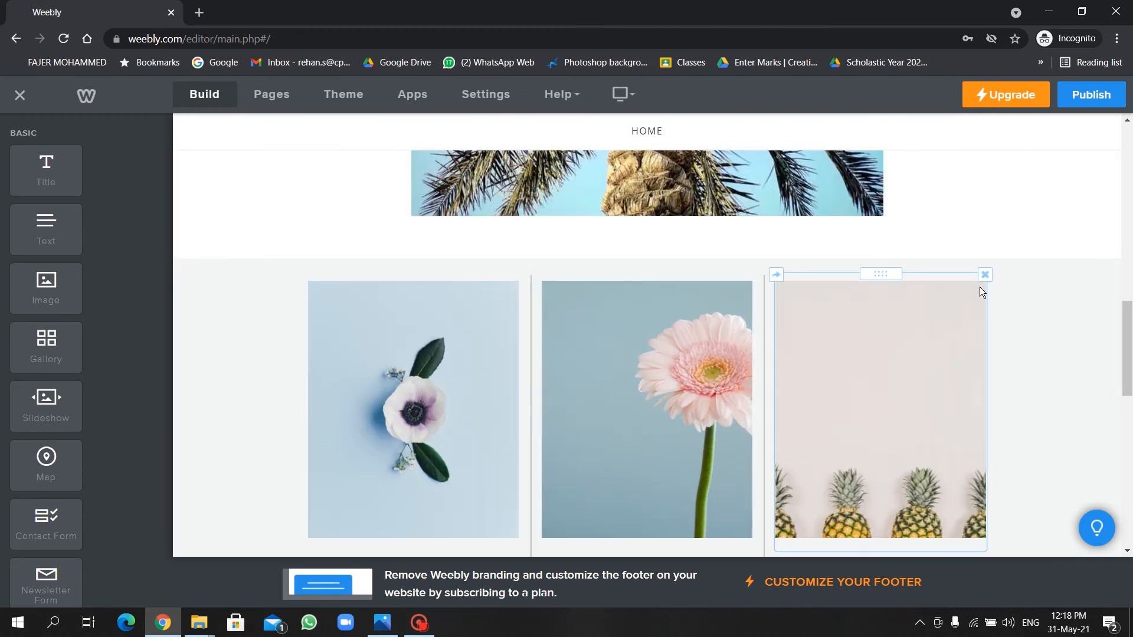
pyautogui.scroll(2, 929, 335)
pyautogui.click(719, 362)
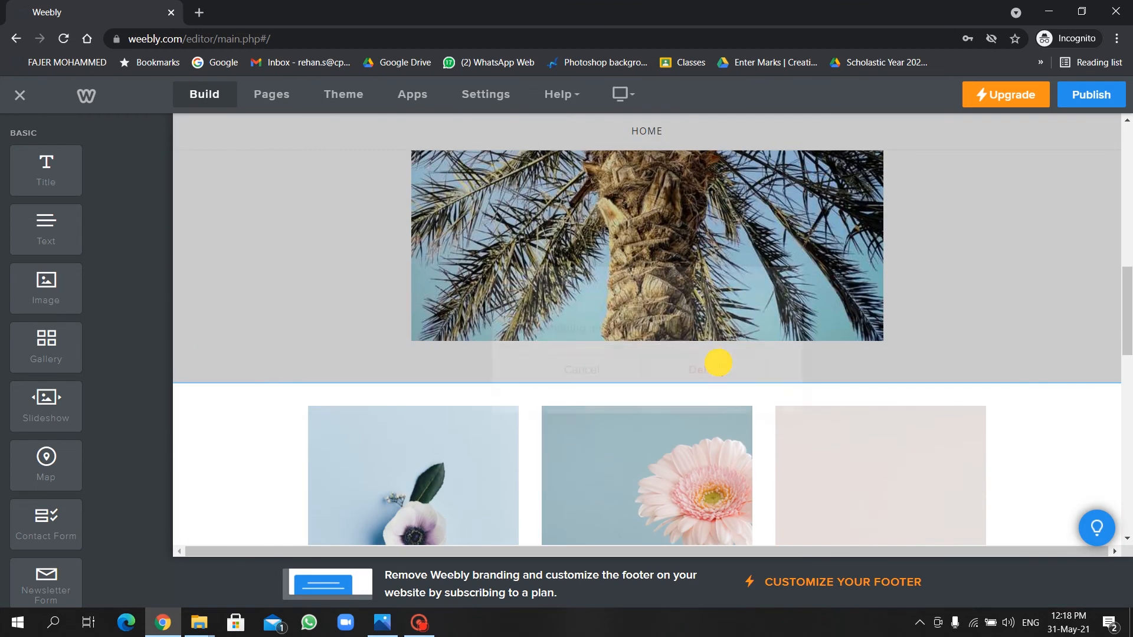
pyautogui.click(760, 358)
pyautogui.scroll(5, 815, 487)
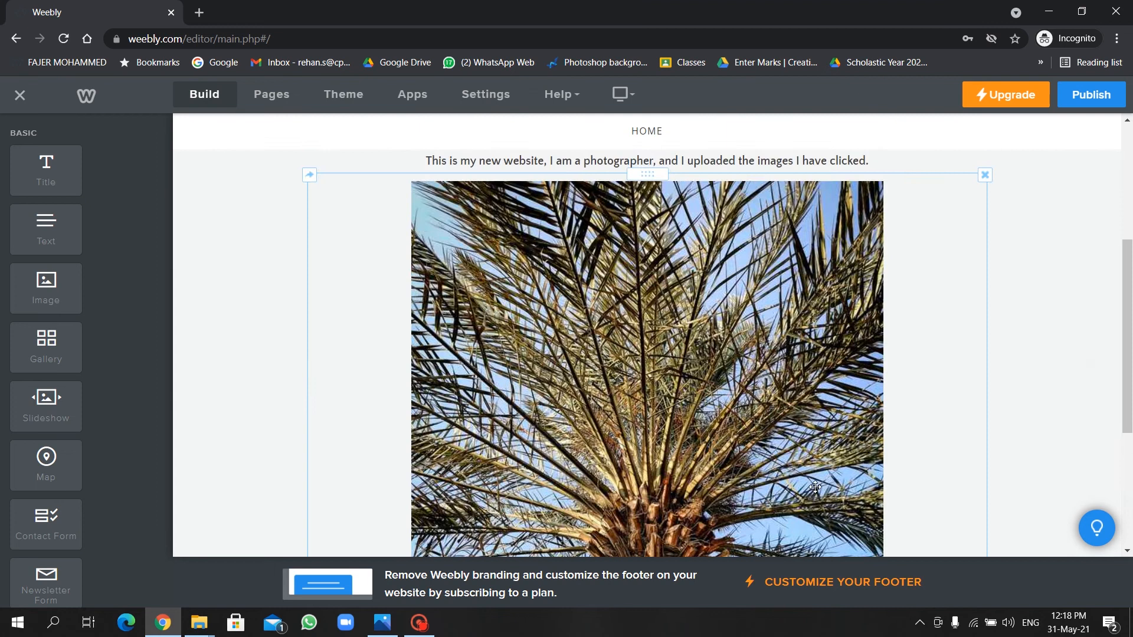
pyautogui.scroll(-5, 815, 487)
pyautogui.scroll(9, 815, 487)
pyautogui.scroll(-9, 815, 487)
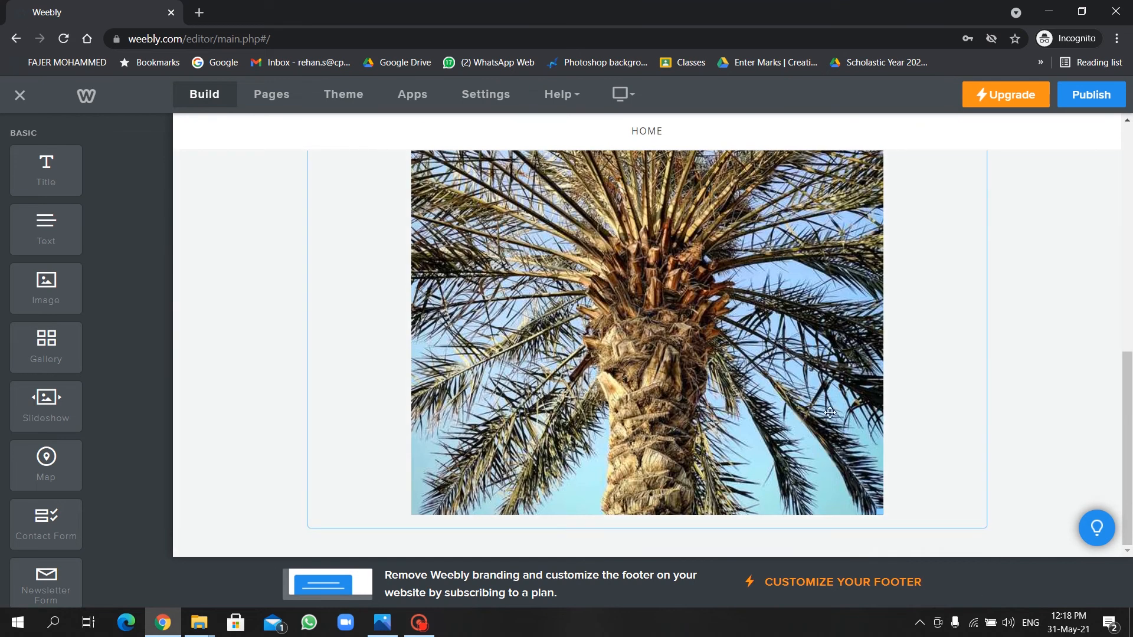
pyautogui.scroll(9, 815, 487)
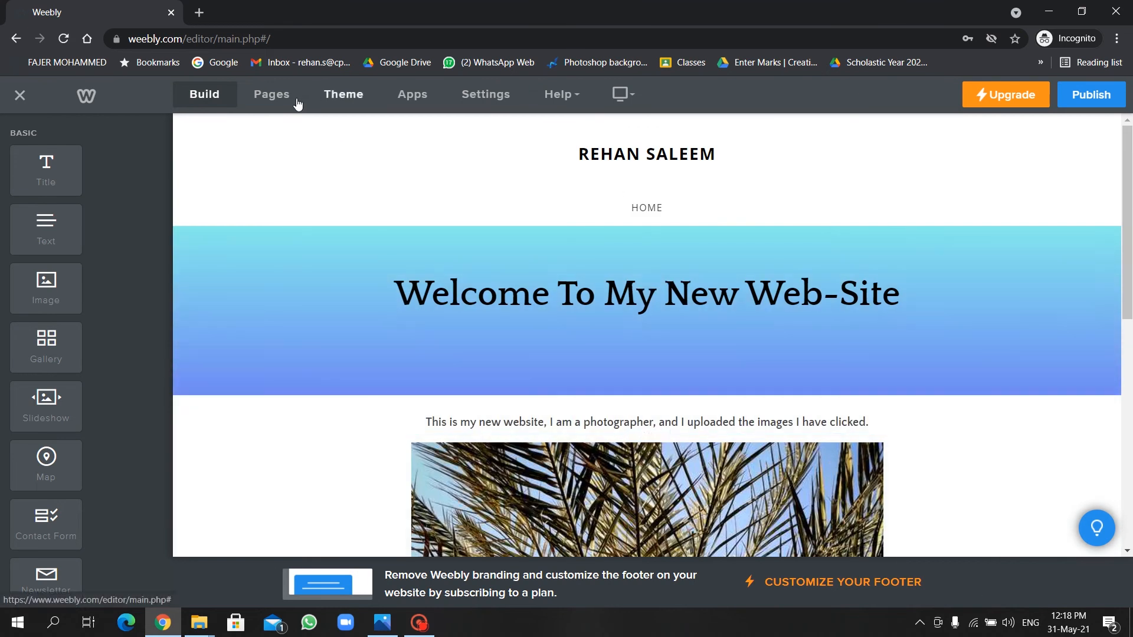
# Create a new standard page named MY WISH.
pyautogui.click(277, 104)
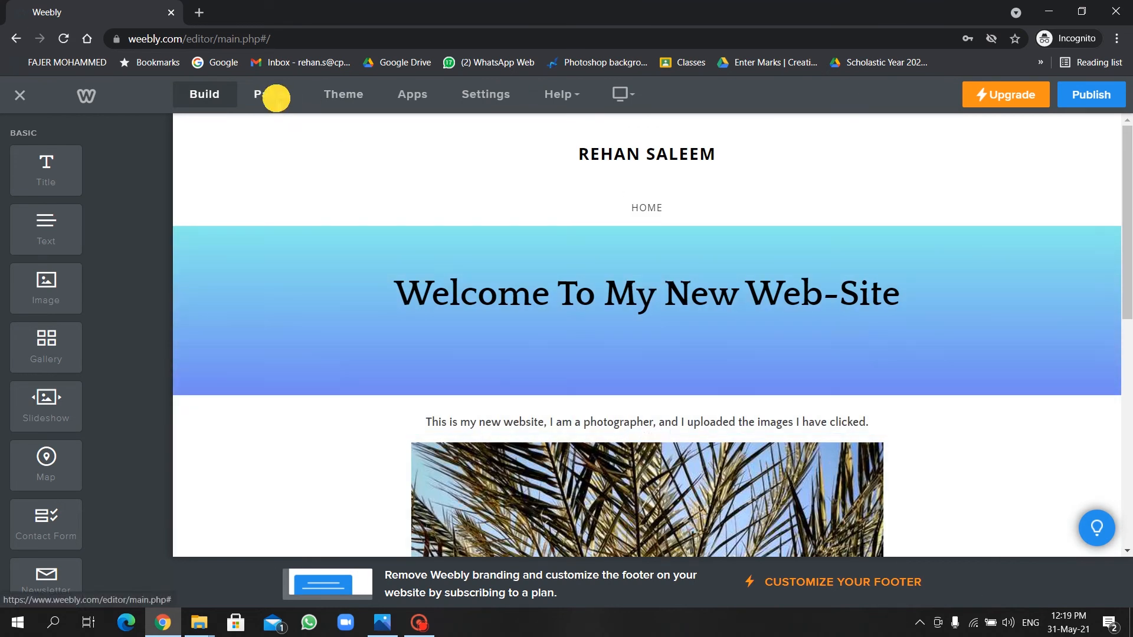
pyautogui.click(153, 132)
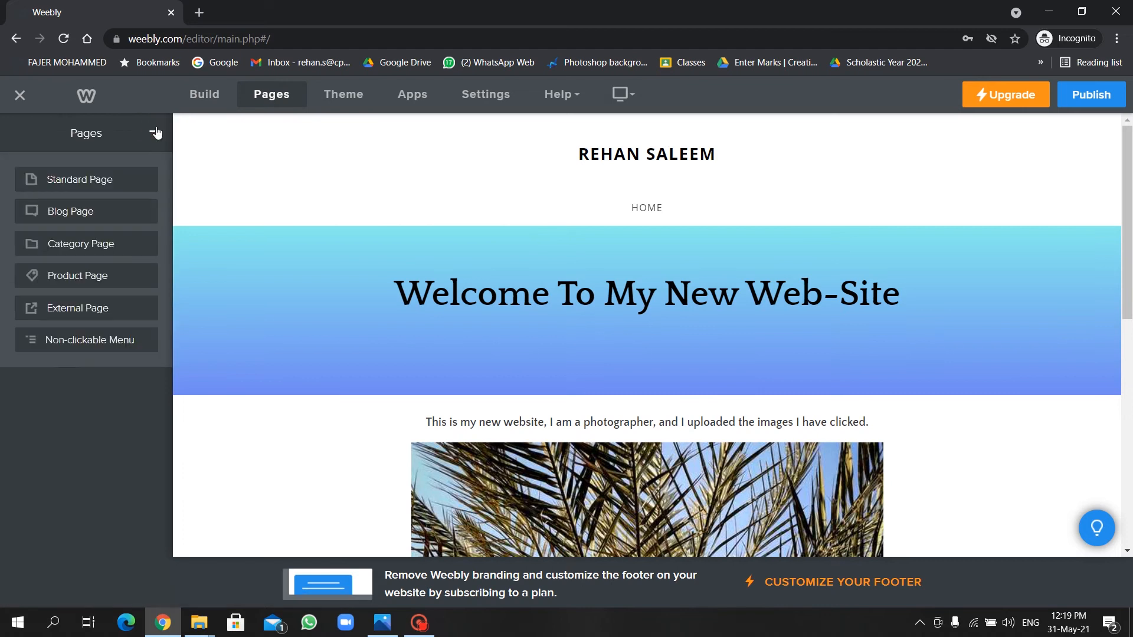
pyautogui.click(62, 181)
pyautogui.press('BackSpace')
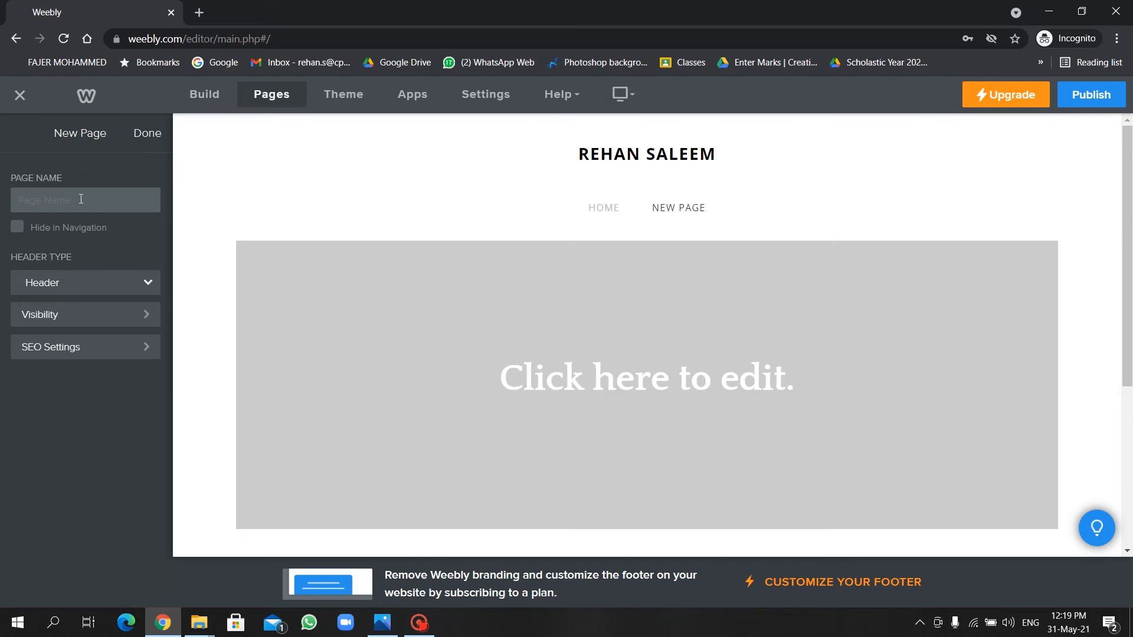
pyautogui.write('My')
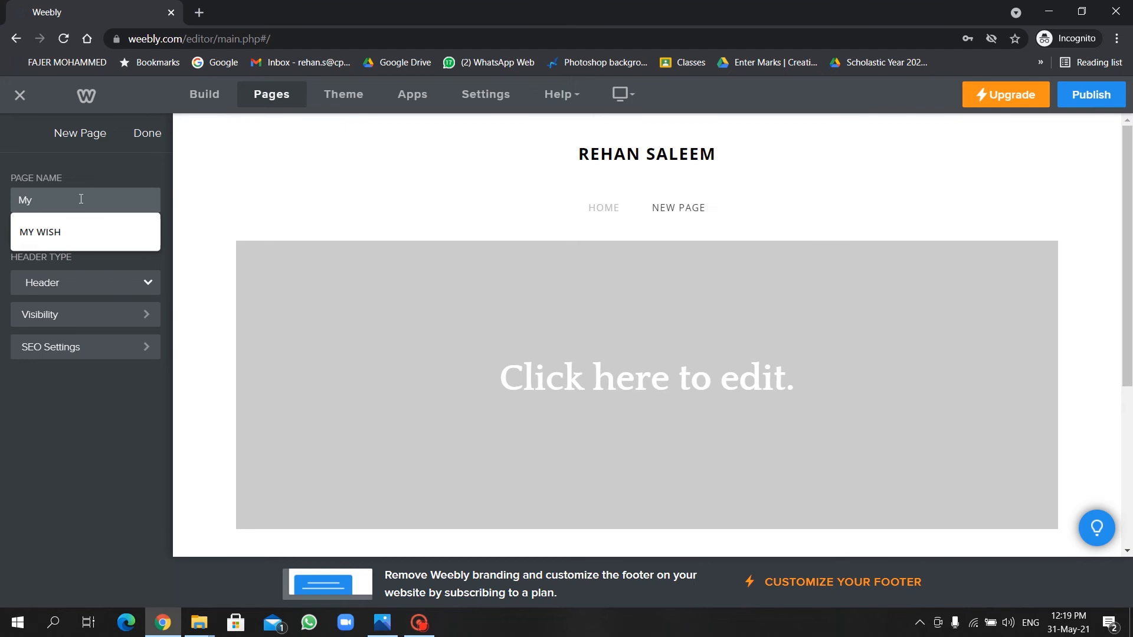
pyautogui.click(65, 229)
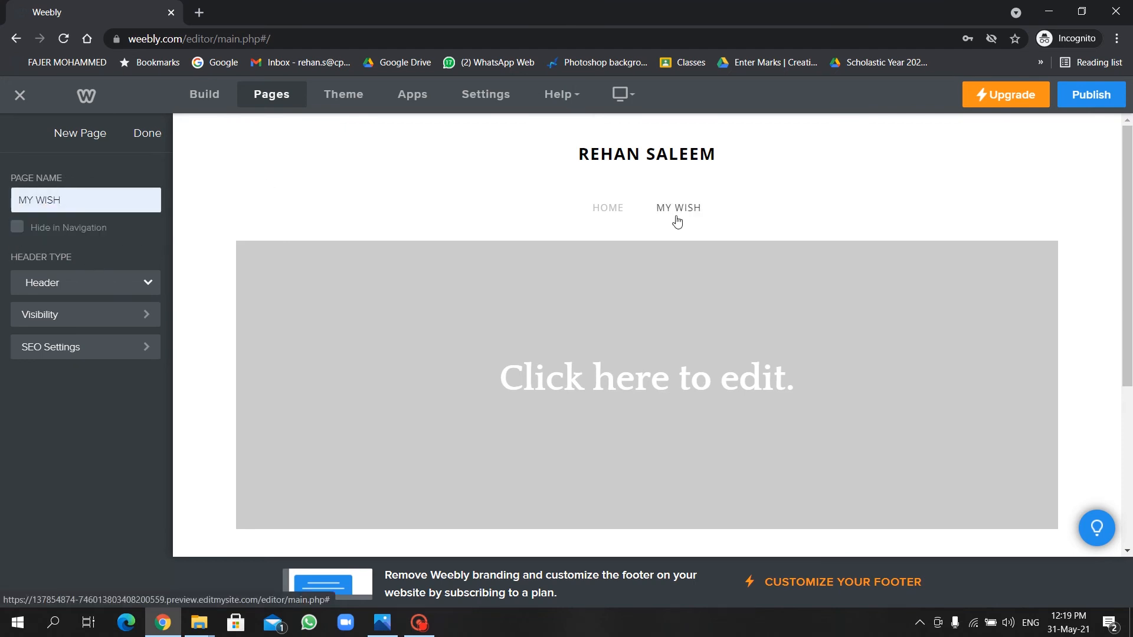
# Set the MY WISH page's header type to No Header.
pyautogui.click(63, 286)
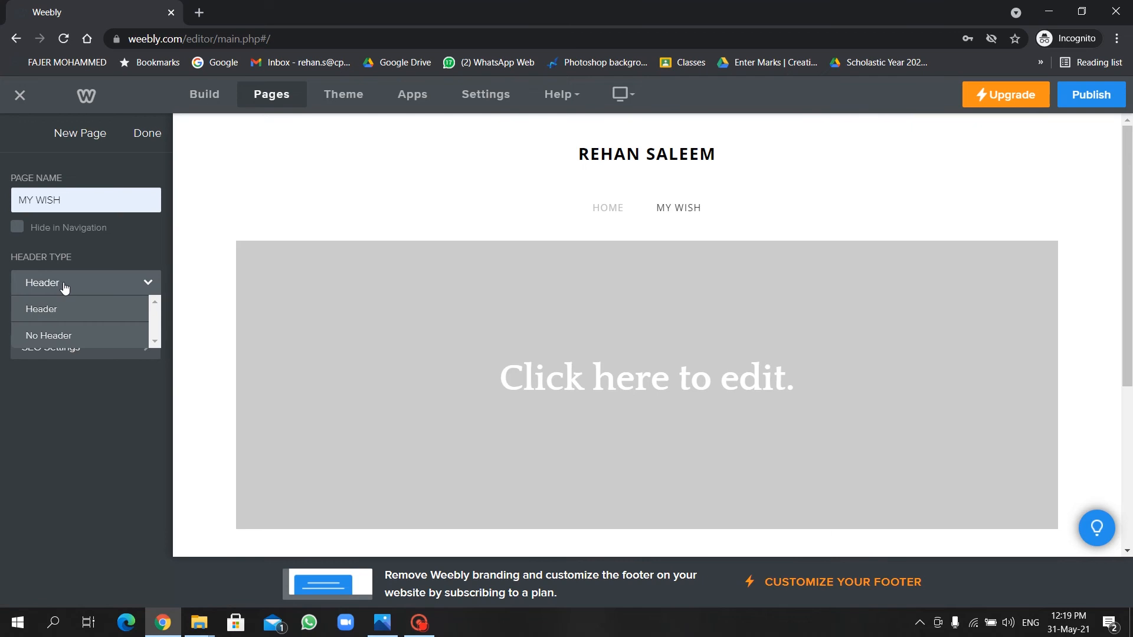
pyautogui.click(83, 334)
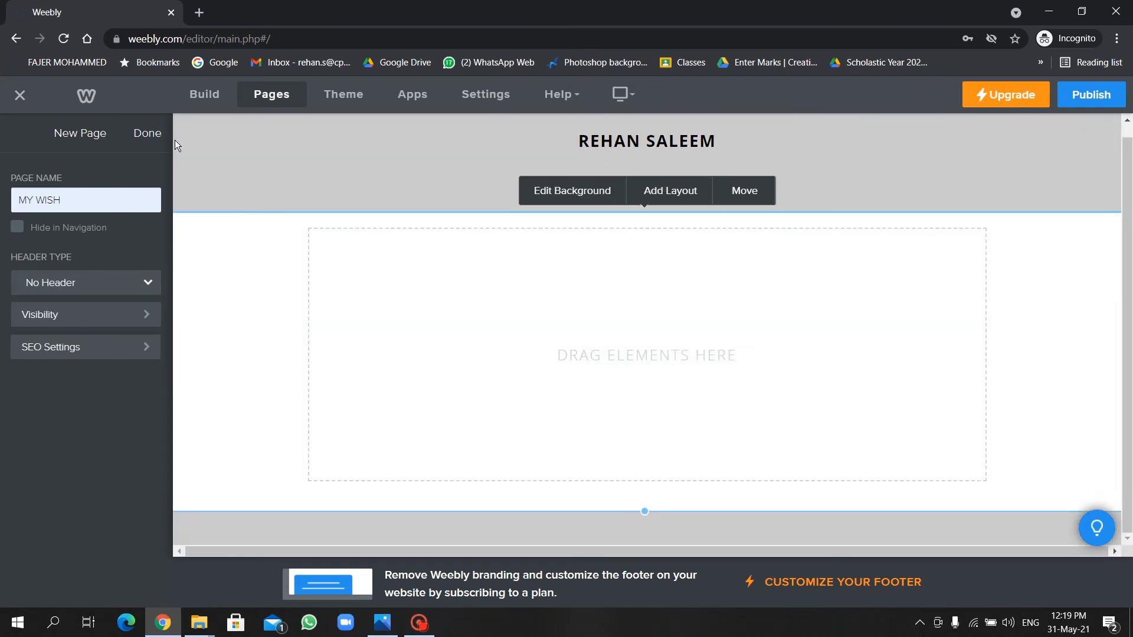
pyautogui.click(141, 136)
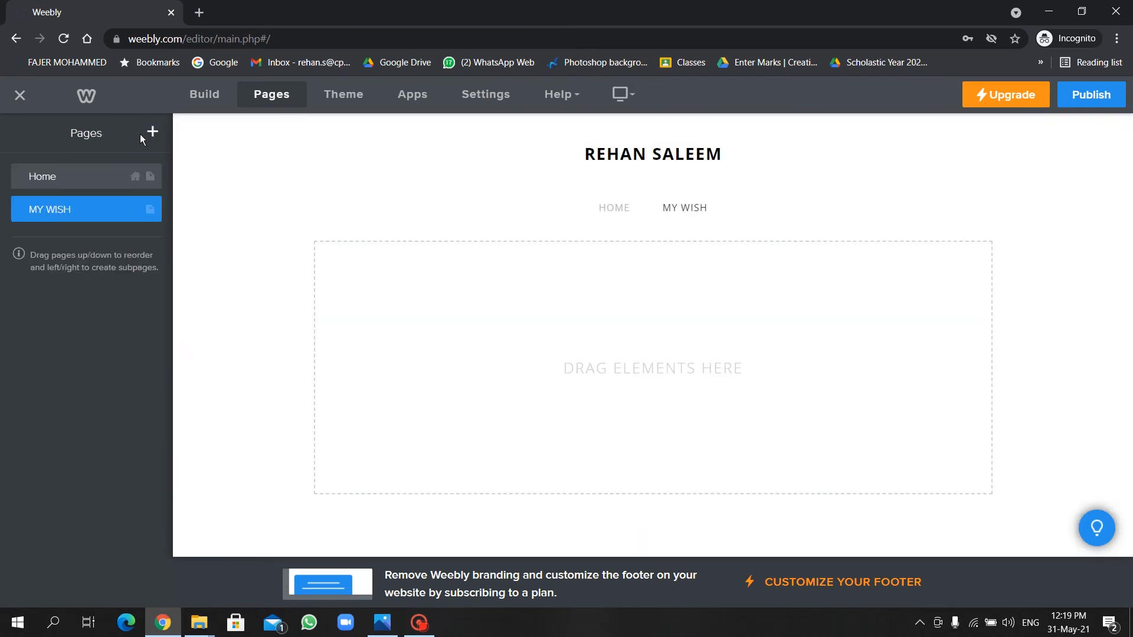
pyautogui.click(231, 107)
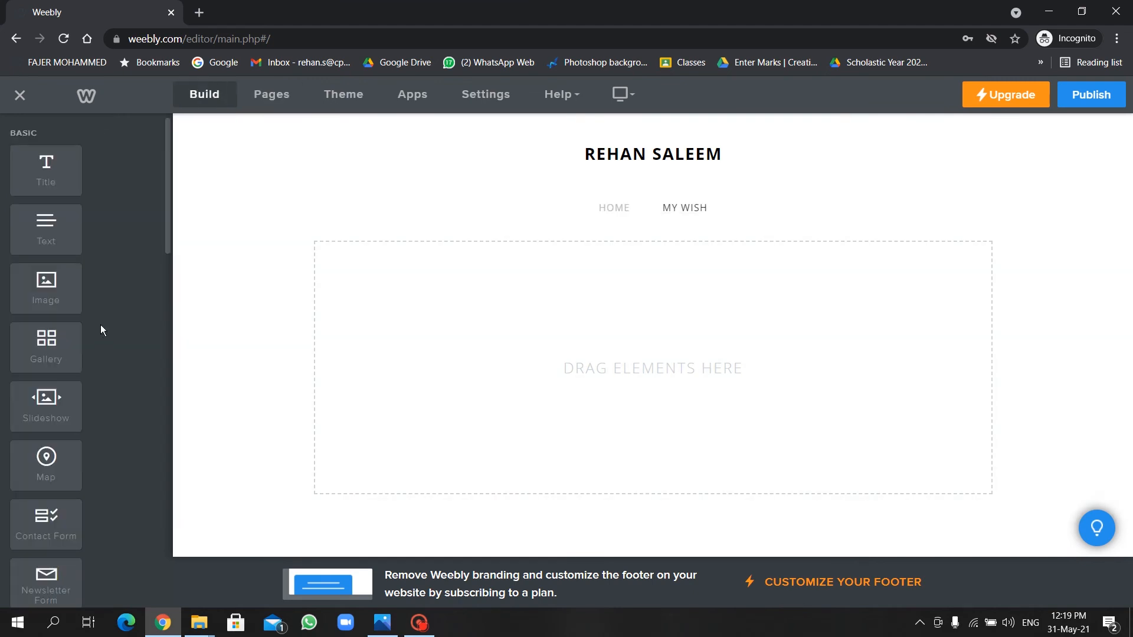
# Drop a Gallery onto MY WISH and upload photos 1.jpeg through 5.jpeg into it.
pyautogui.scroll(-5, 101, 324)
pyautogui.scroll(-4, 100, 322)
pyautogui.scroll(15, 100, 323)
pyautogui.moveTo(62, 342); pyautogui.dragTo(501, 317)
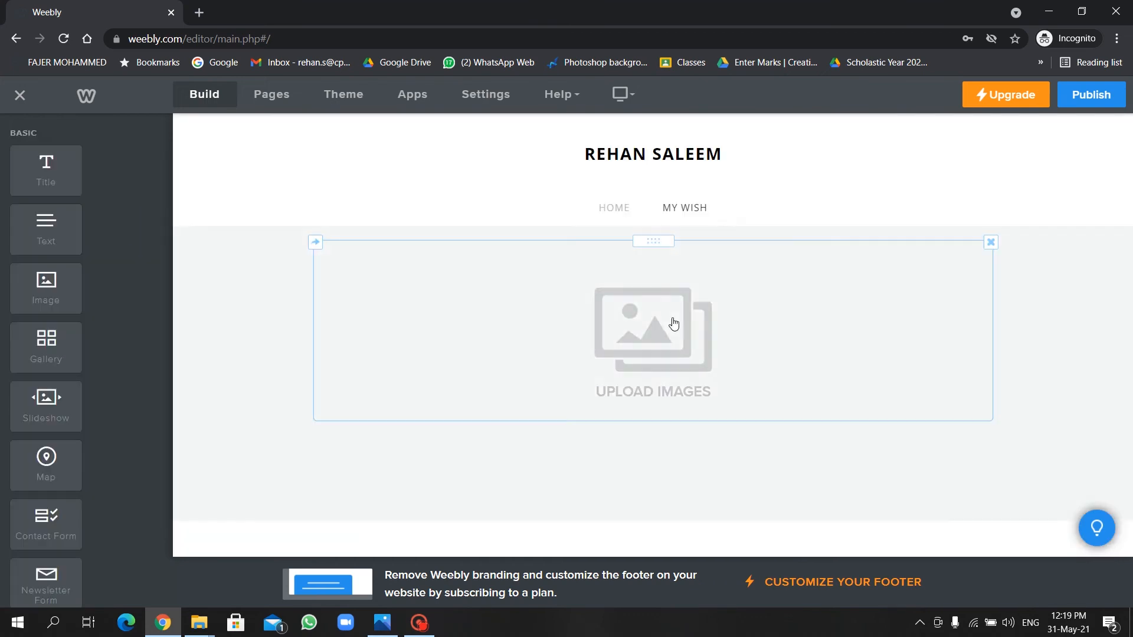
pyautogui.click(672, 318)
pyautogui.click(570, 377)
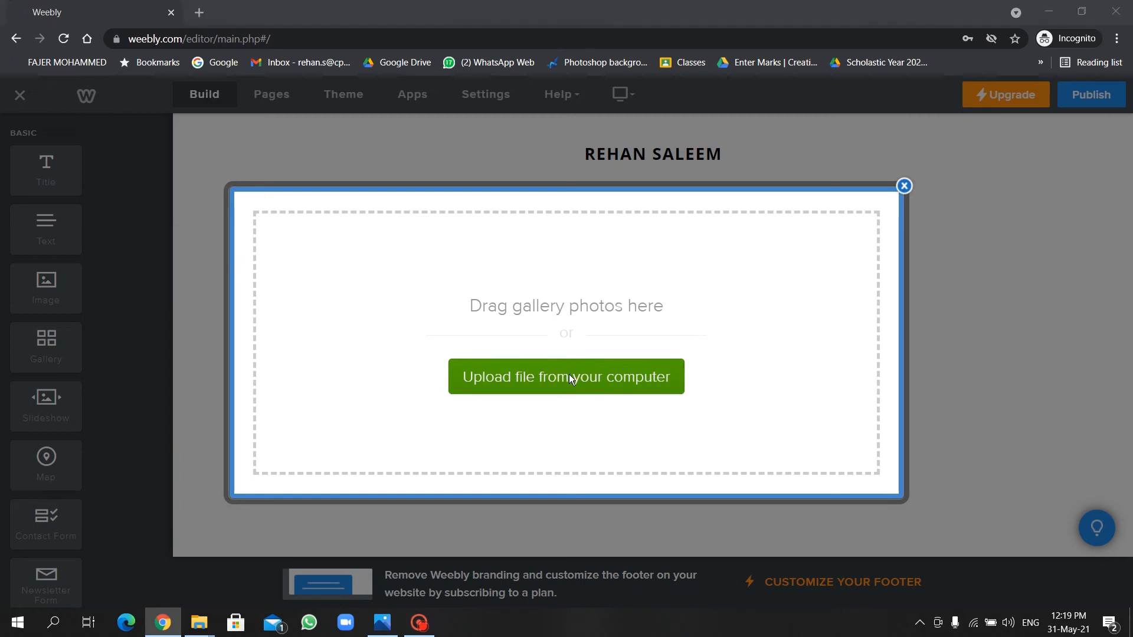
pyautogui.click(203, 89)
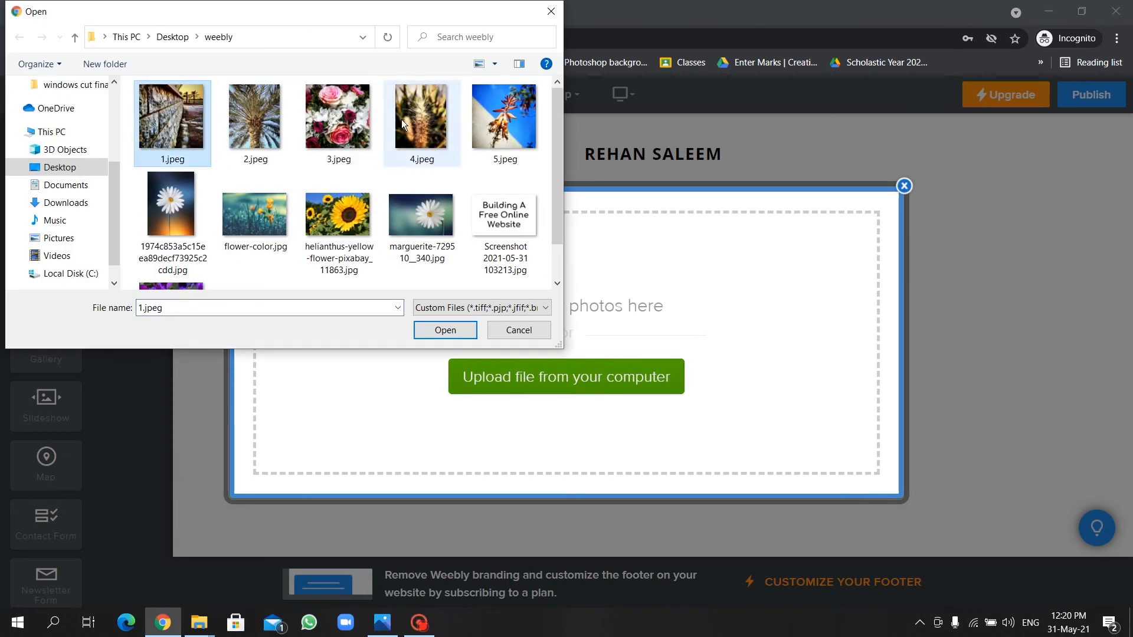
pyautogui.keyDown('shift'); pyautogui.click(501, 140); pyautogui.keyUp('shift')
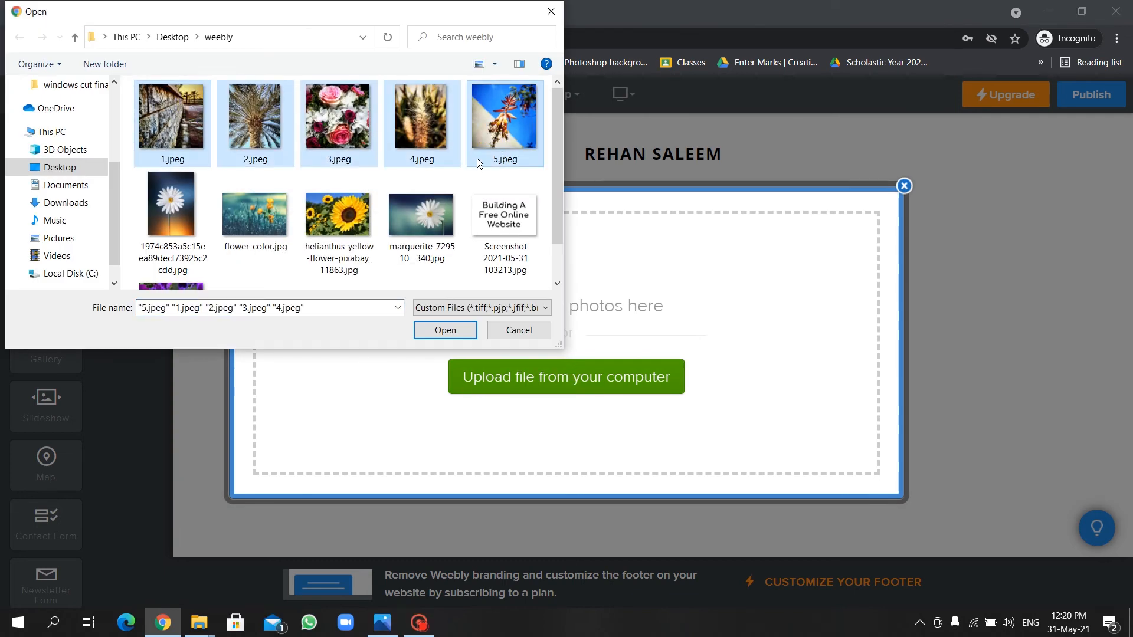
pyautogui.click(445, 330)
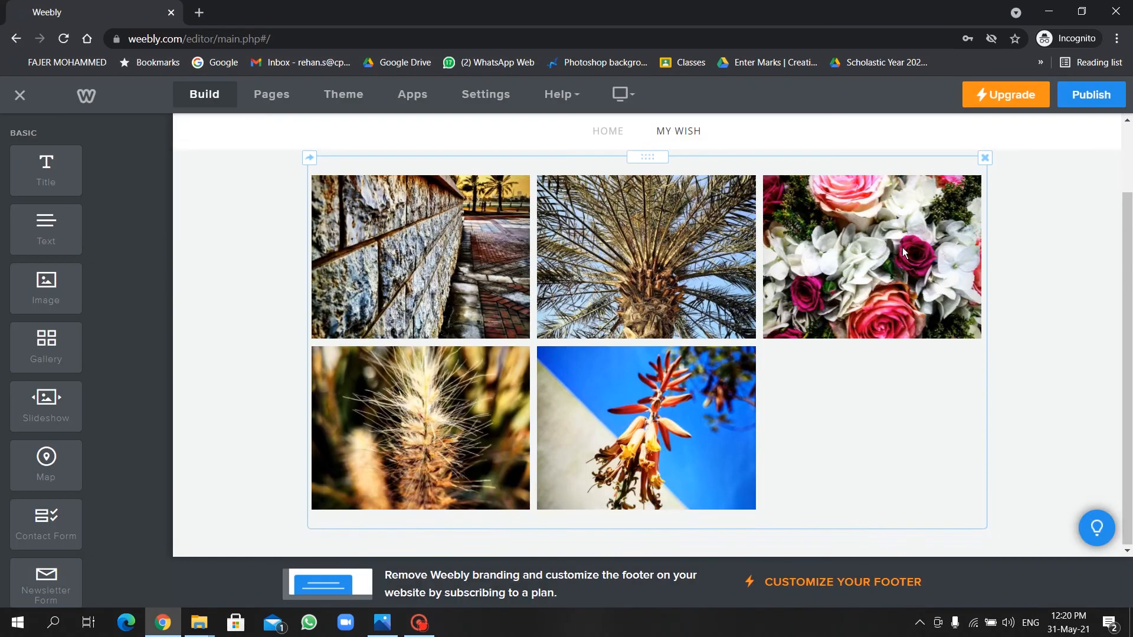
pyautogui.scroll(-1, 902, 247)
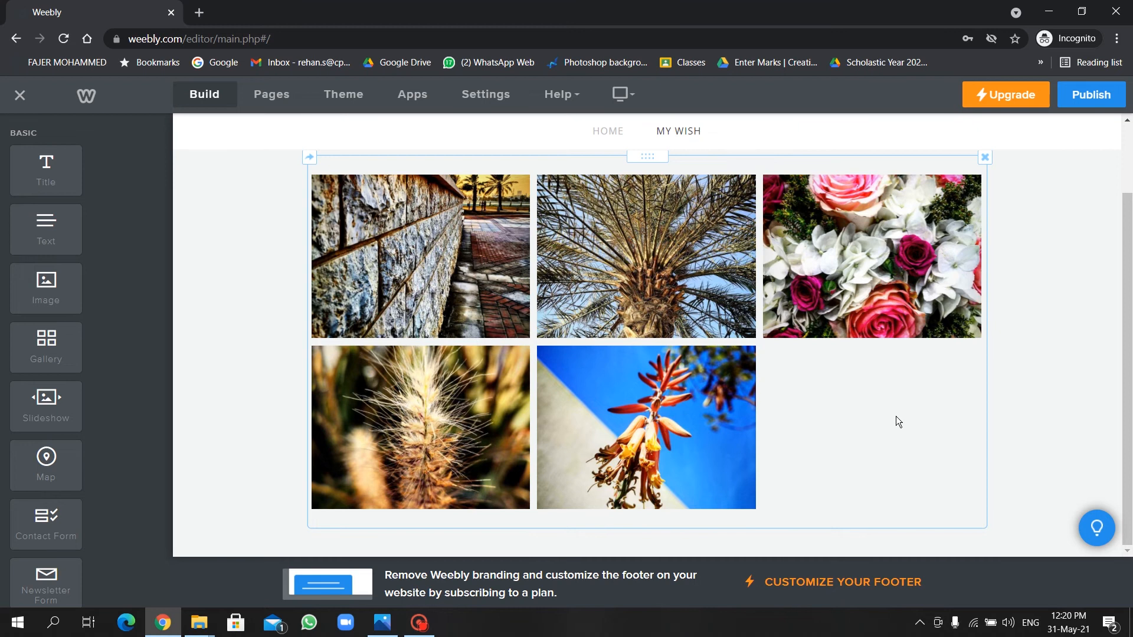
pyautogui.click(832, 427)
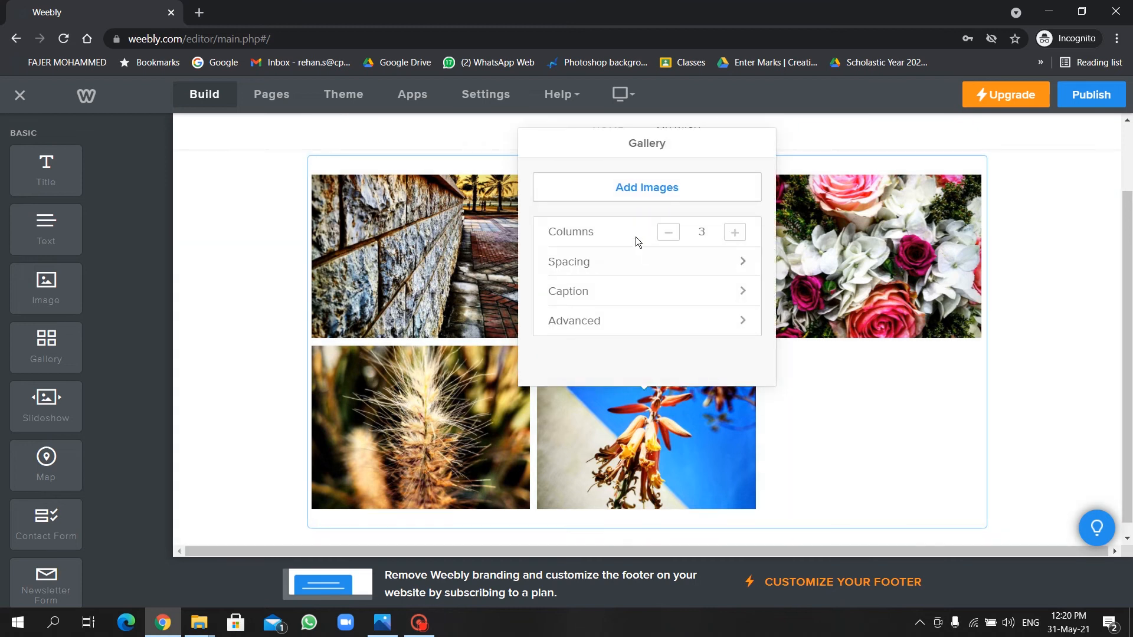
# Upload another copy of 4.jpeg so the gallery shows six photos in two rows.
pyautogui.click(612, 195)
pyautogui.click(563, 365)
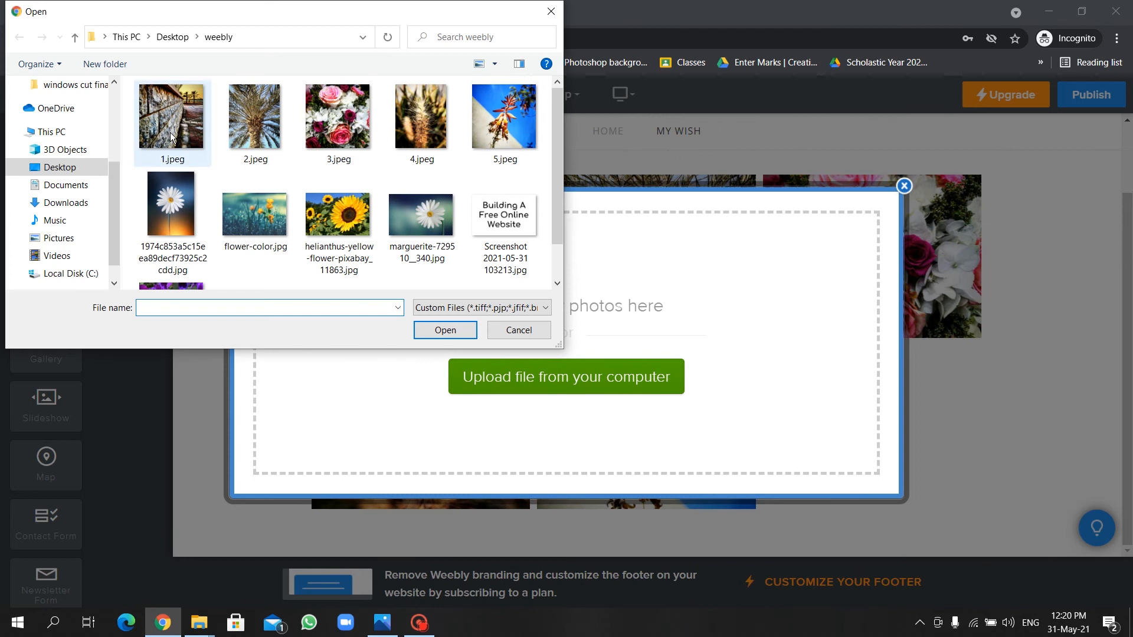
pyautogui.click(155, 236)
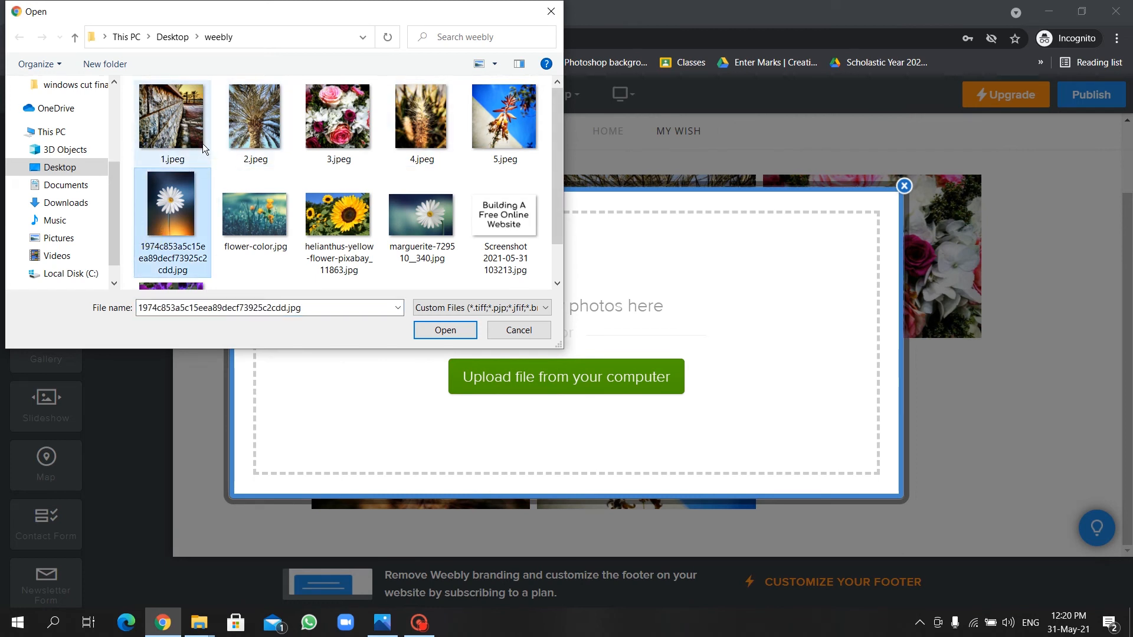
pyautogui.click(438, 122)
pyautogui.click(461, 329)
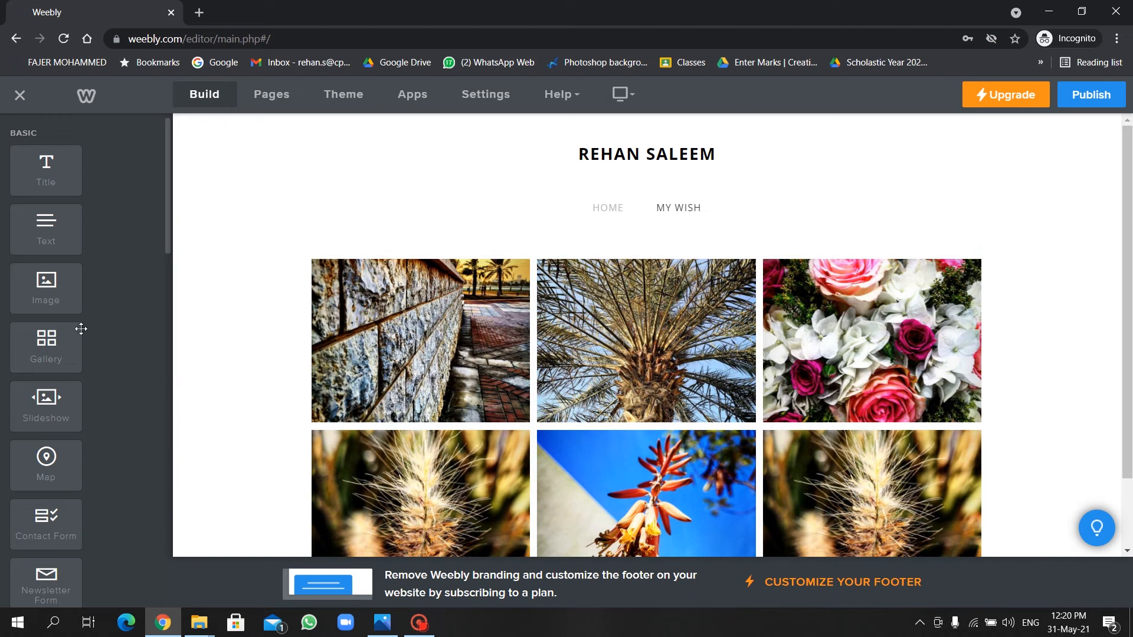
pyautogui.scroll(-2, 272, 288)
pyautogui.scroll(-2, 70, 514)
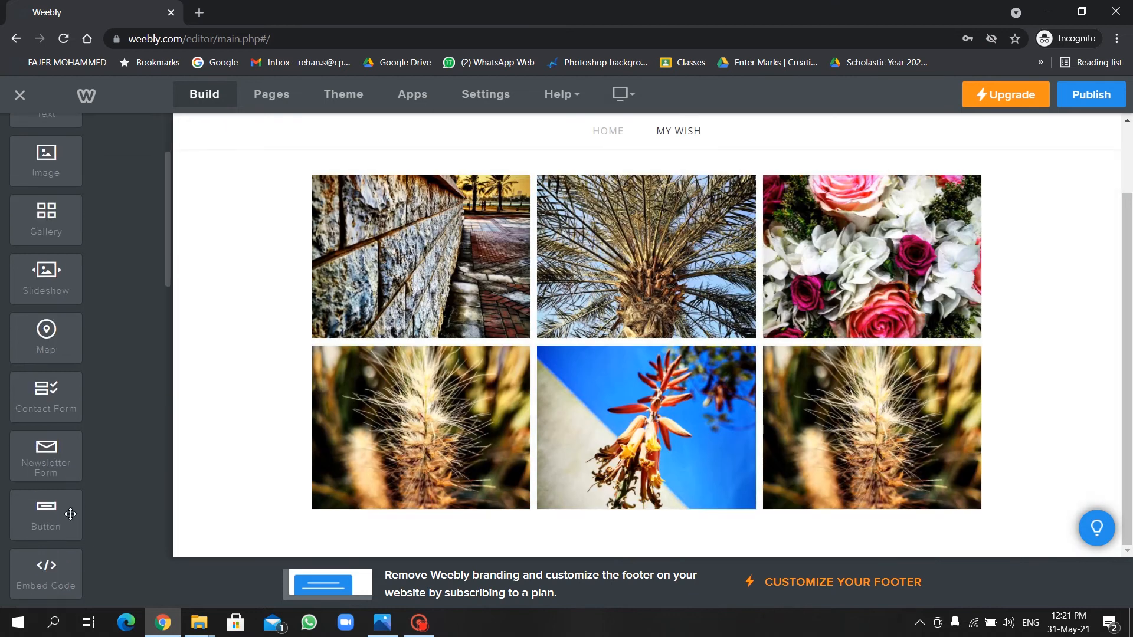
pyautogui.scroll(-5, 70, 514)
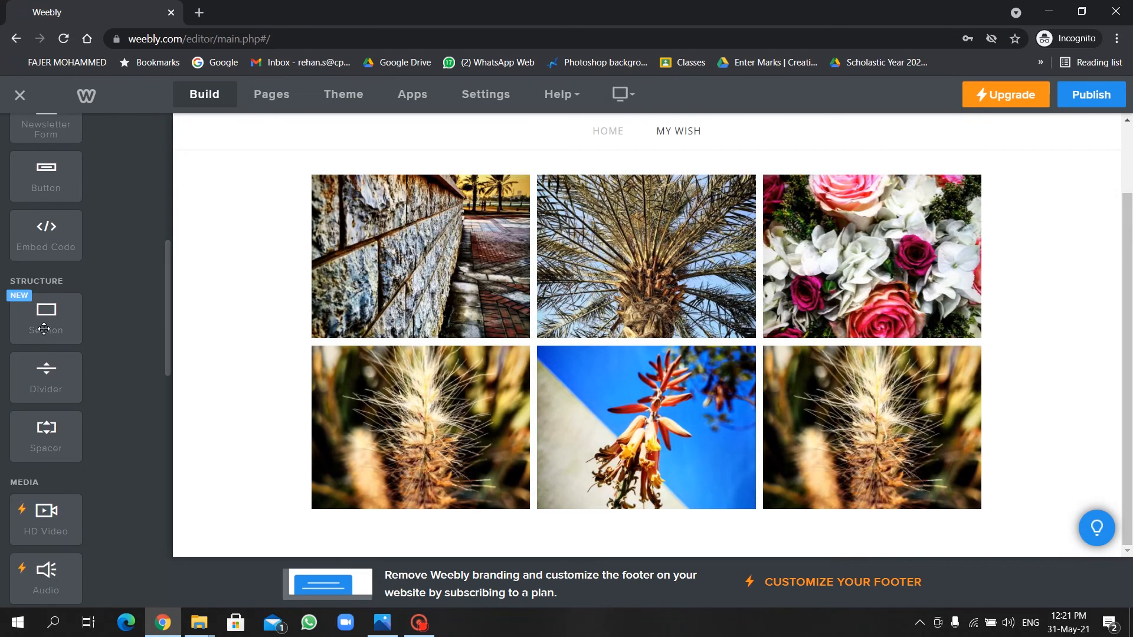
# Add an empty section and move it down below the gallery.
pyautogui.moveTo(44, 329); pyautogui.dragTo(503, 538)
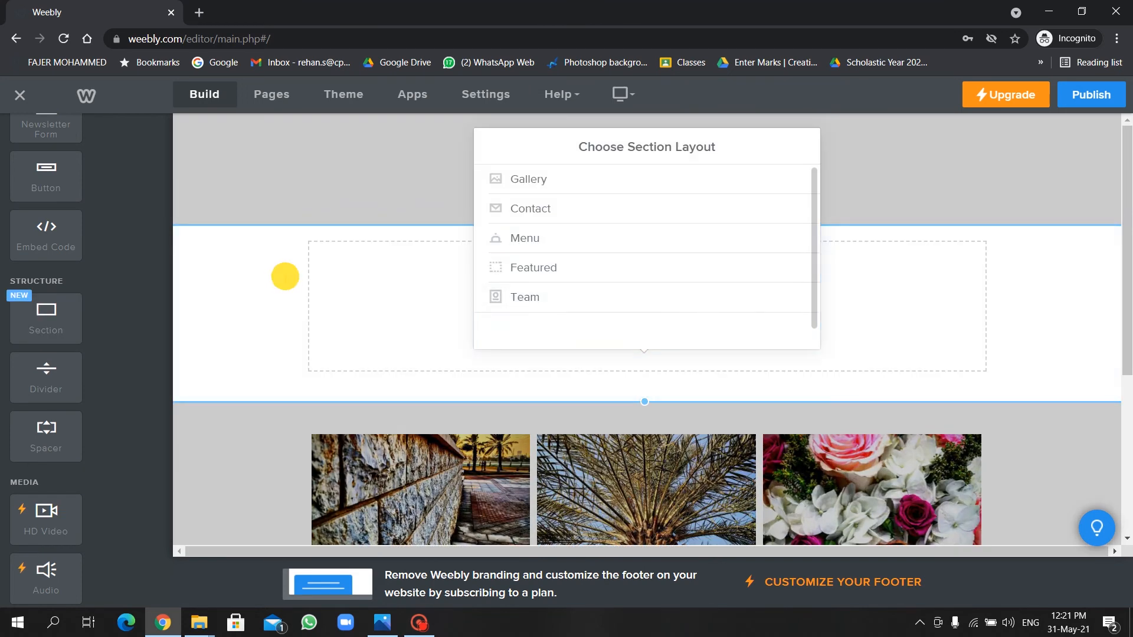
pyautogui.click(285, 277)
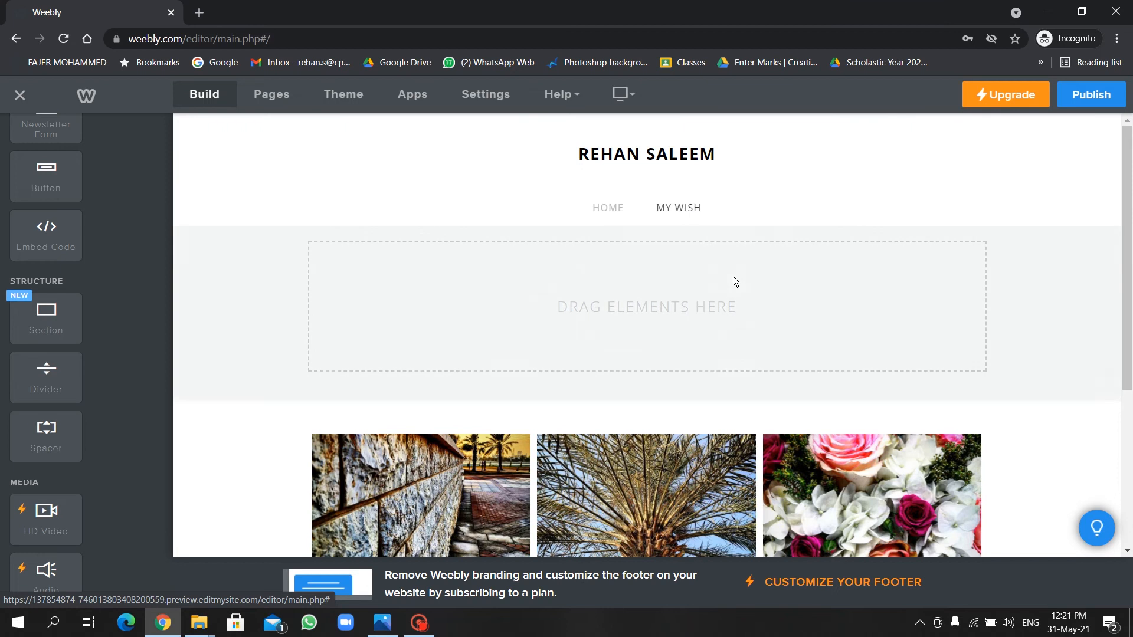
pyautogui.click(733, 277)
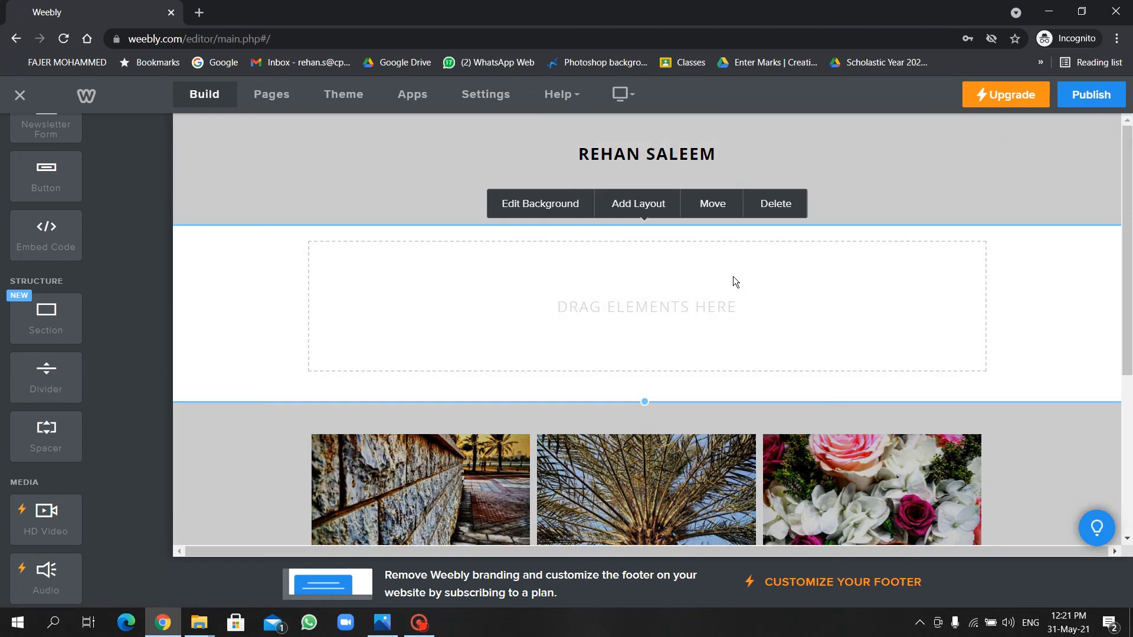
pyautogui.click(713, 203)
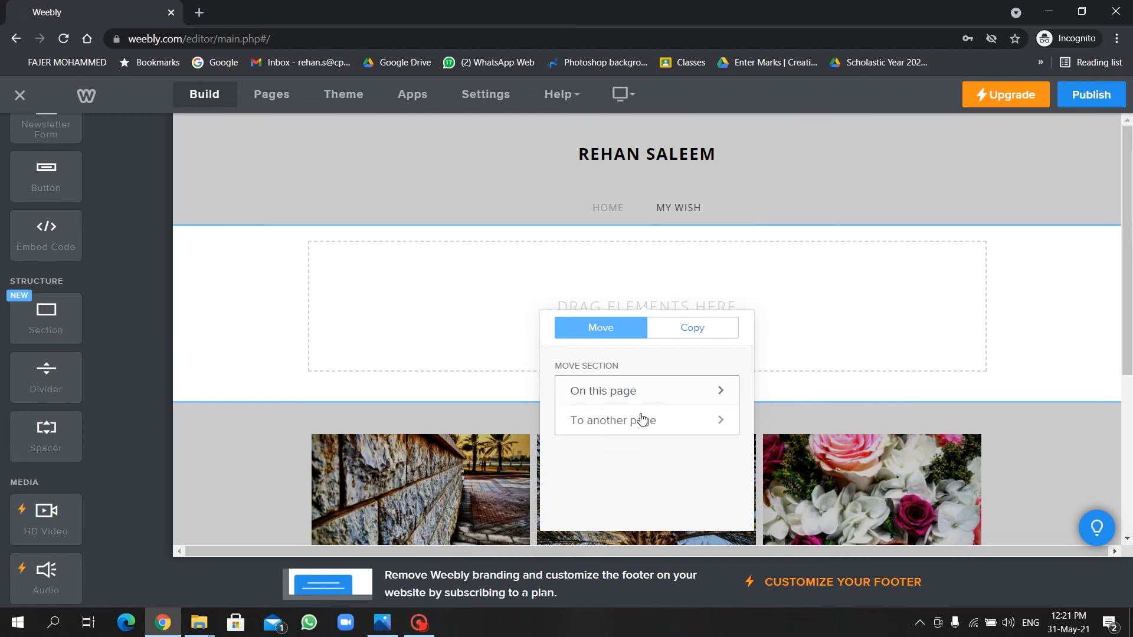
pyautogui.click(672, 383)
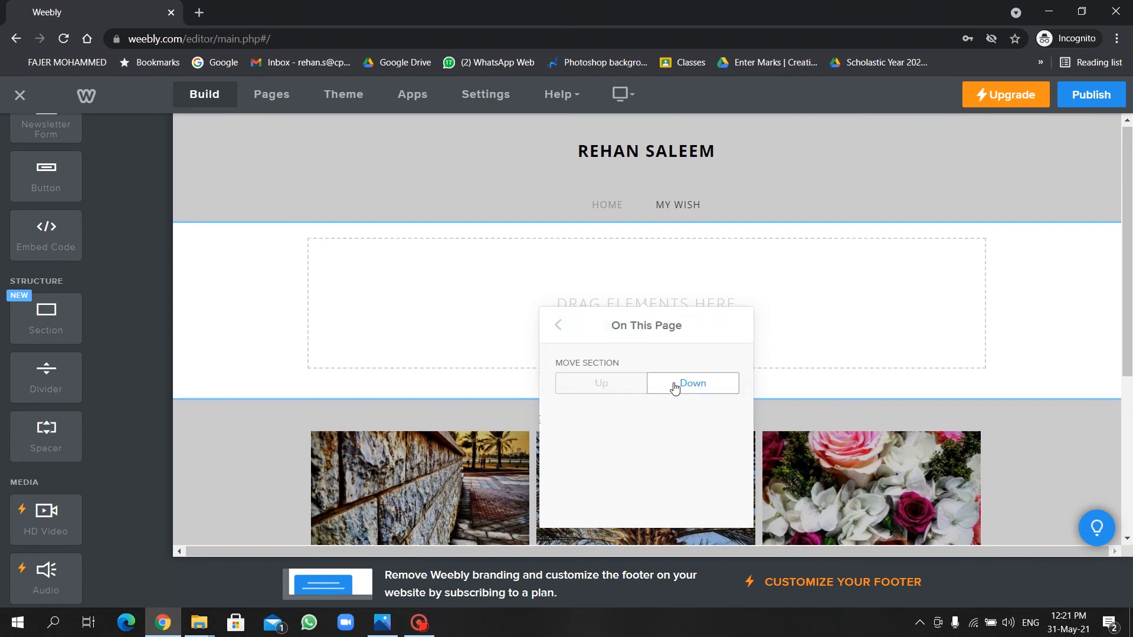
pyautogui.click(684, 384)
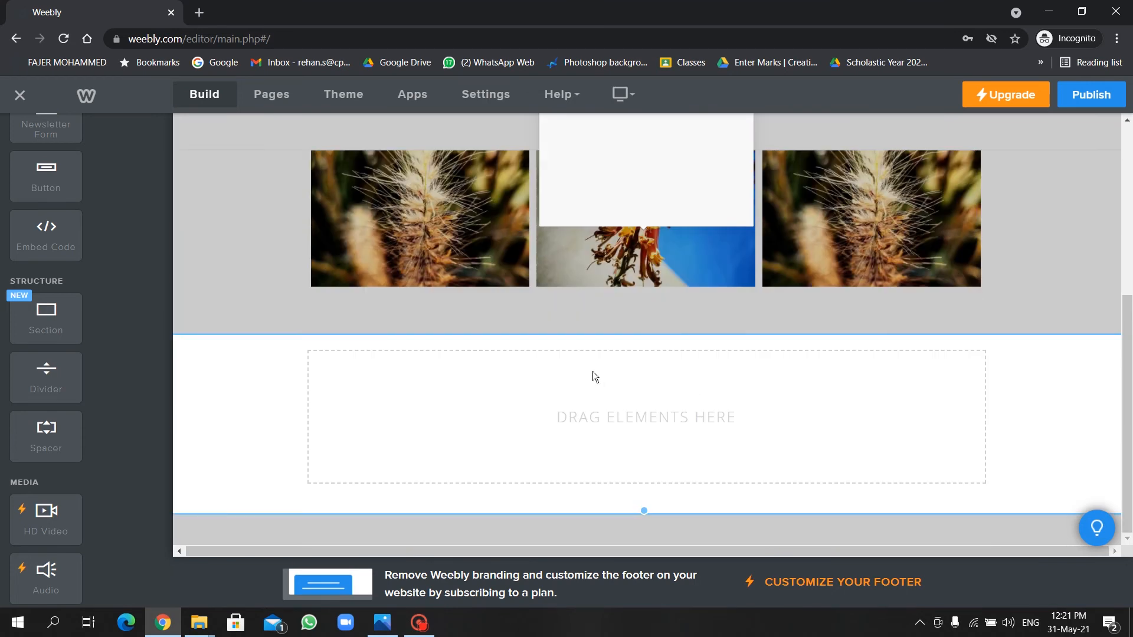
pyautogui.click(592, 372)
pyautogui.click(1044, 292)
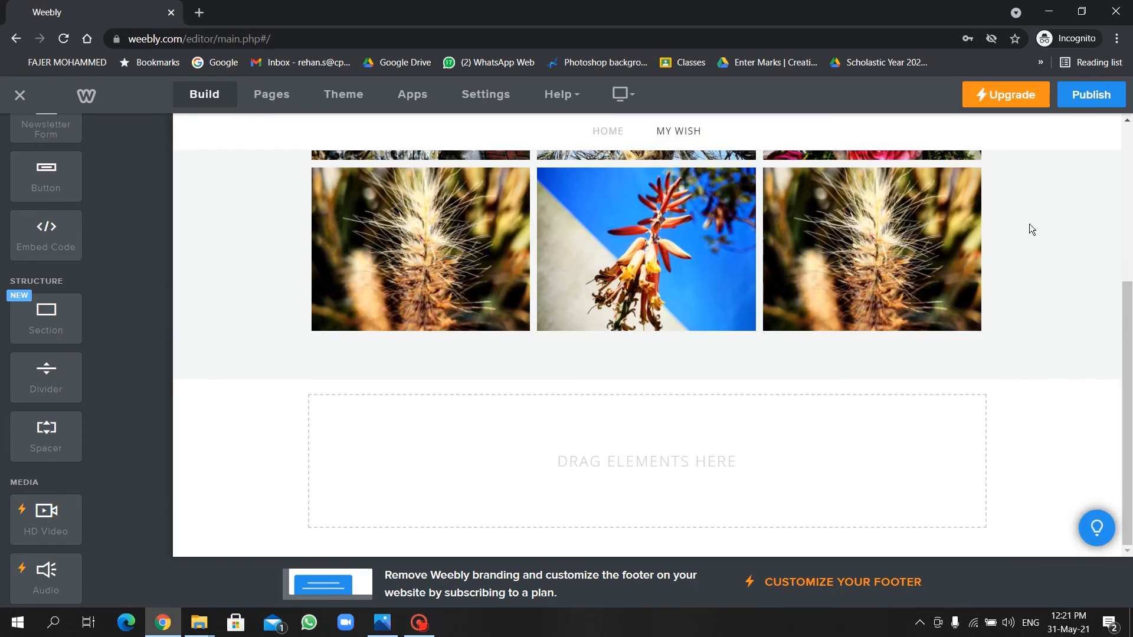
# Drop a Slideshow element into the empty section below the gallery.
pyautogui.scroll(5, 1030, 224)
pyautogui.scroll(-5, 817, 395)
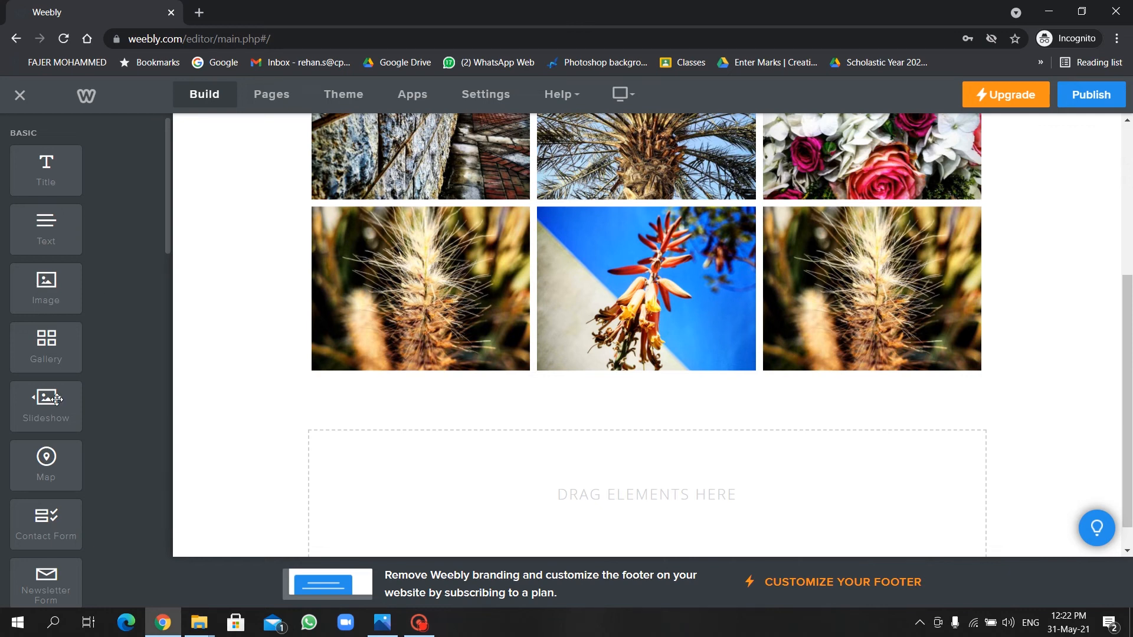
pyautogui.moveTo(56, 399); pyautogui.dragTo(625, 489)
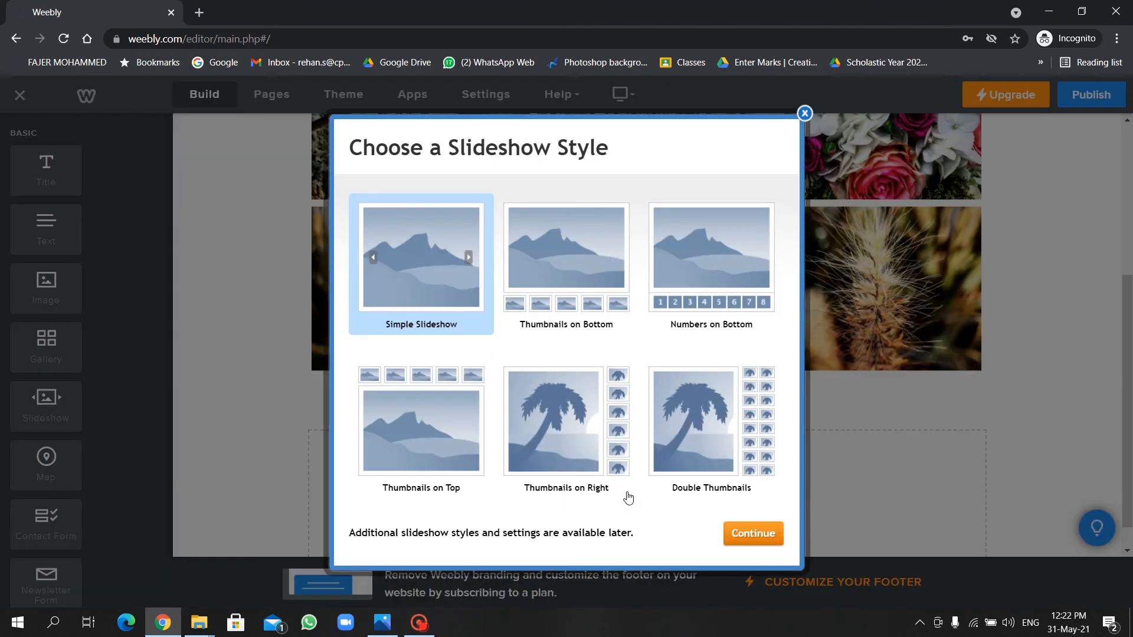
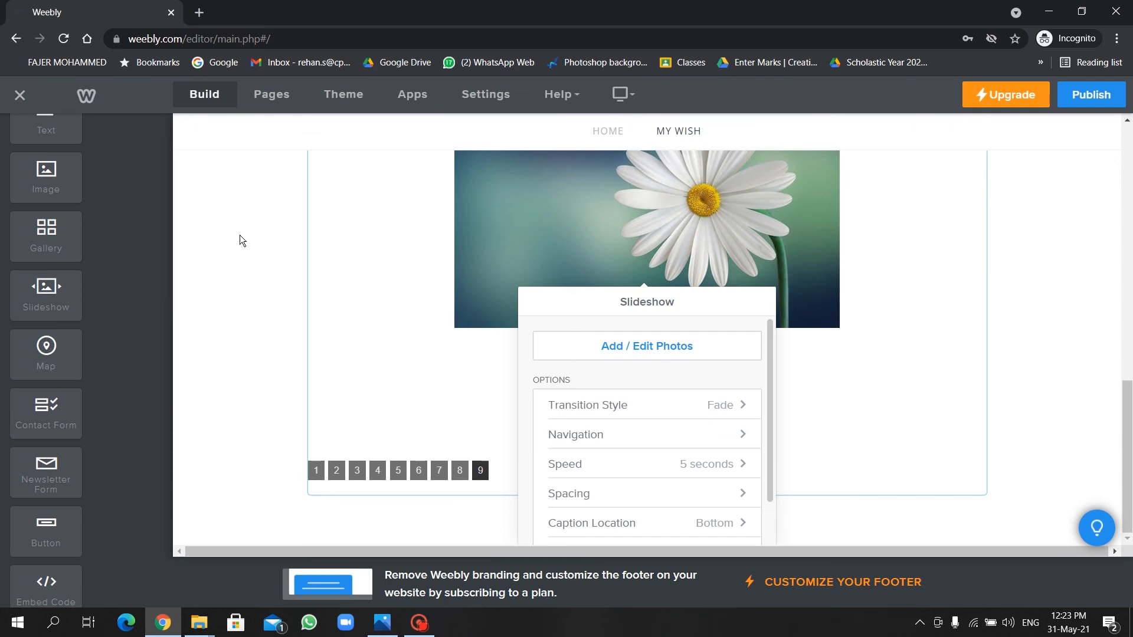
# Scroll back to the top of the editor and bring up the site's page list.
pyautogui.scroll(8, 241, 239)
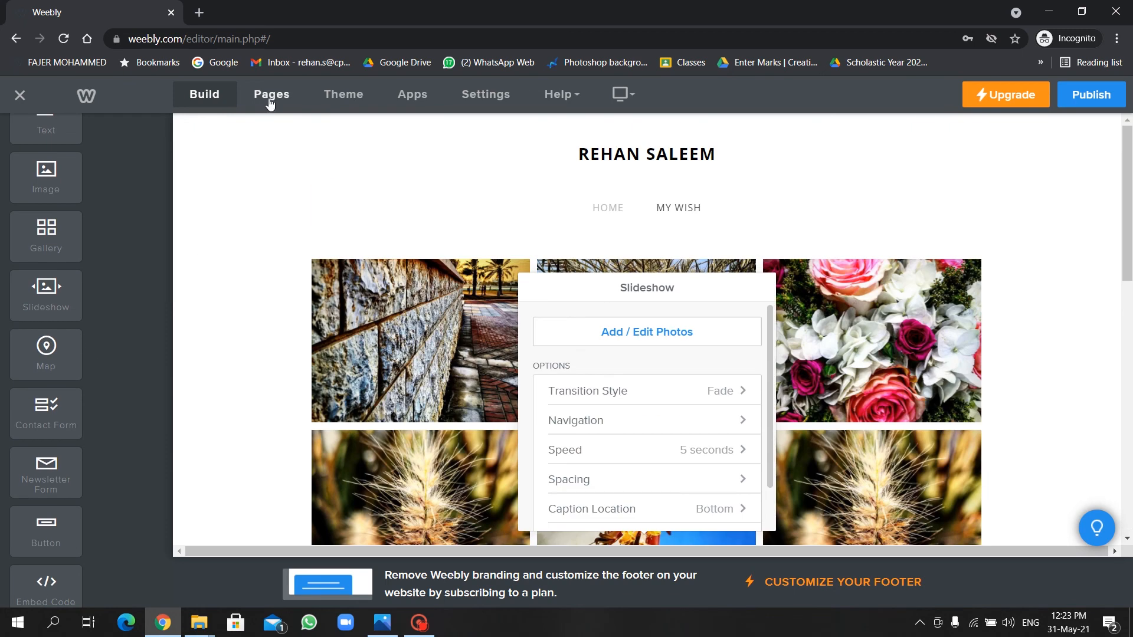
pyautogui.click(270, 99)
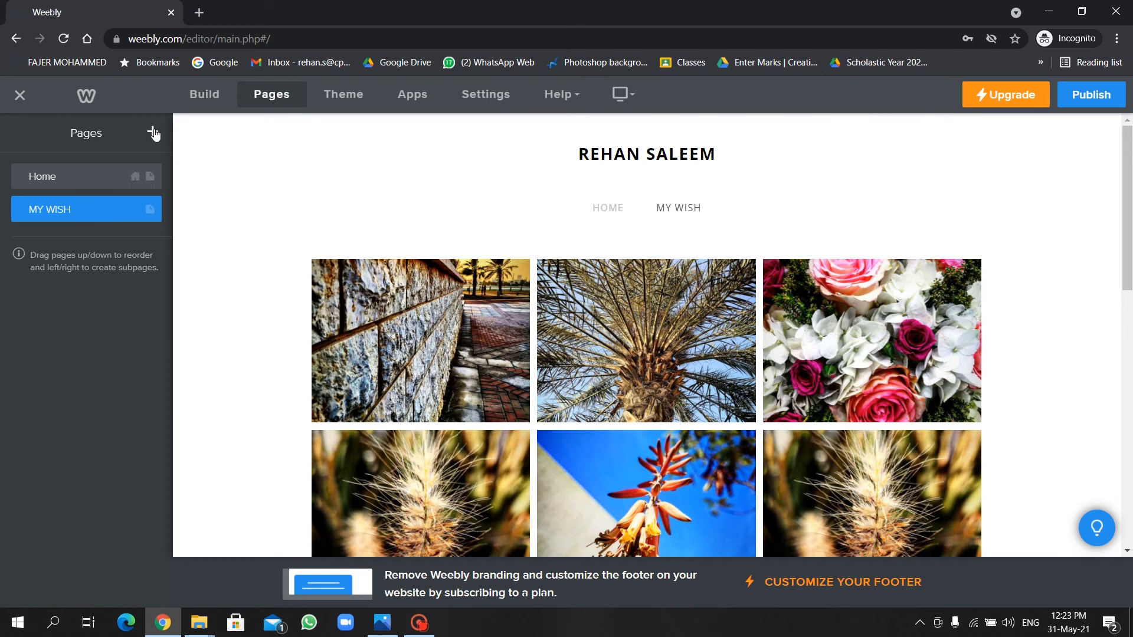
# Add a standard page named 'My Fav. Place' with header type set to No Header.
pyautogui.click(153, 135)
pyautogui.click(93, 177)
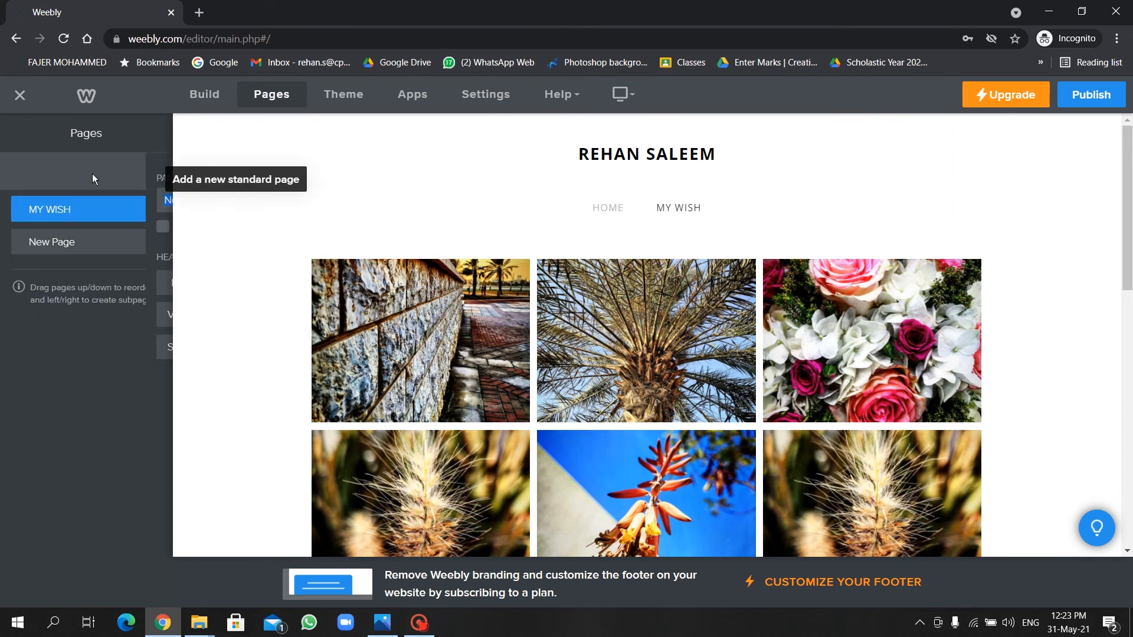
pyautogui.press('BackSpace')
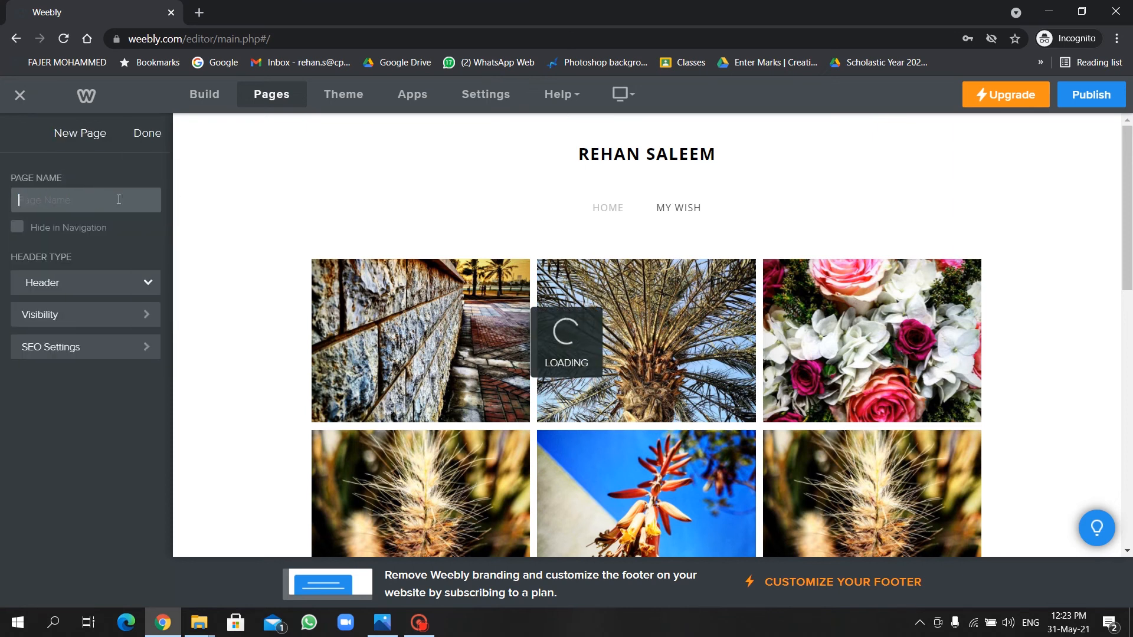
pyautogui.write('M')
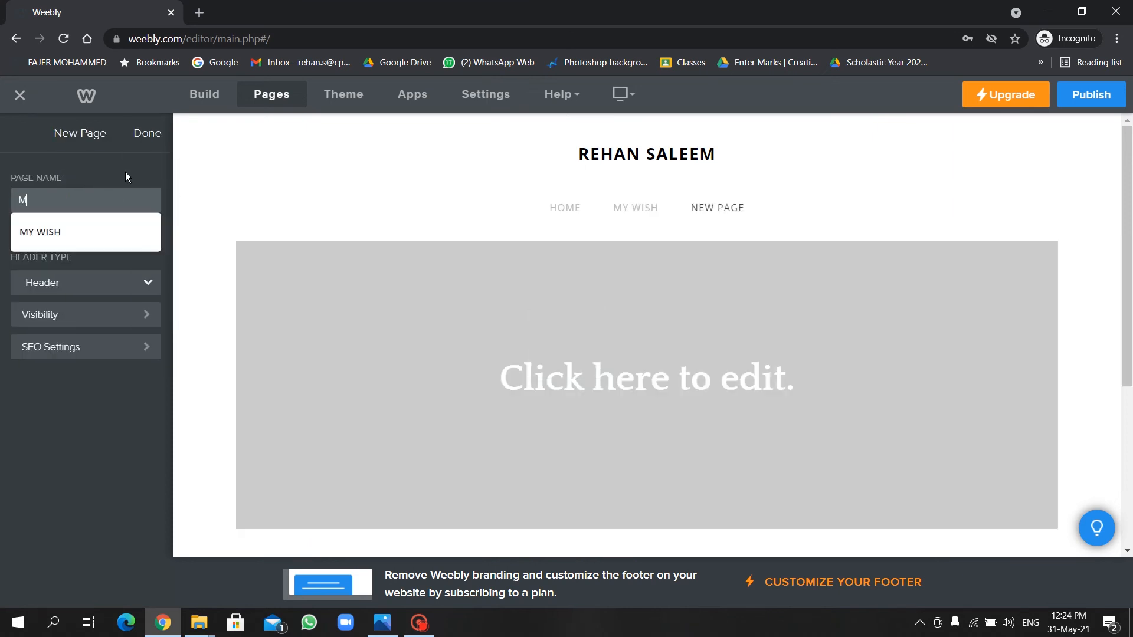
pyautogui.write('y Fav.')
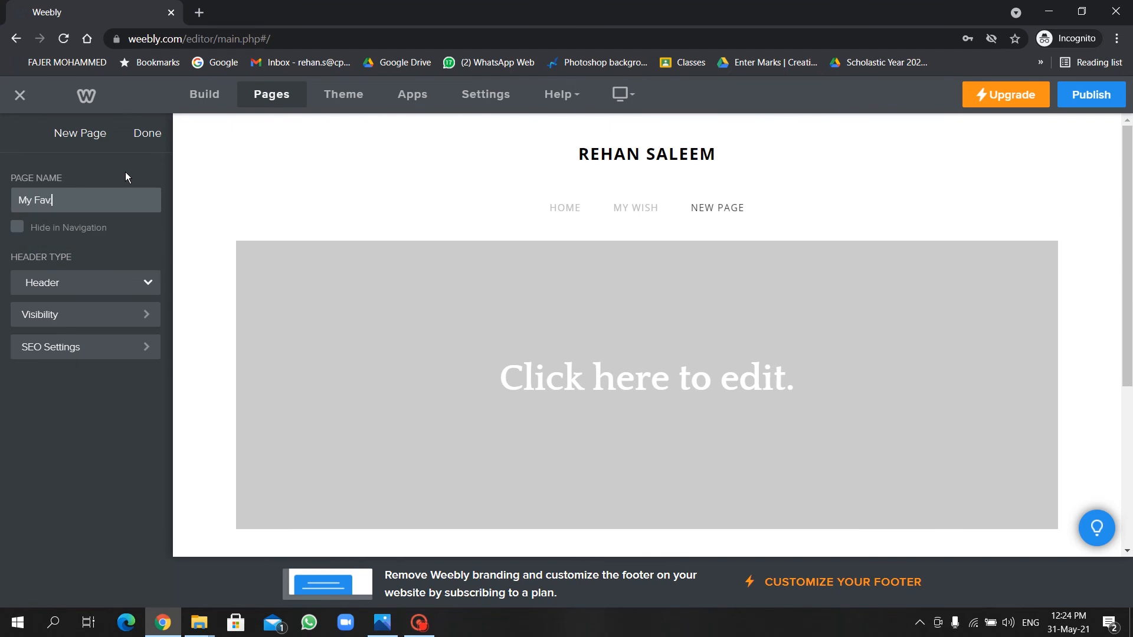
pyautogui.write(' Place')
pyautogui.click(111, 281)
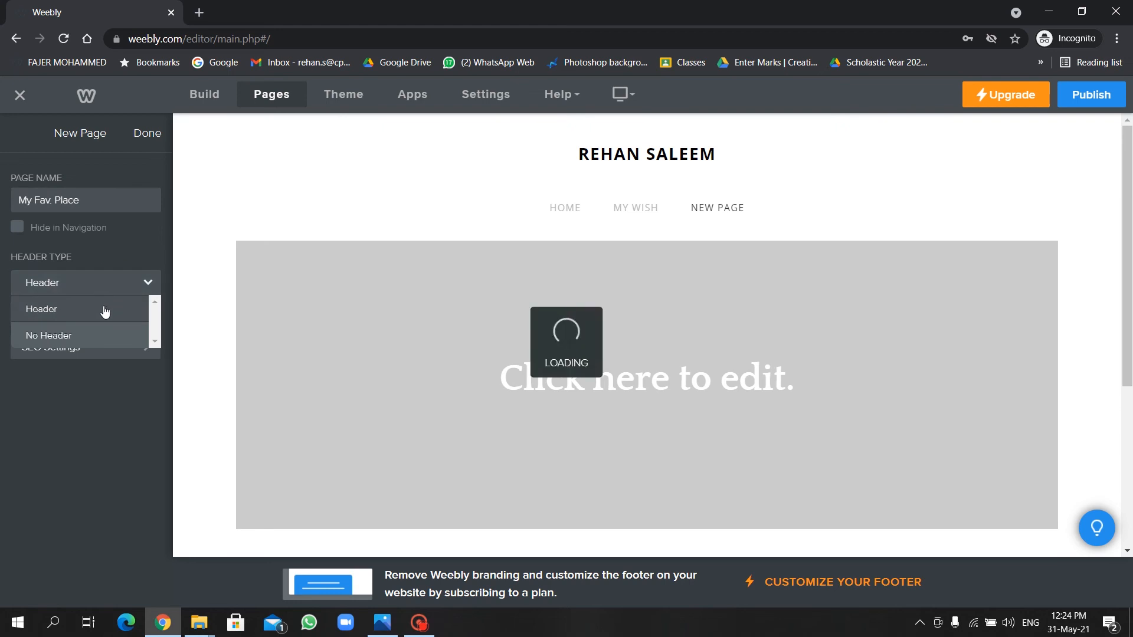
pyautogui.click(101, 328)
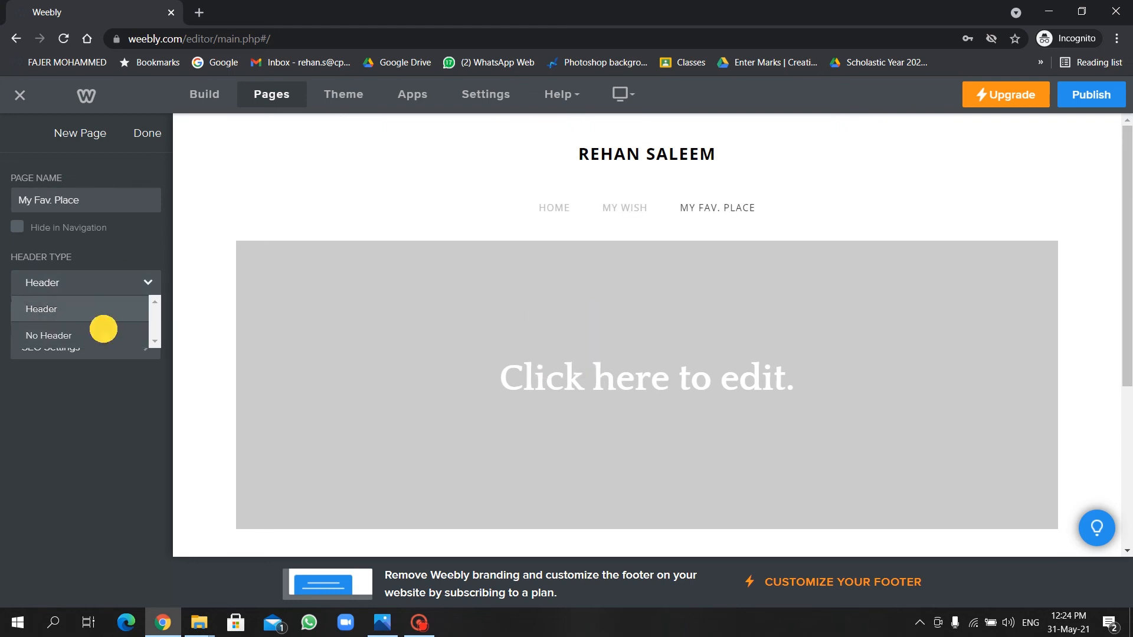
pyautogui.click(147, 134)
pyautogui.click(218, 95)
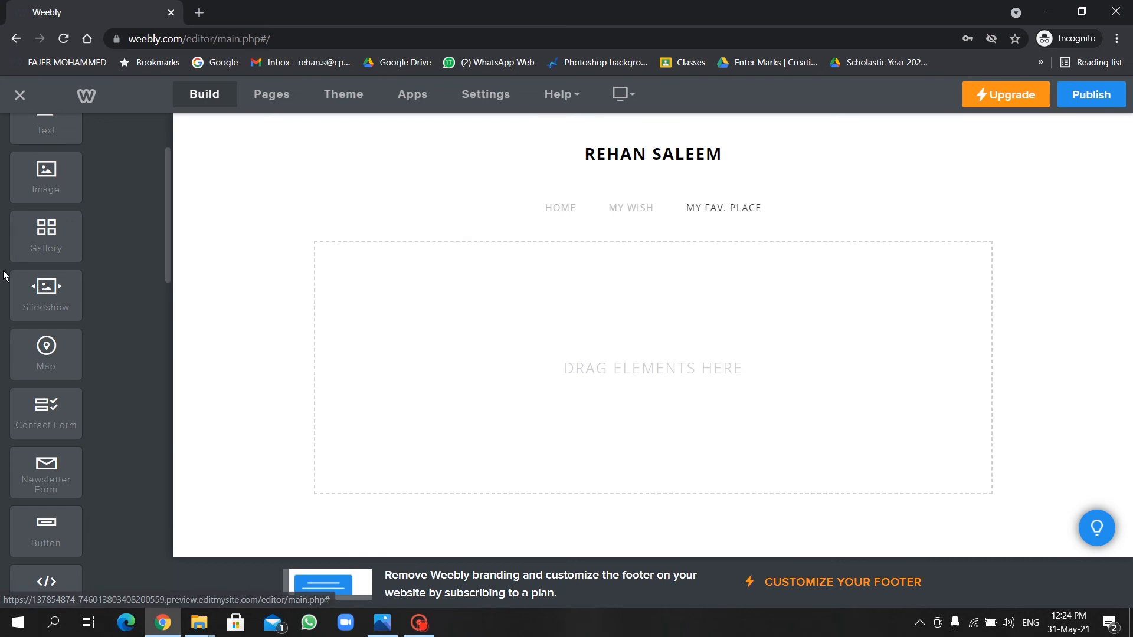
# Place a map pinned at City Center Bahrain and drop a title block above it.
pyautogui.moveTo(53, 352); pyautogui.dragTo(550, 332)
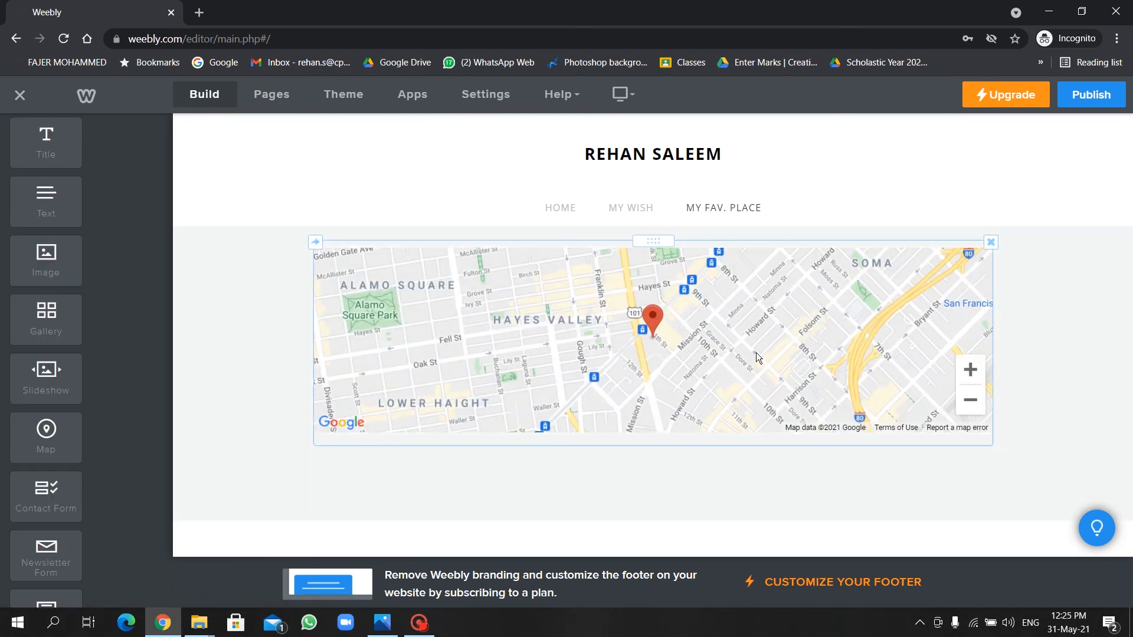
pyautogui.click(544, 297)
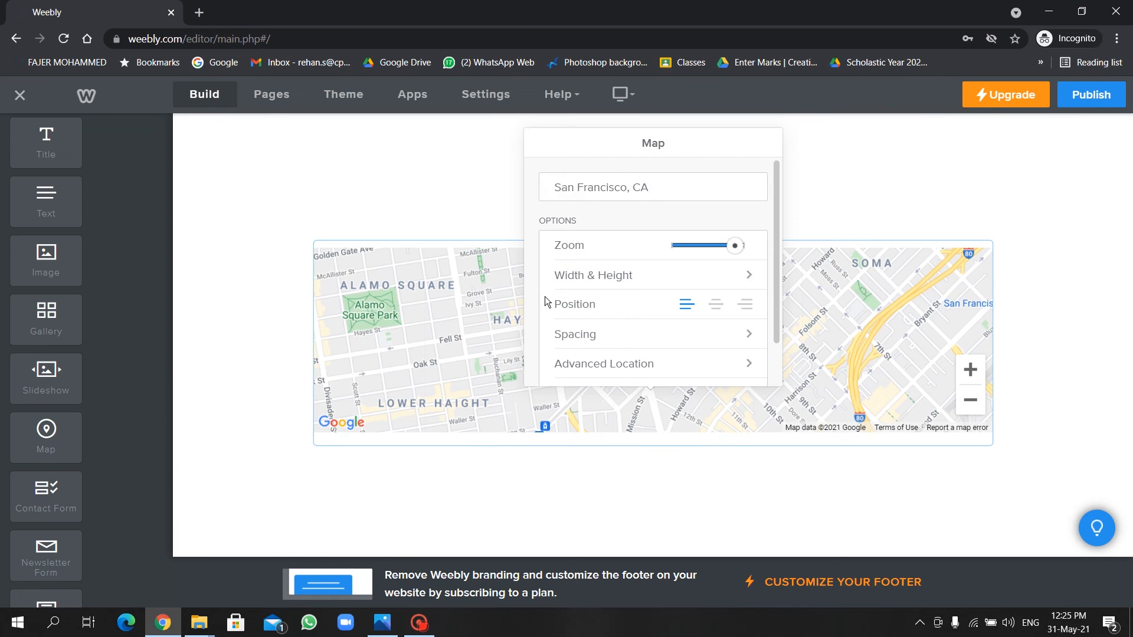
pyautogui.press('Delete')
pyautogui.press('Delete')
pyautogui.press('Delete')
pyautogui.press('Delete')
pyautogui.press('Delete')
pyautogui.press('Delete')
pyautogui.press('Delete')
pyautogui.press('Delete')
pyautogui.press('Delete')
pyautogui.press('Delete')
pyautogui.press('Delete')
pyautogui.press('Delete')
pyautogui.press('Delete')
pyautogui.press('Delete')
pyautogui.press('Delete')
pyautogui.press('Delete')
pyautogui.press('Delete')
pyautogui.write('City Center Bahrain')
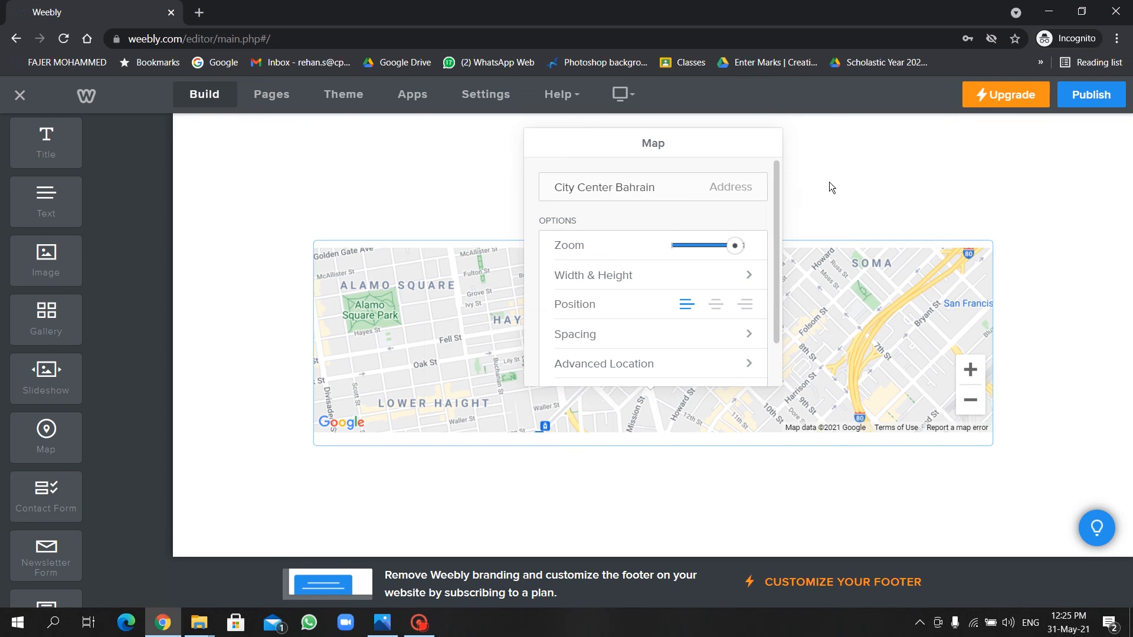
pyautogui.click(999, 179)
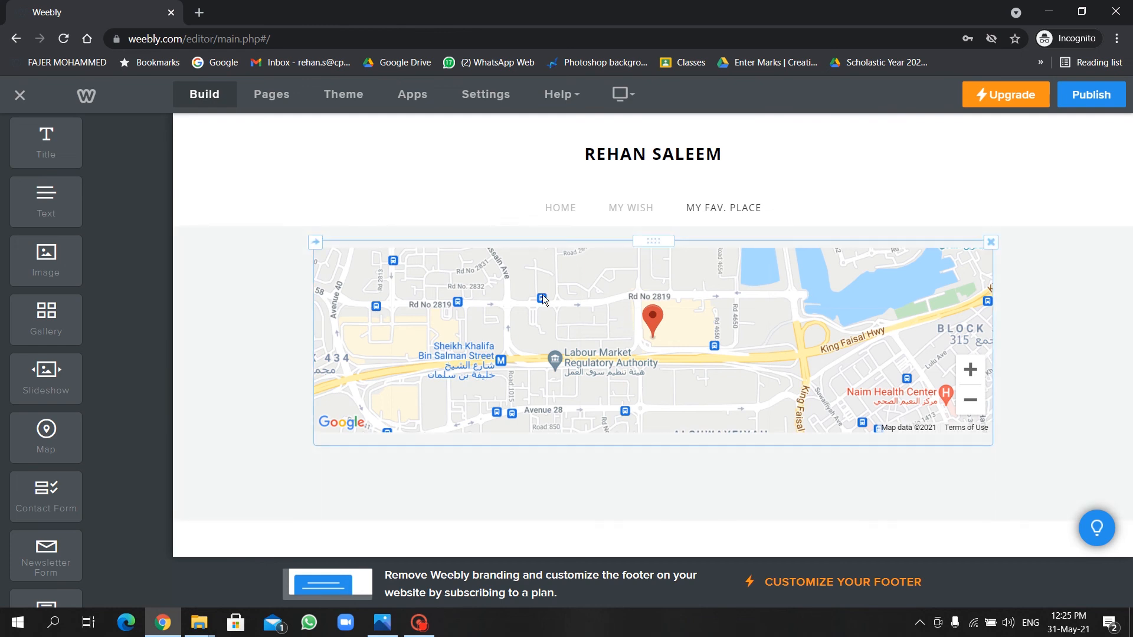
pyautogui.moveTo(48, 133); pyautogui.dragTo(392, 229)
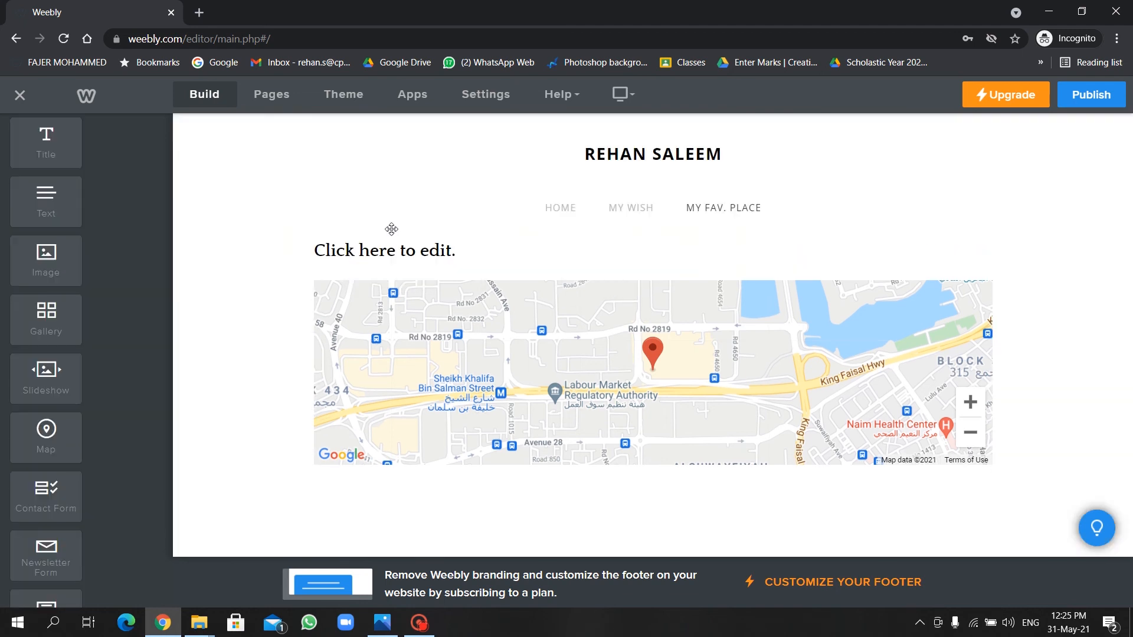
# Enter the heading 'My Favorite Shopping Mall' above the map and colour it green.
pyautogui.click(420, 249)
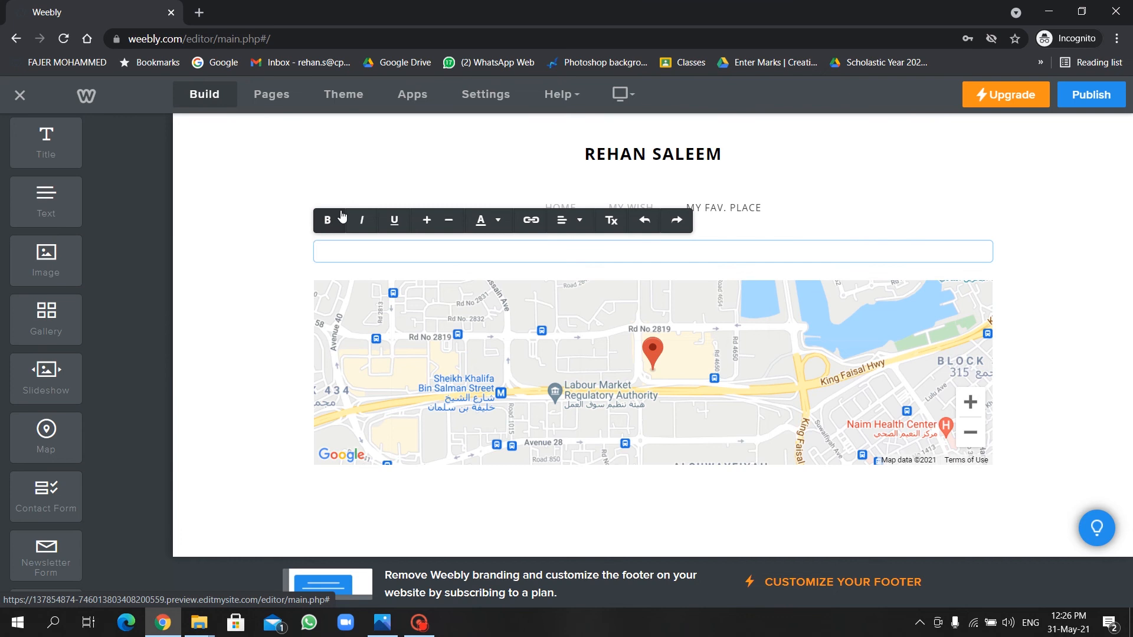
pyautogui.write('Favo')
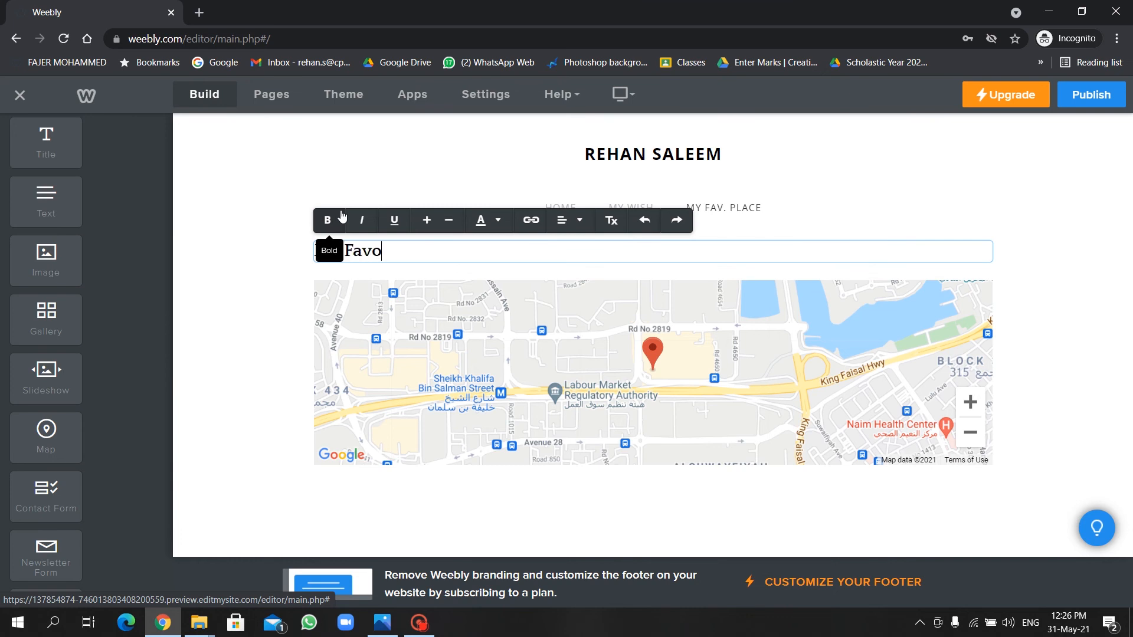
pyautogui.write('rite Shopp')
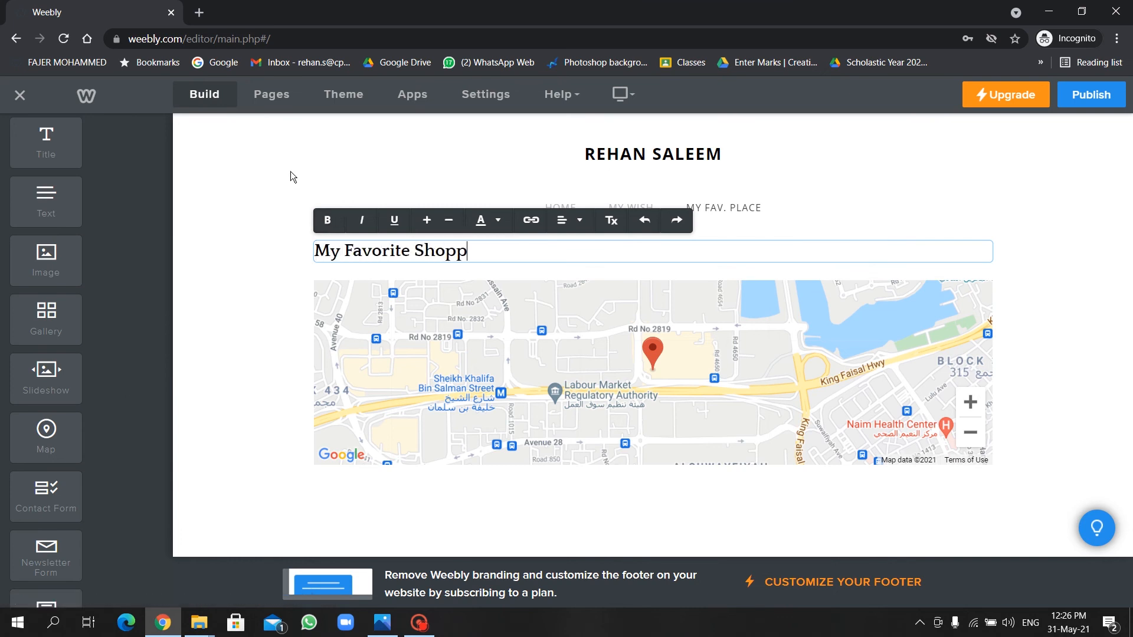
pyautogui.write('ing Mall')
pyautogui.click(330, 221)
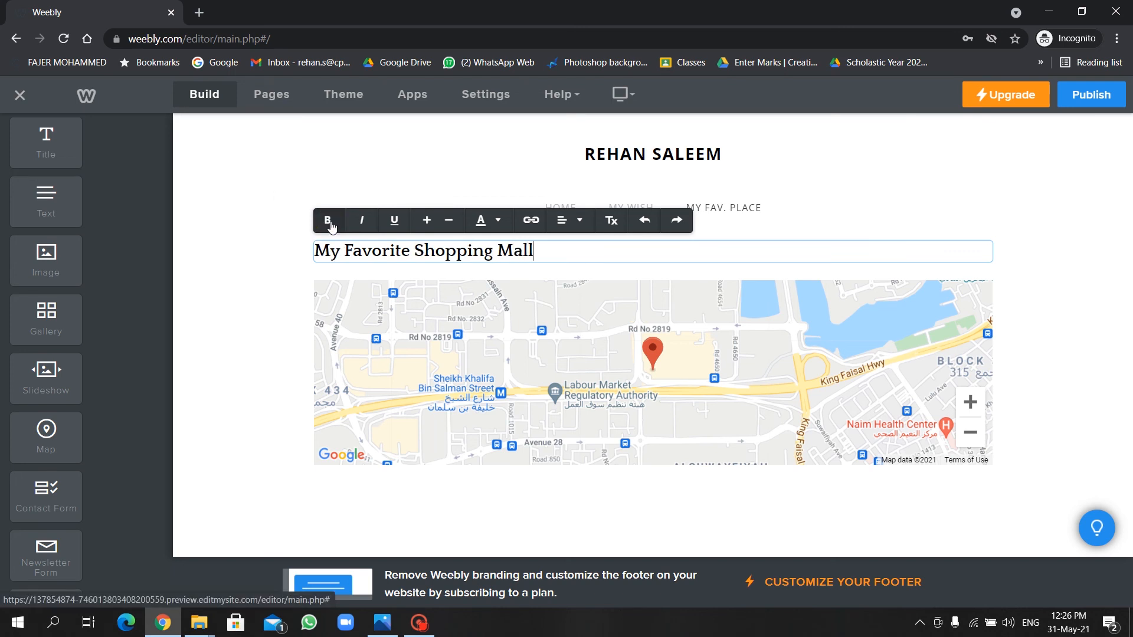
pyautogui.hotkey('ctrl', 'a')
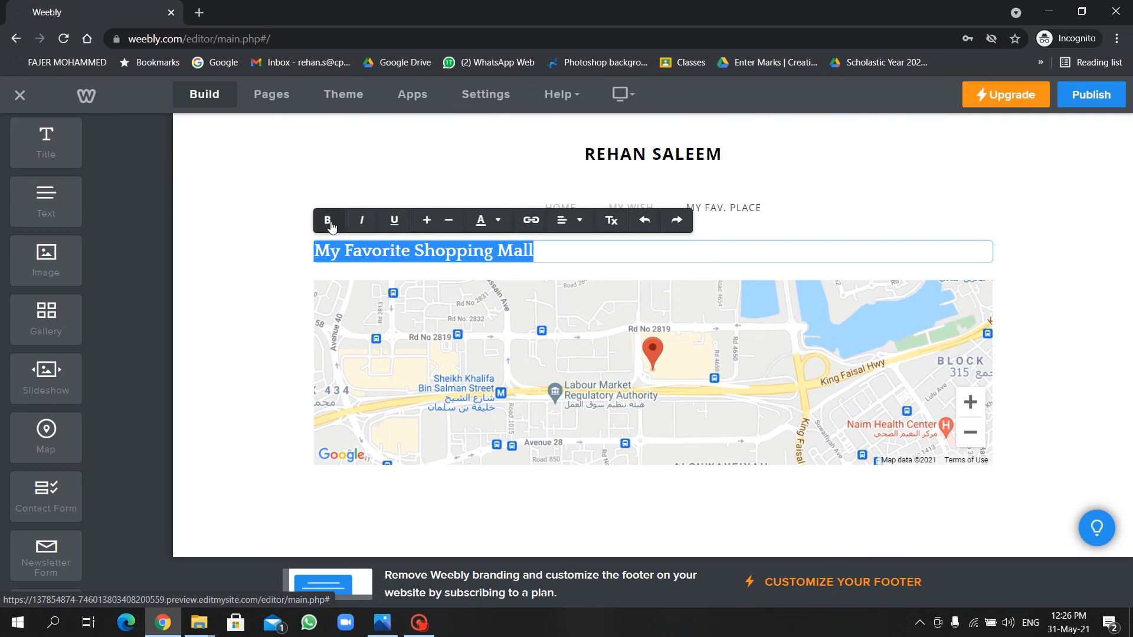
pyautogui.click(362, 220)
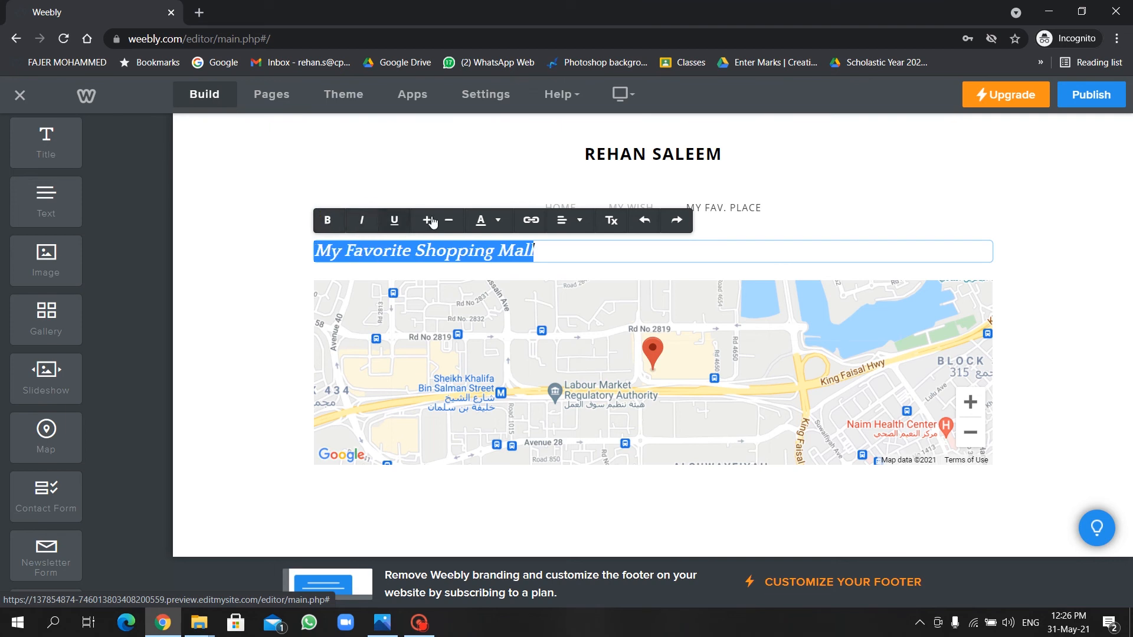
pyautogui.click(501, 223)
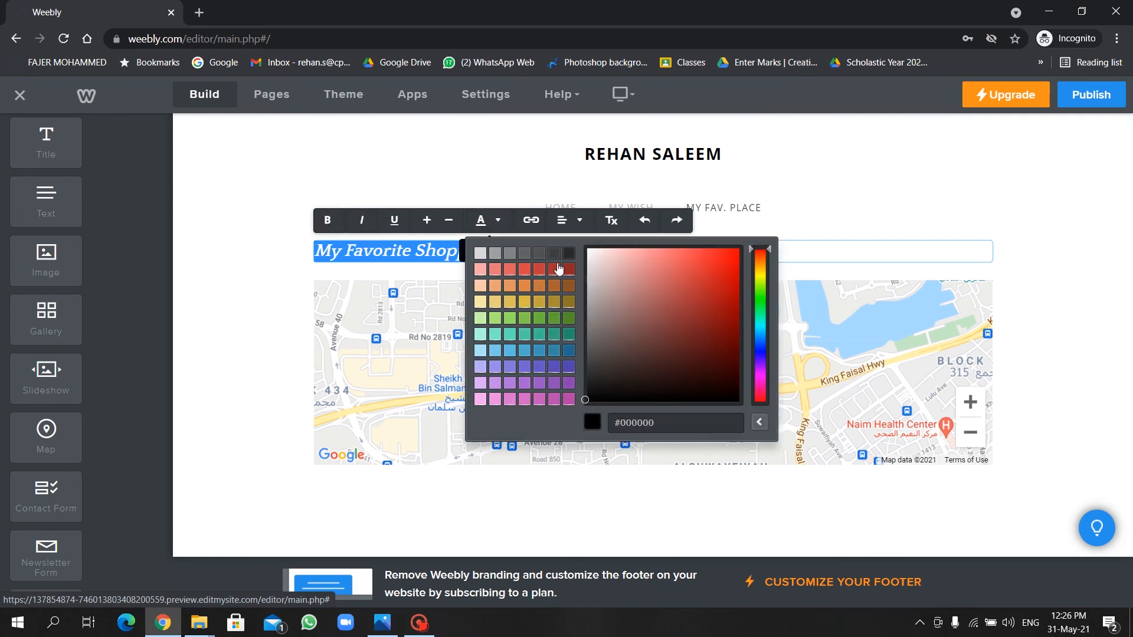
pyautogui.click(567, 322)
# Centre the heading without italics and add a text block below the map.
pyautogui.click(563, 220)
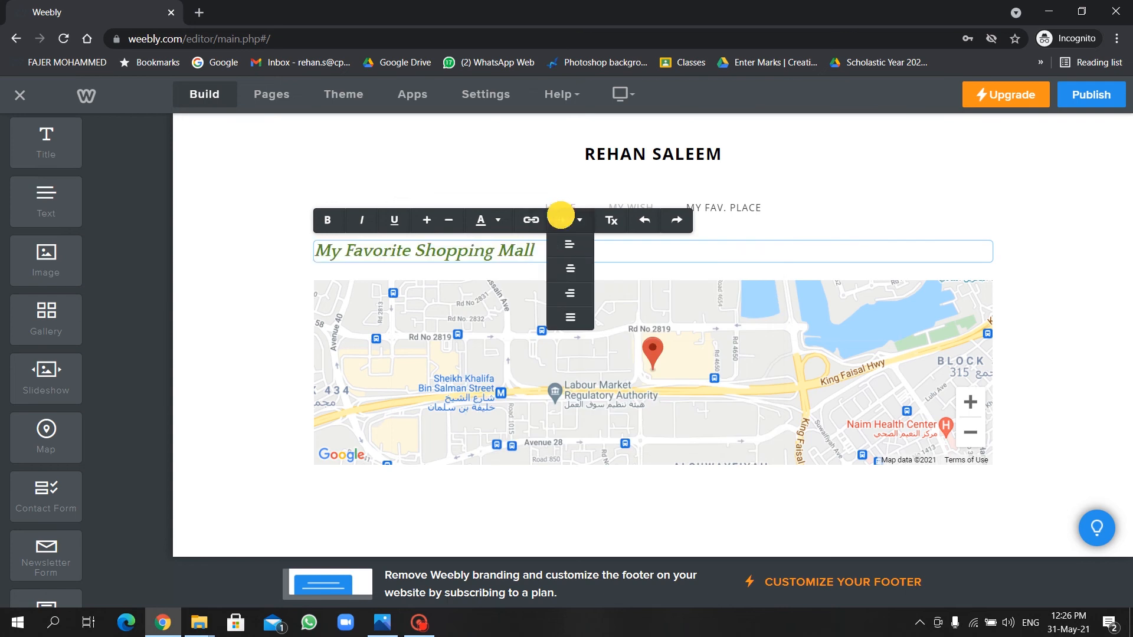
pyautogui.click(568, 272)
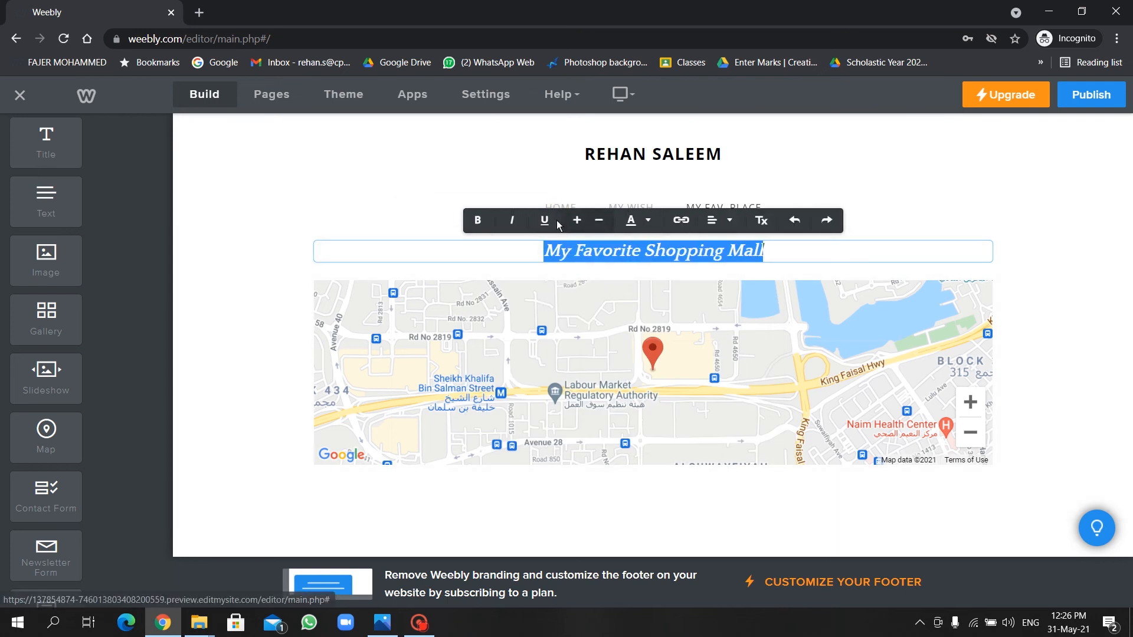
pyautogui.click(514, 220)
pyautogui.click(834, 249)
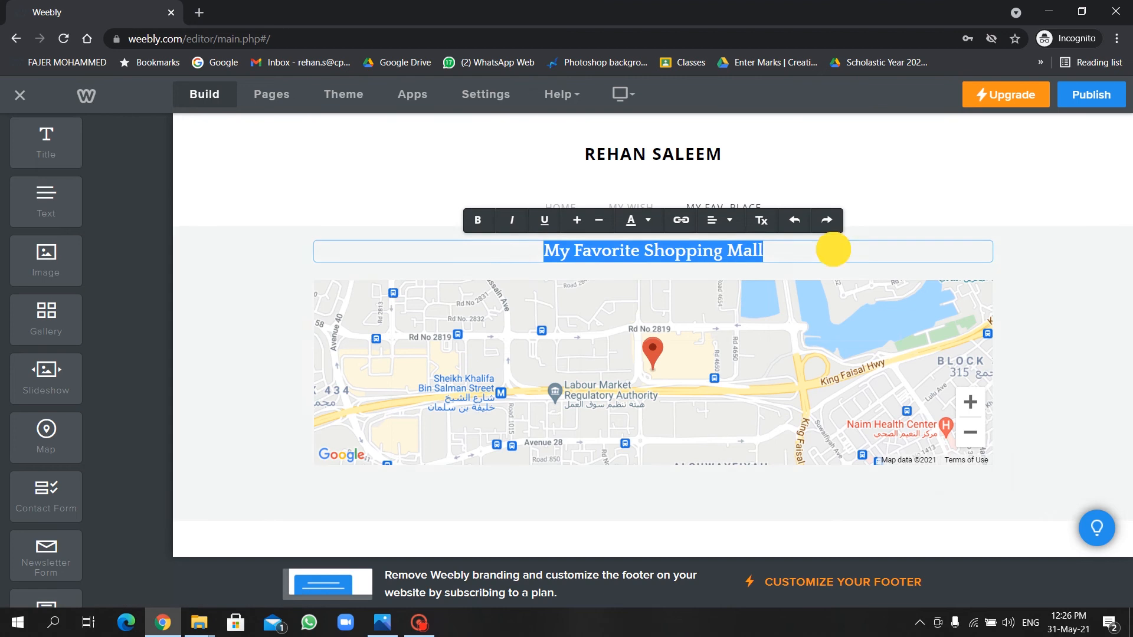
pyautogui.click(1082, 230)
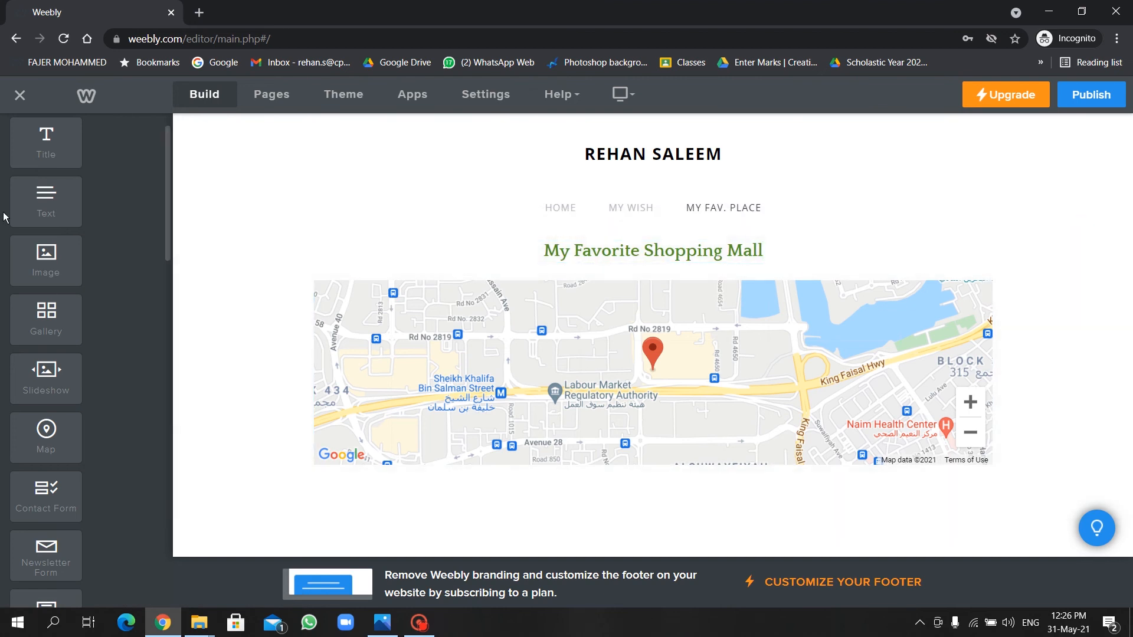
pyautogui.click(34, 200)
pyautogui.moveTo(34, 200); pyautogui.dragTo(366, 491)
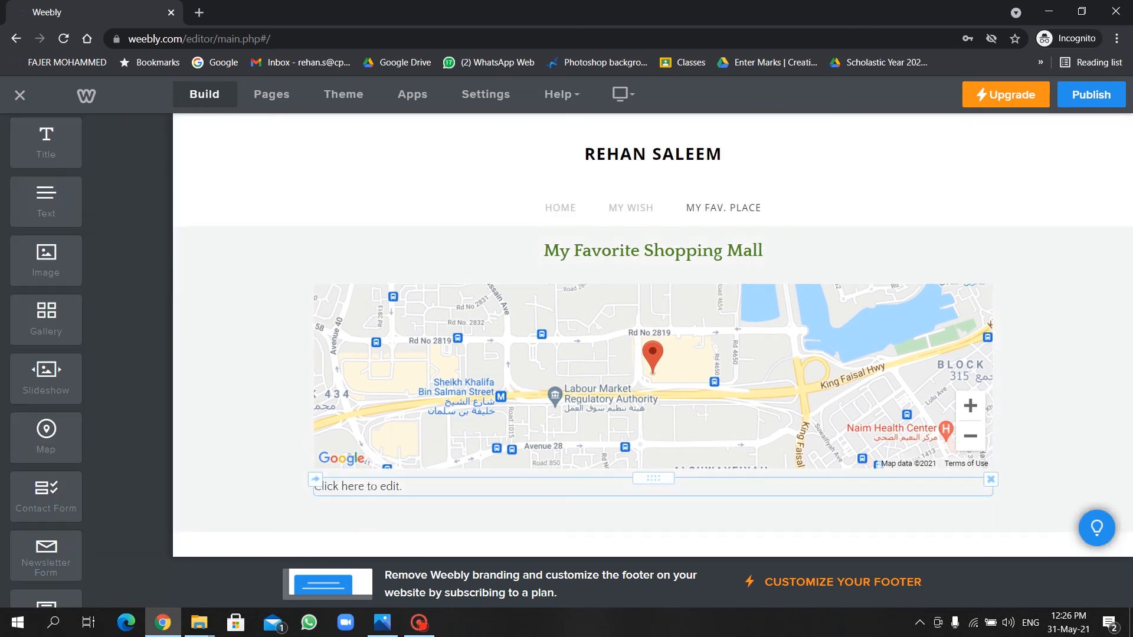
# Write 'This is my favorite Shopping mall in Kingdom Of Bahrain' in the block under the map.
pyautogui.click(369, 490)
pyautogui.write('My')
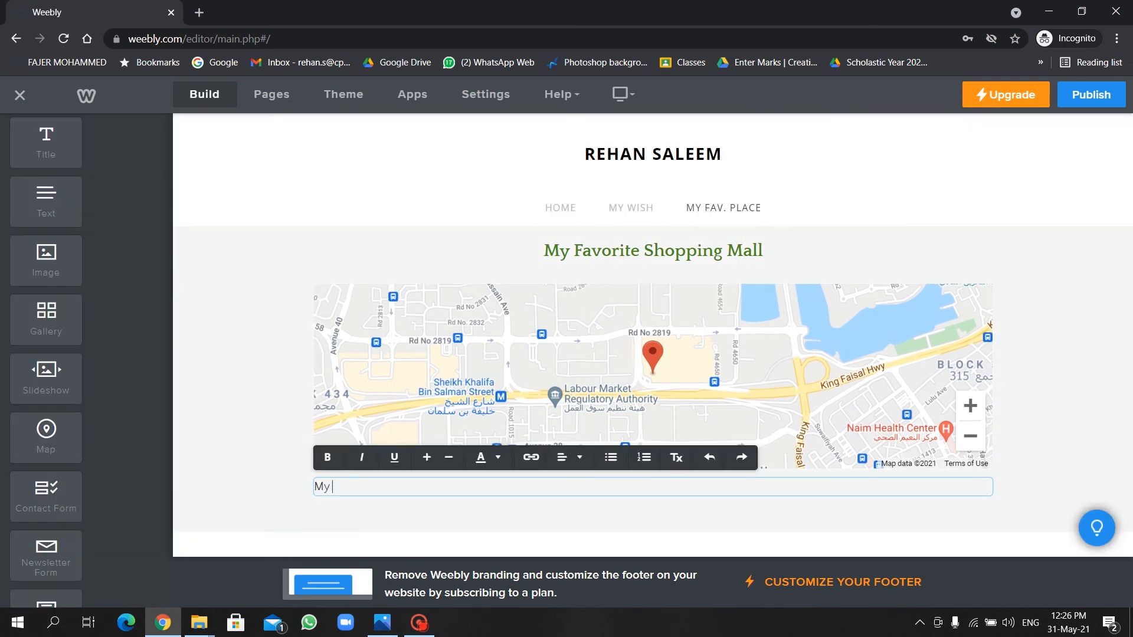
pyautogui.press('BackSpace')
pyautogui.press('BackSpace')
pyautogui.write('This is my favorite Shopping mall in')
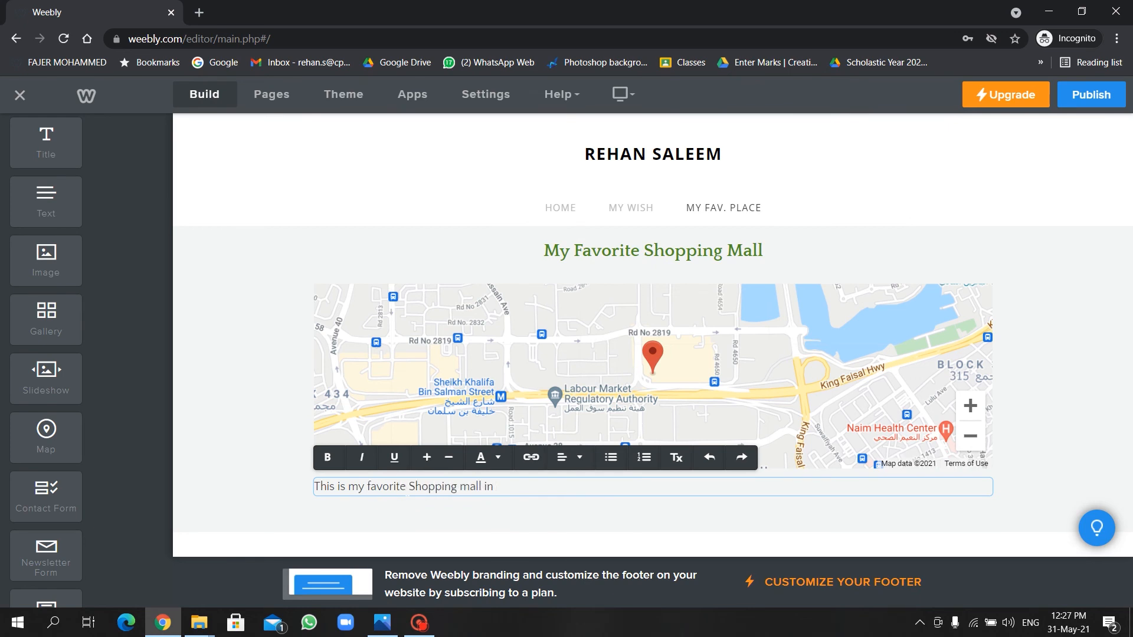
pyautogui.write(' Kingdom Of Bahrain.')
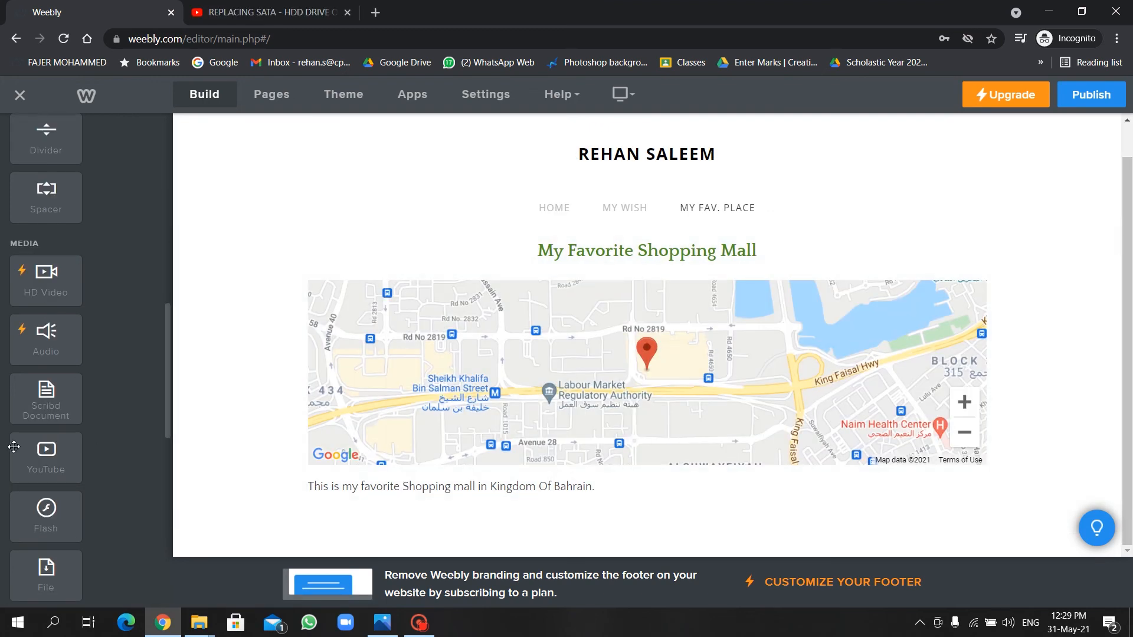
# Place a YouTube video block below the shopping mall sentence.
pyautogui.scroll(10, 19, 248)
pyautogui.scroll(-8, 19, 246)
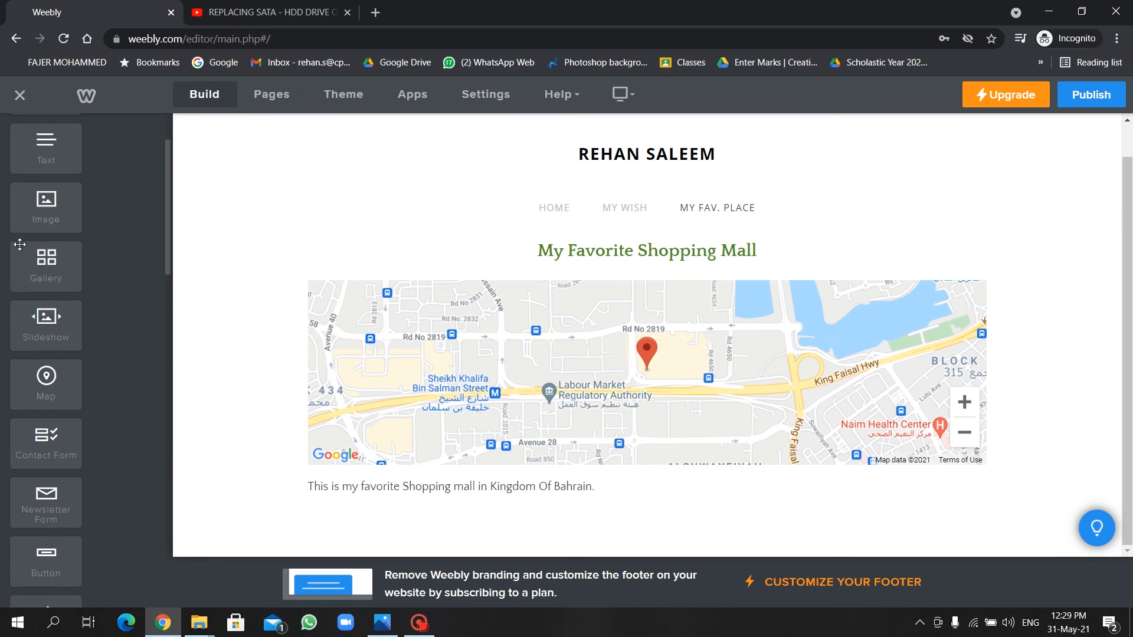
pyautogui.scroll(-4, 19, 245)
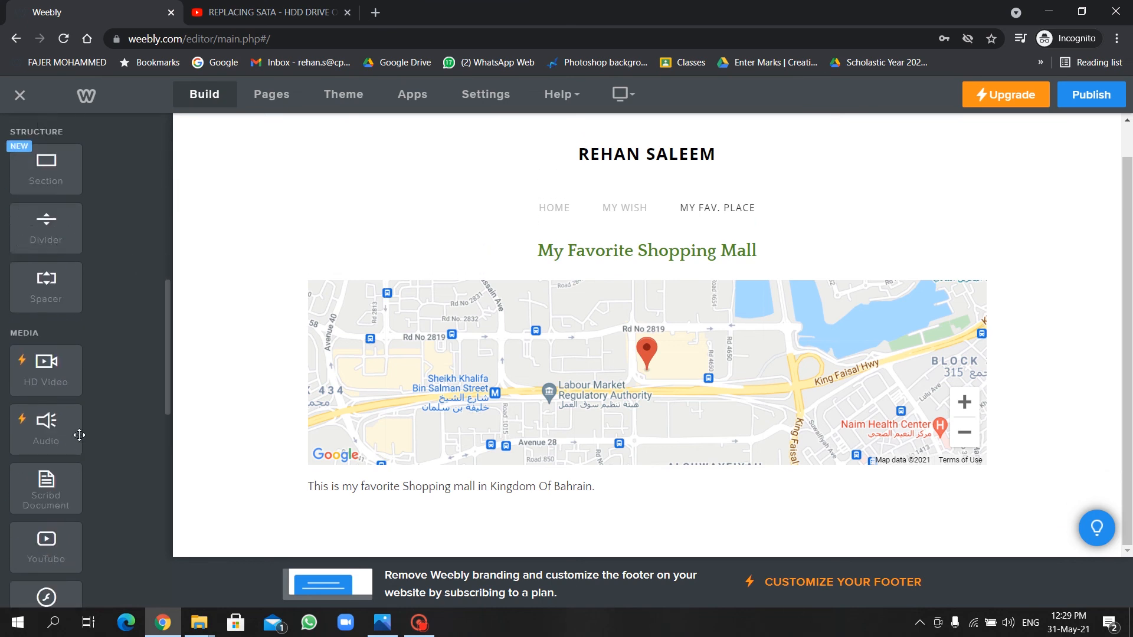
pyautogui.scroll(-2, 79, 436)
pyautogui.moveTo(59, 465); pyautogui.dragTo(607, 513)
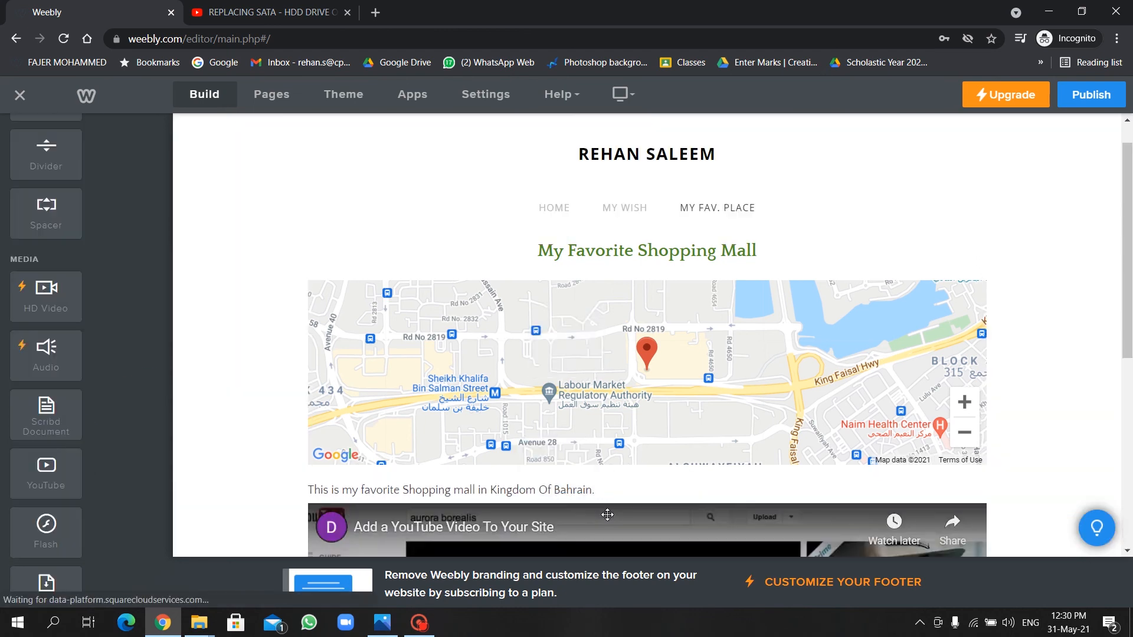
pyautogui.scroll(1, 538, 424)
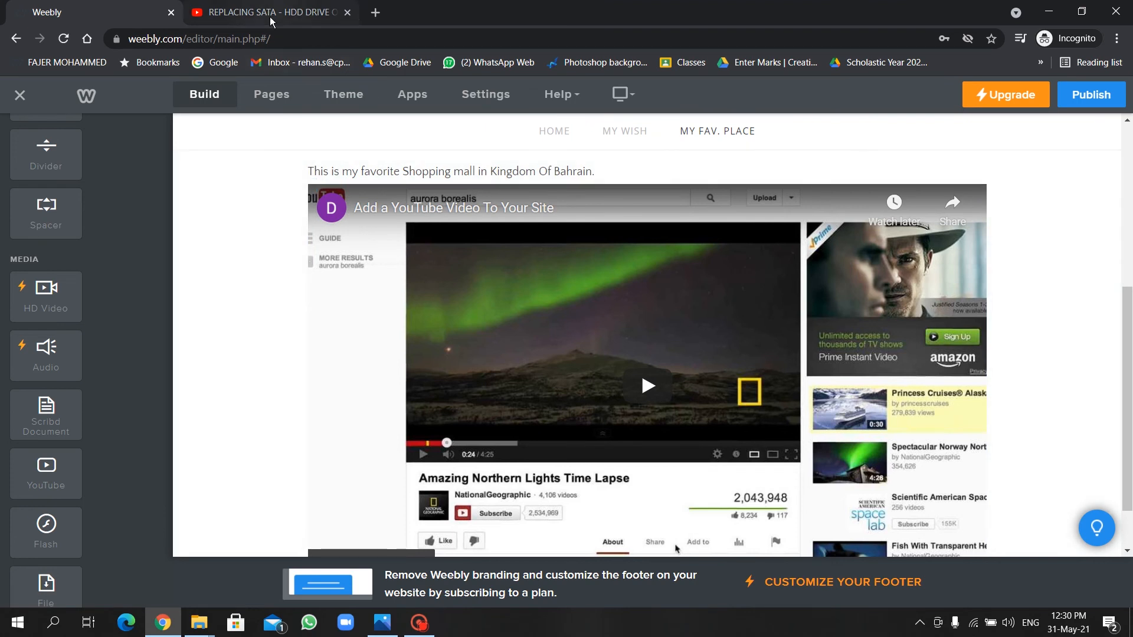
pyautogui.click(271, 17)
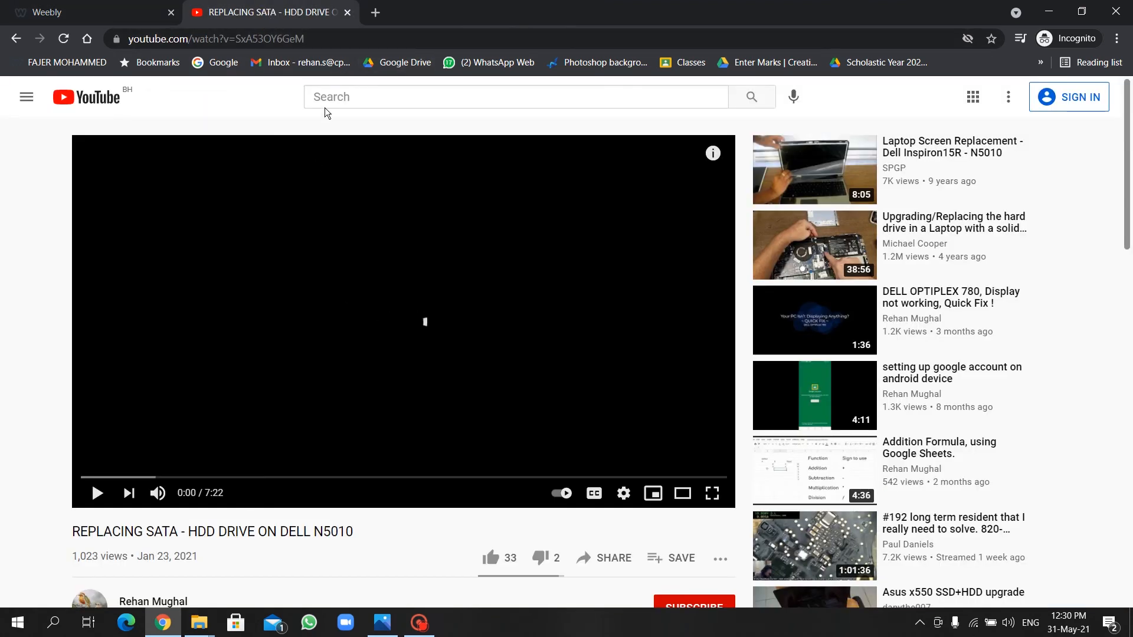
# Copy the web address of the 'REPLACING SATA - HDD DRIVE ON DELL N5010' YouTube video.
pyautogui.click(303, 270)
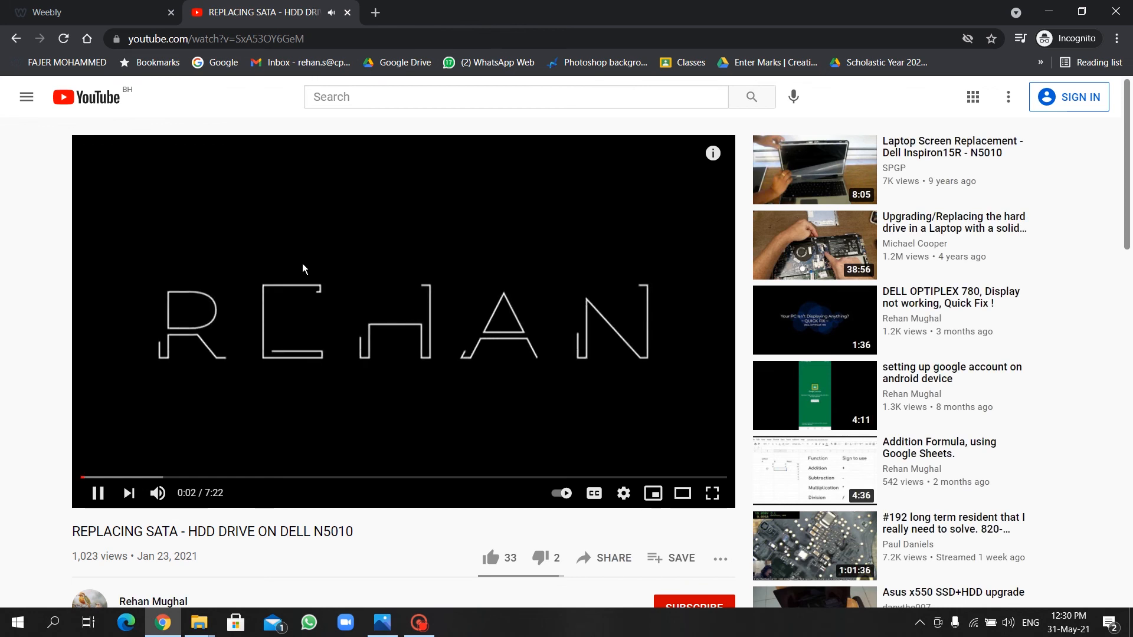
pyautogui.click(304, 265)
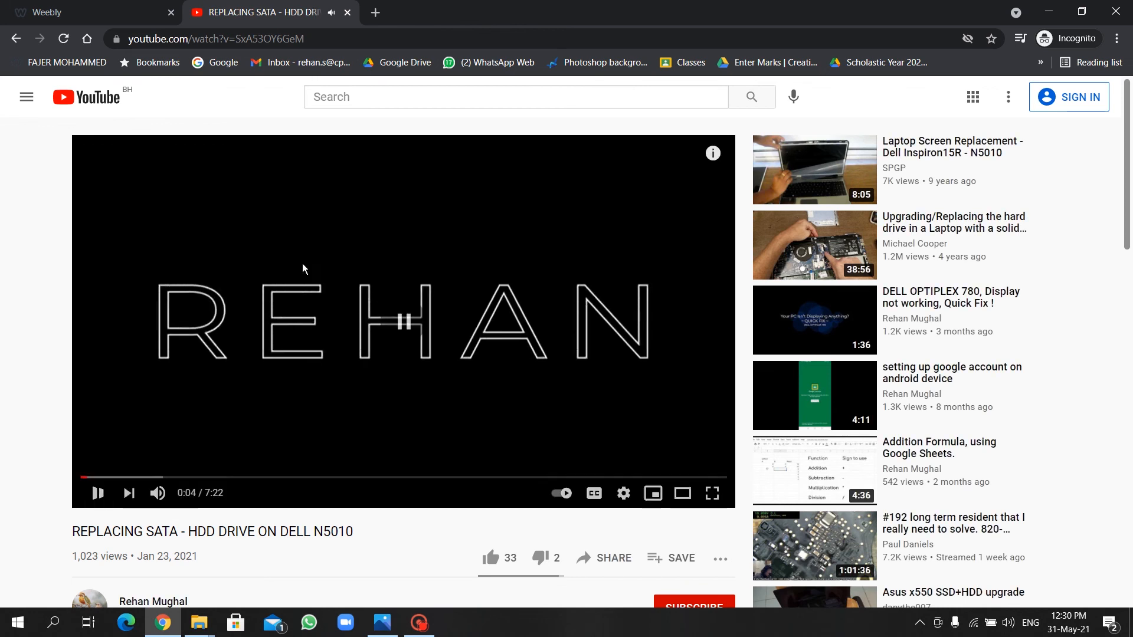
pyautogui.click(231, 39)
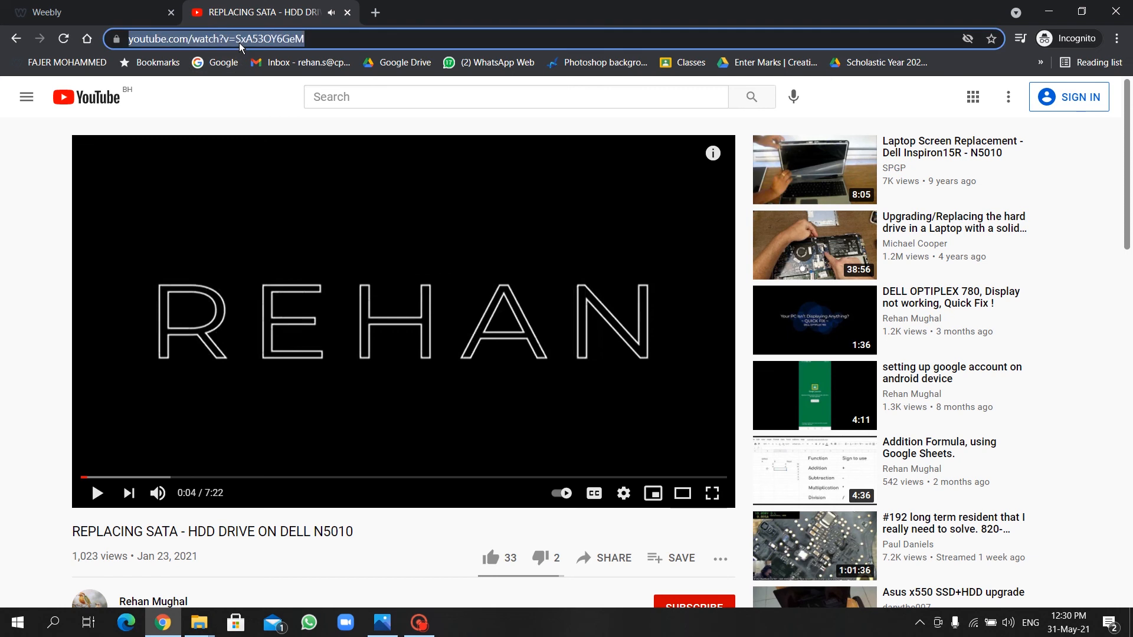
pyautogui.rightClick(236, 40)
pyautogui.click(296, 123)
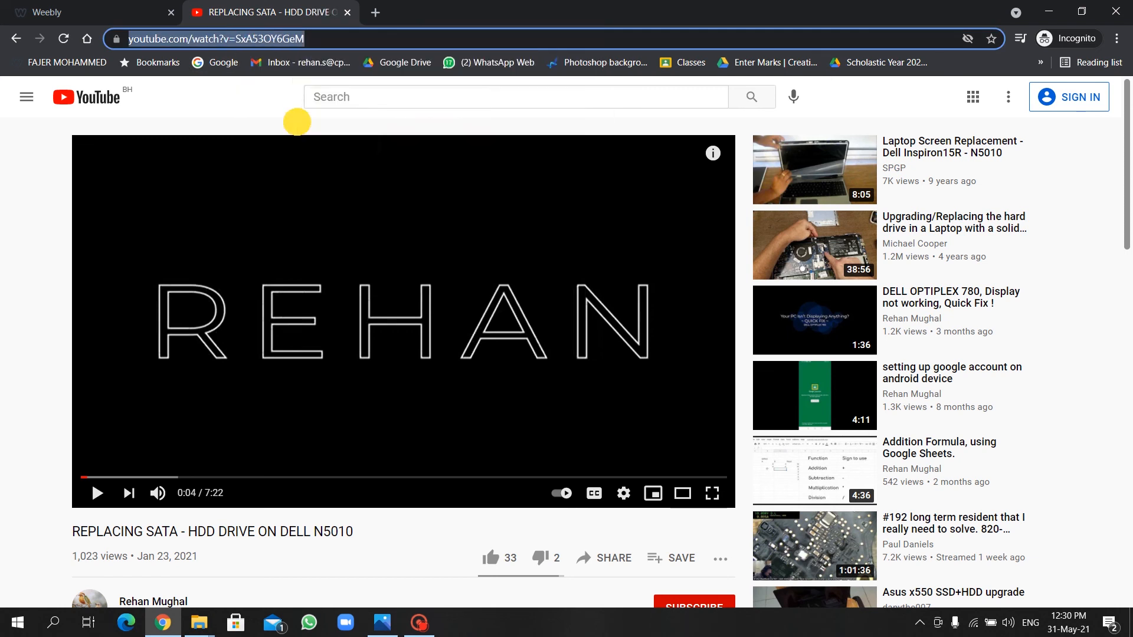
pyautogui.hotkey('ctrl', 'Tab')
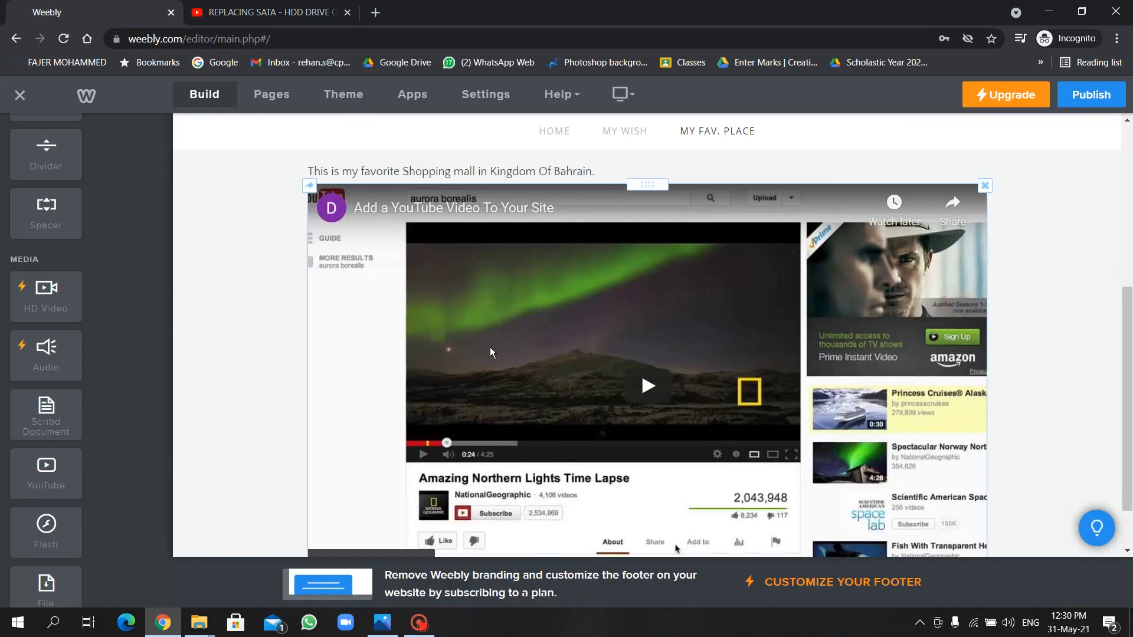
# Paste the copied link into the YouTube block so it plays the REPLACING SATA video.
pyautogui.click(570, 279)
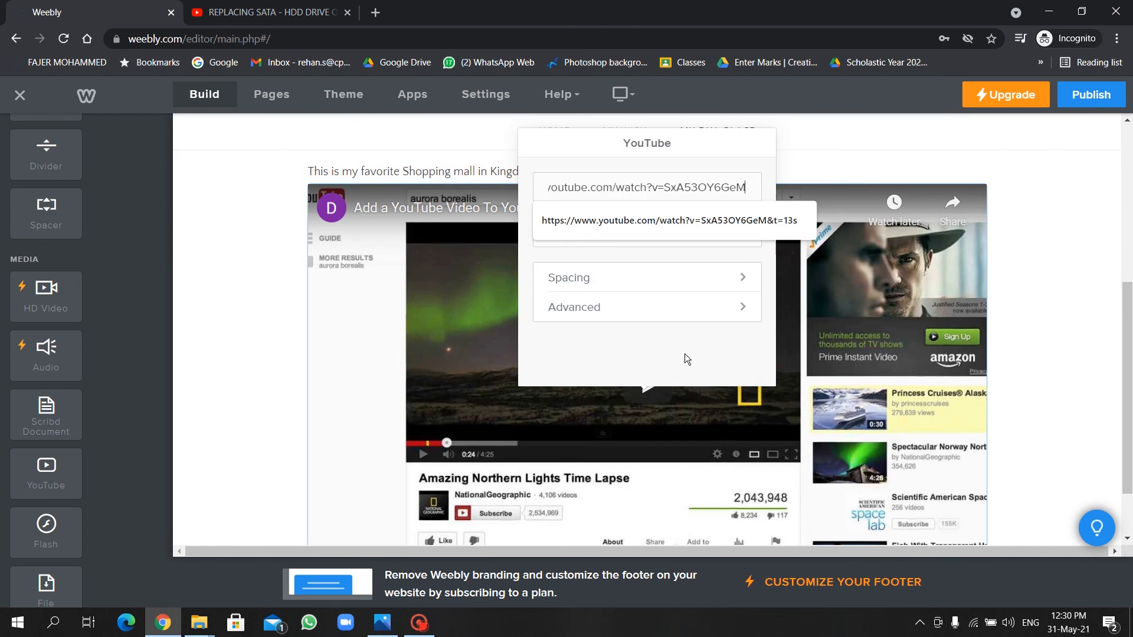
pyautogui.click(221, 313)
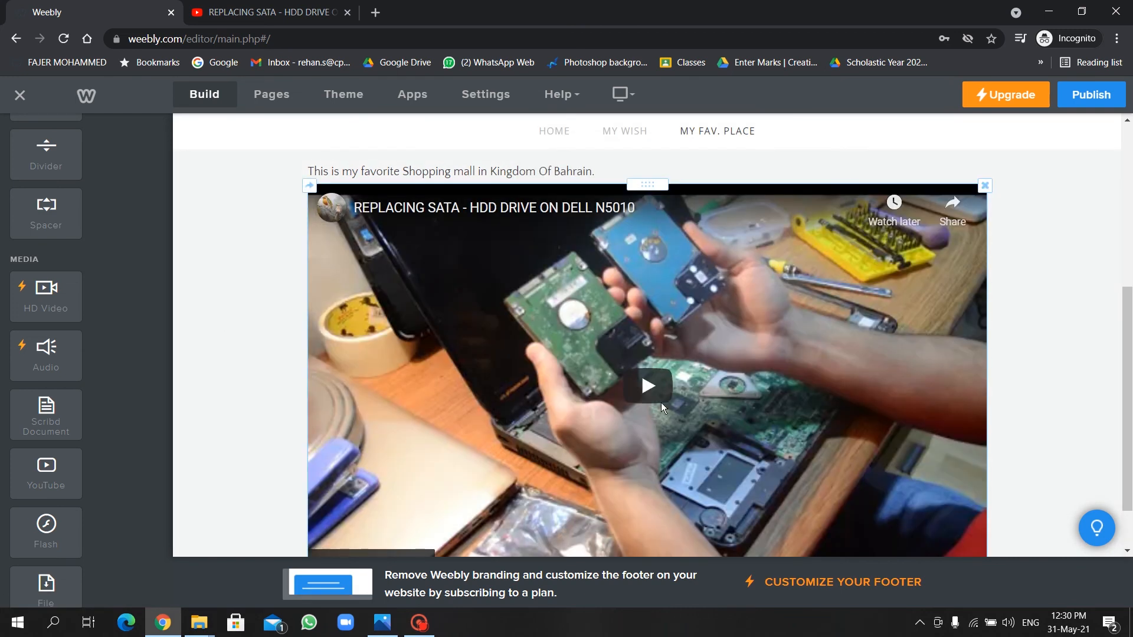
pyautogui.scroll(-2, 662, 402)
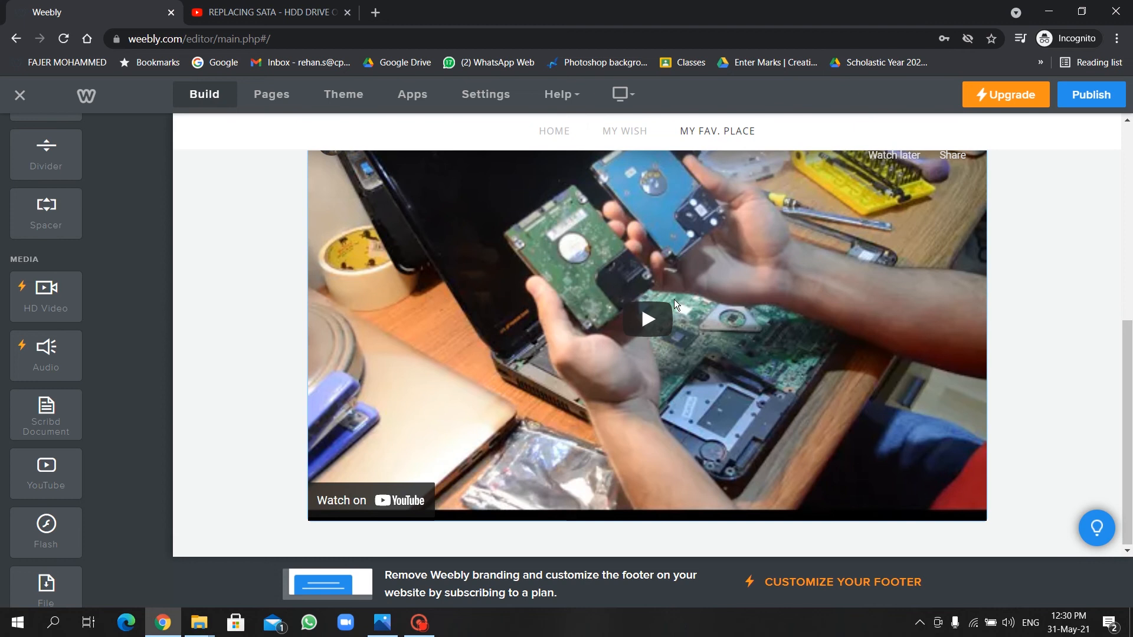
pyautogui.scroll(1, 663, 306)
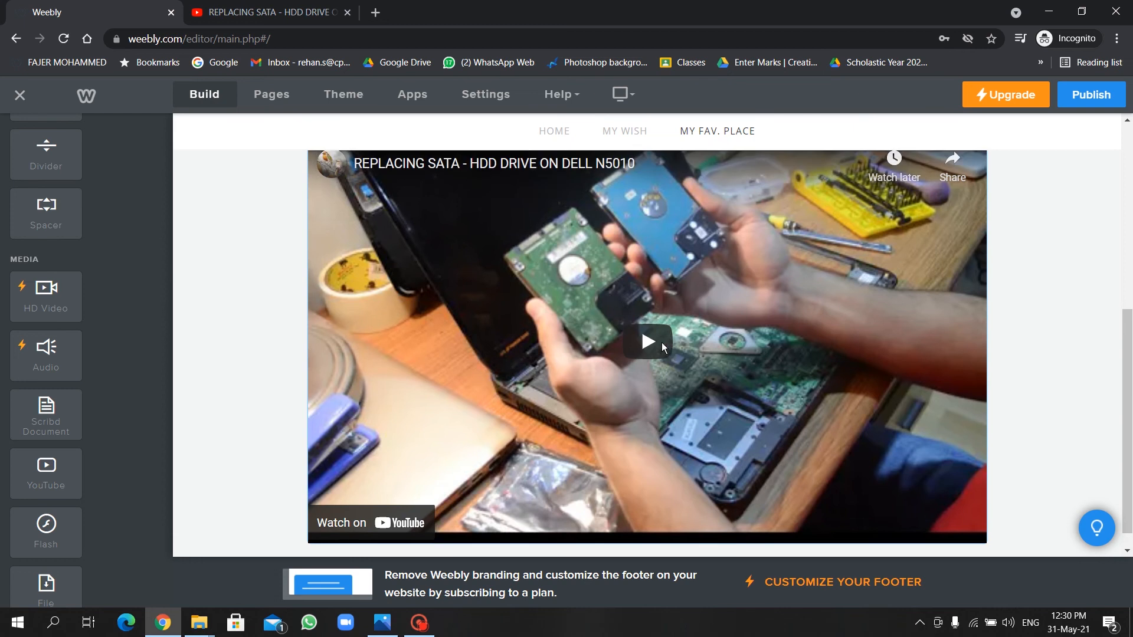
pyautogui.scroll(-5, 84, 495)
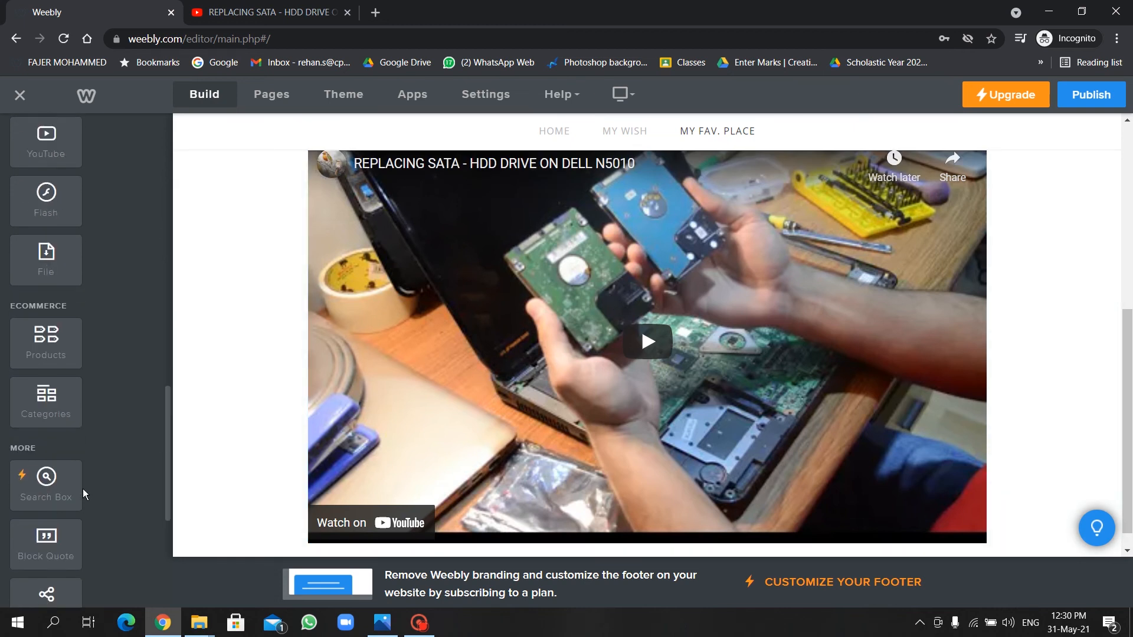
pyautogui.scroll(-3, 83, 493)
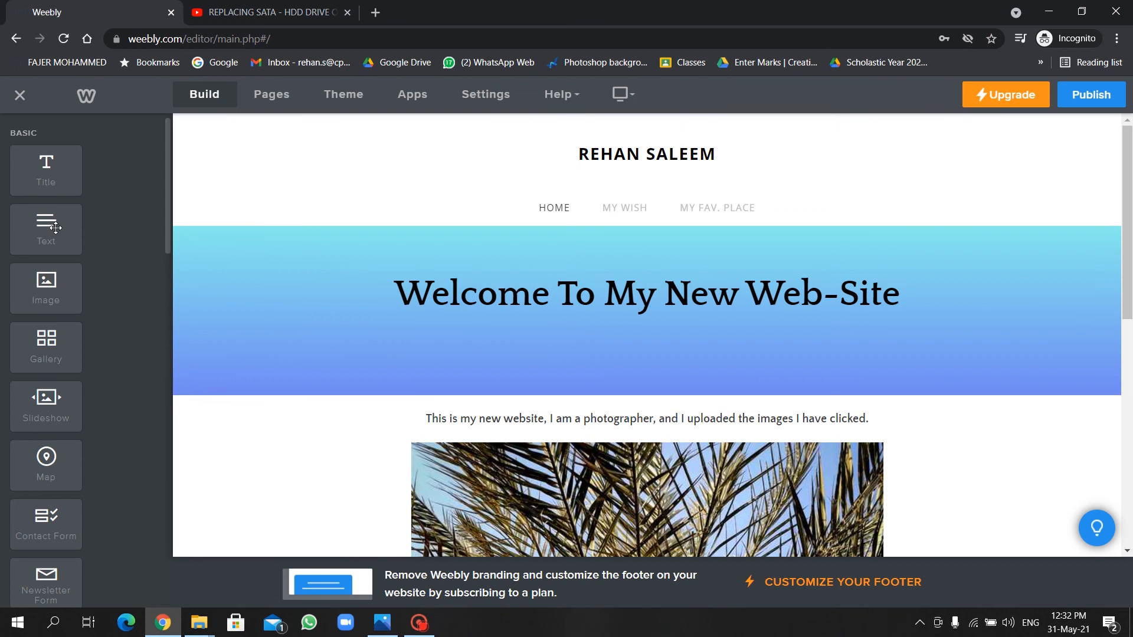
# Add a centred, bold text line on Home reading the search engine sentence.
pyautogui.moveTo(55, 227); pyautogui.dragTo(324, 406)
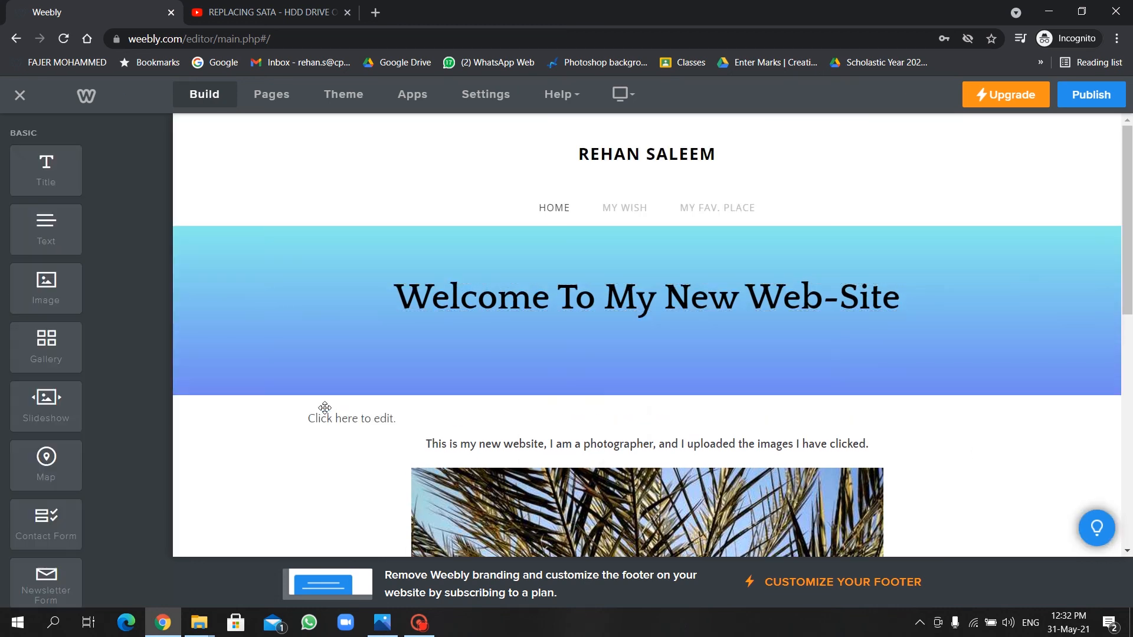
pyautogui.click(325, 411)
pyautogui.hotkey('ctrl', 'v')
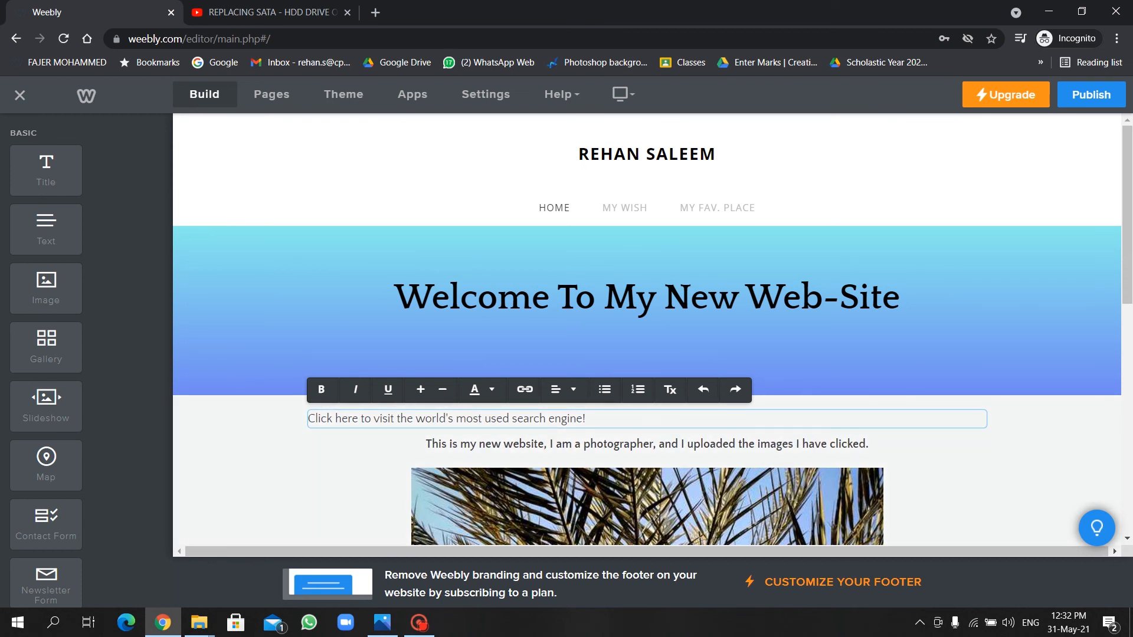
pyautogui.hotkey('ctrl', 'a')
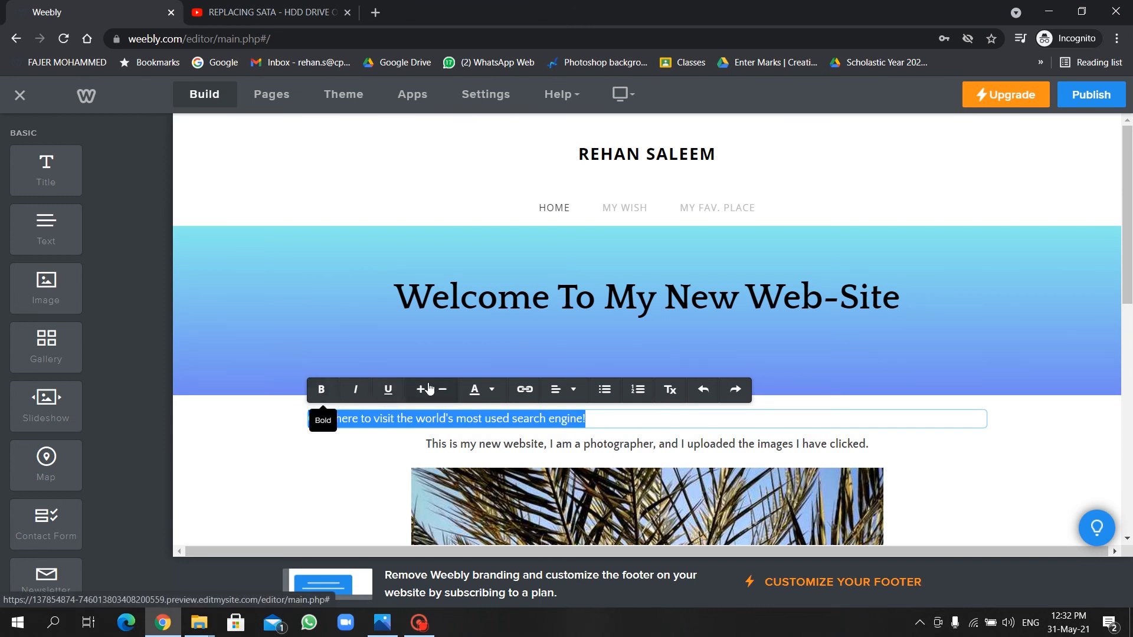
pyautogui.click(558, 390)
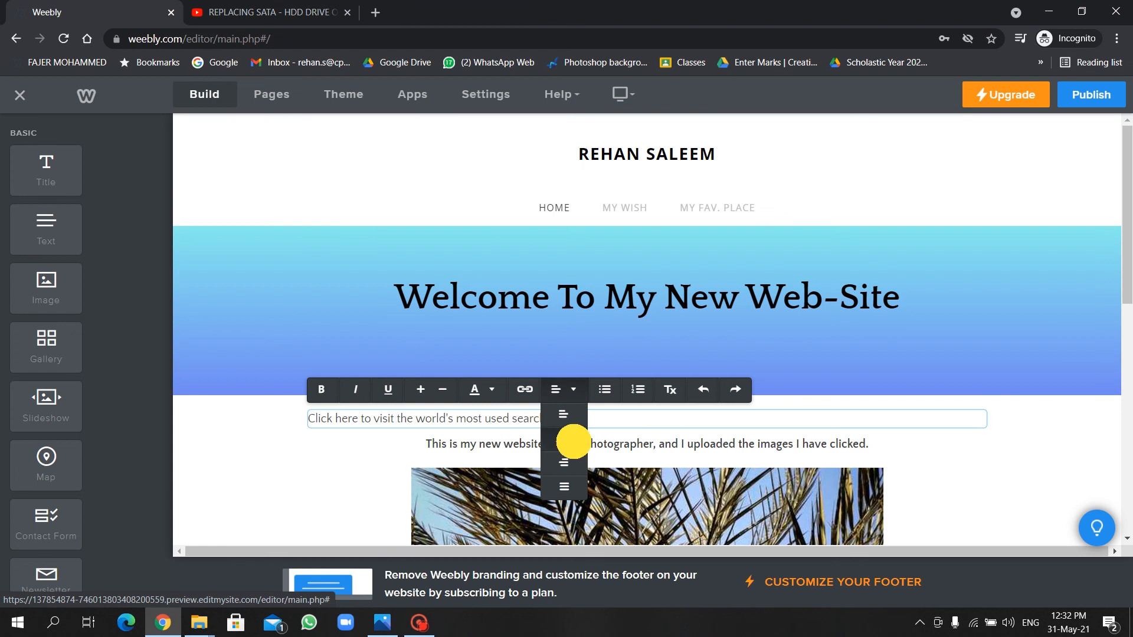
pyautogui.click(566, 436)
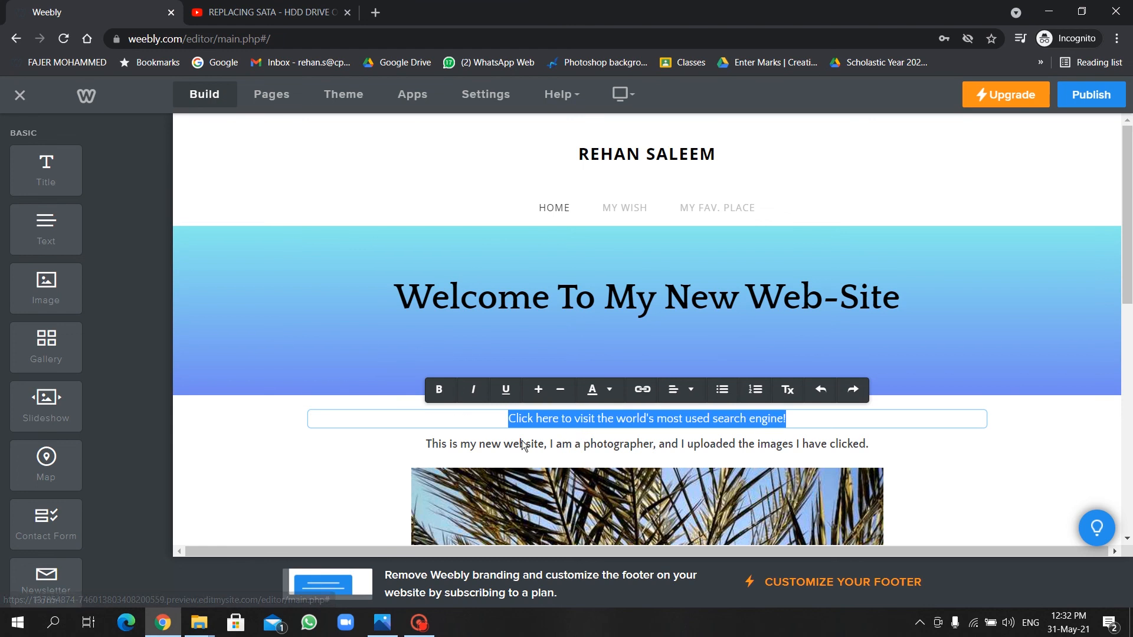
pyautogui.click(442, 393)
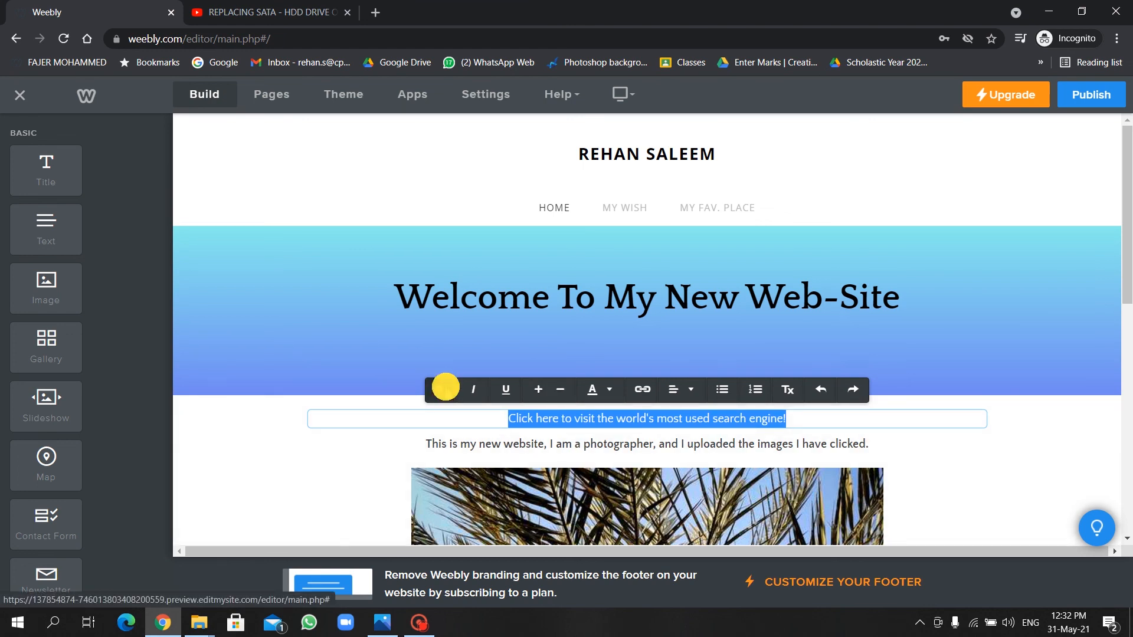
# Enlarge the search engine line's text size and select the words 'Click here'.
pyautogui.click(601, 392)
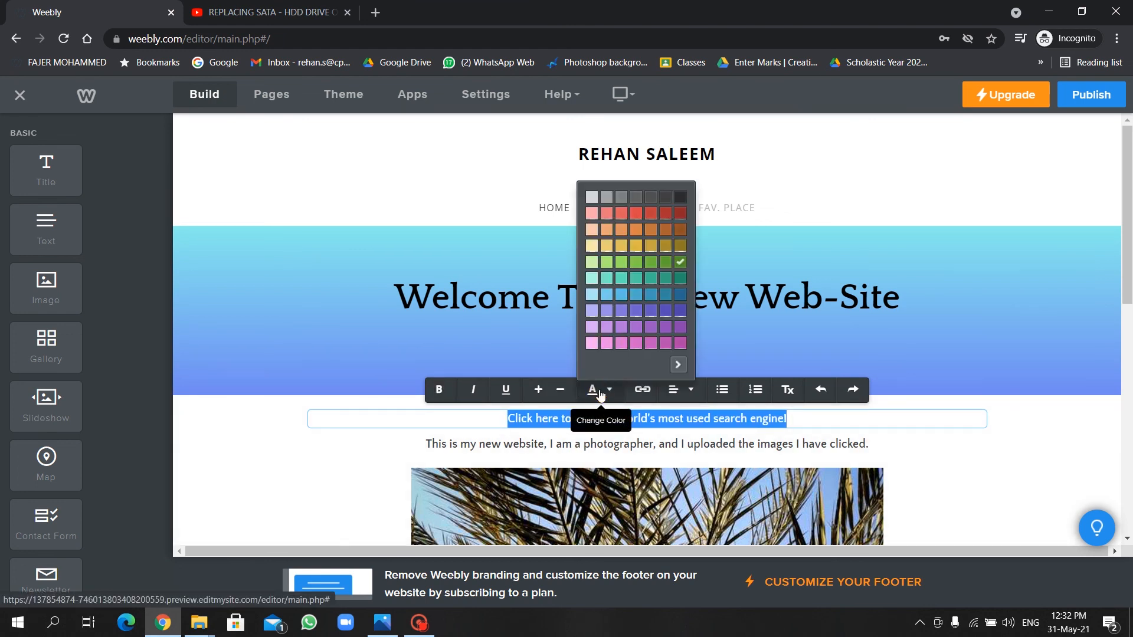
pyautogui.click(538, 389)
pyautogui.click(538, 390)
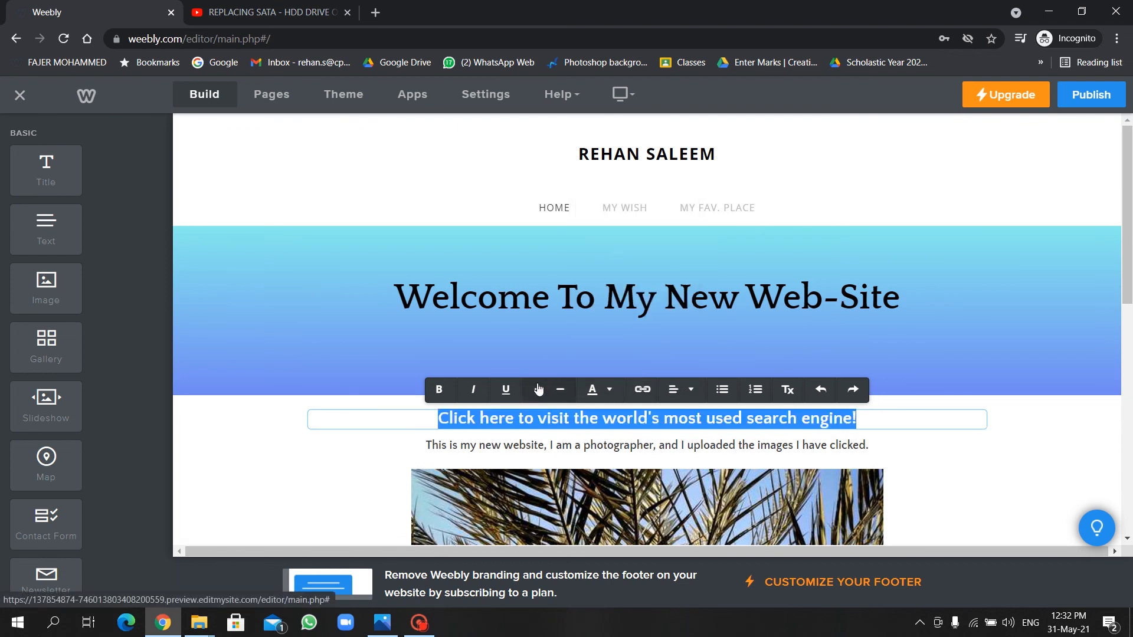
pyautogui.click(537, 387)
pyautogui.click(465, 415)
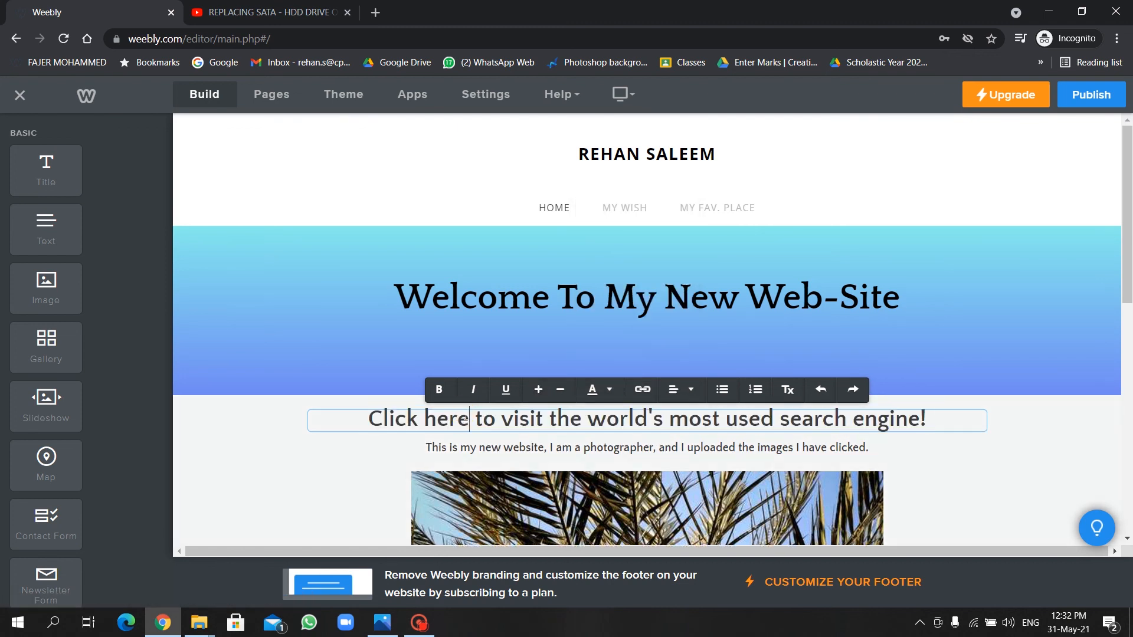
pyautogui.moveTo(469, 420); pyautogui.dragTo(355, 421)
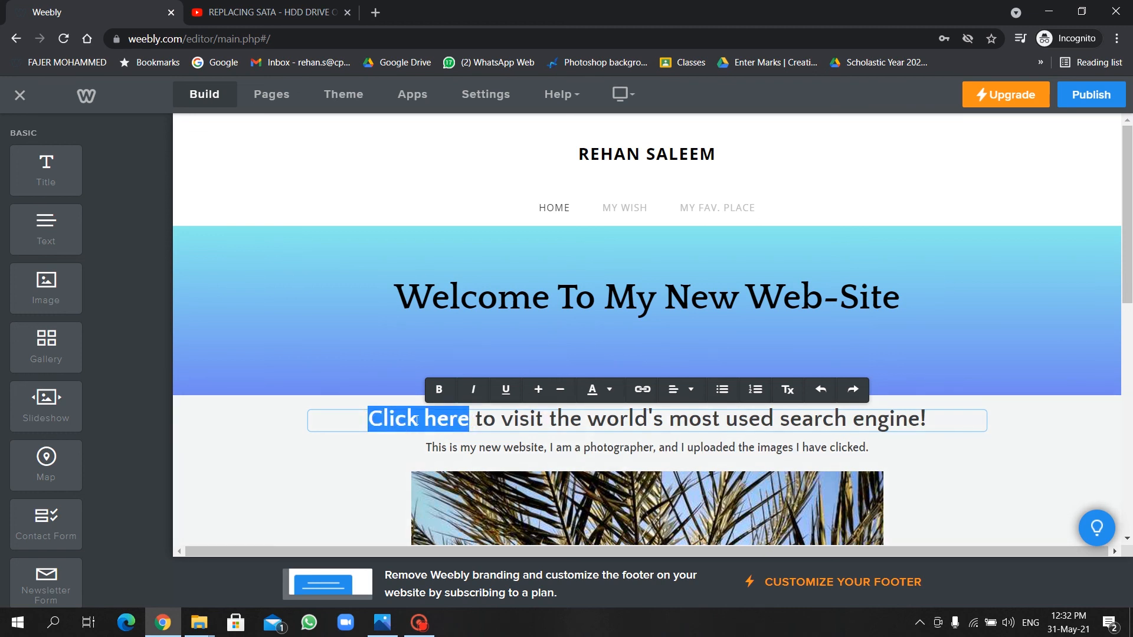
pyautogui.click(642, 393)
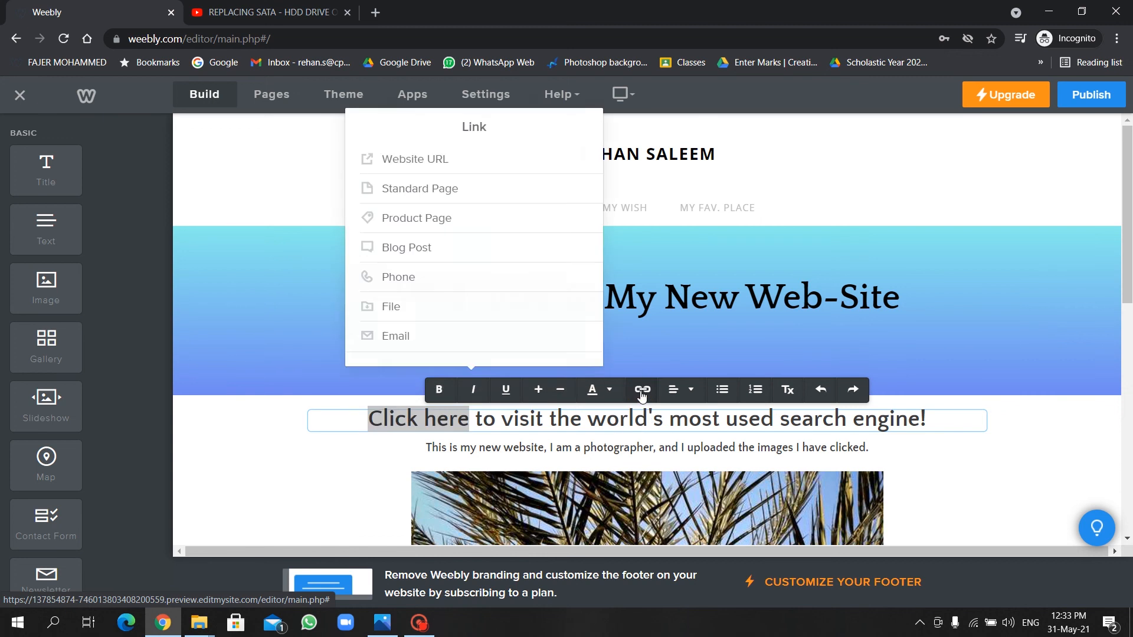
pyautogui.click(461, 161)
pyautogui.click(454, 215)
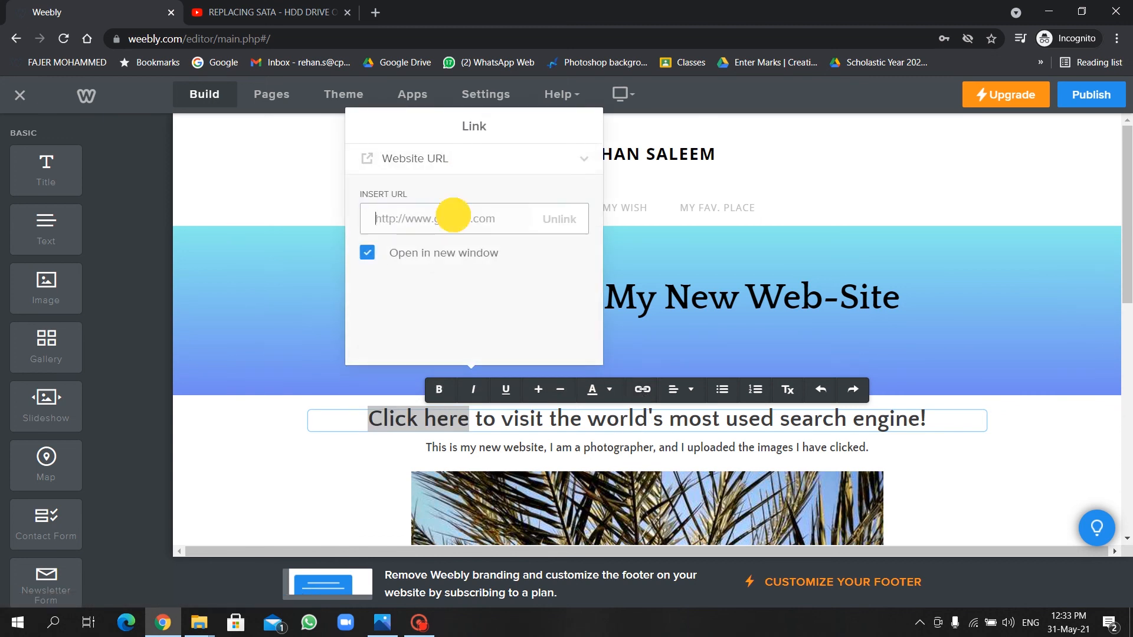
pyautogui.write('www.google.com')
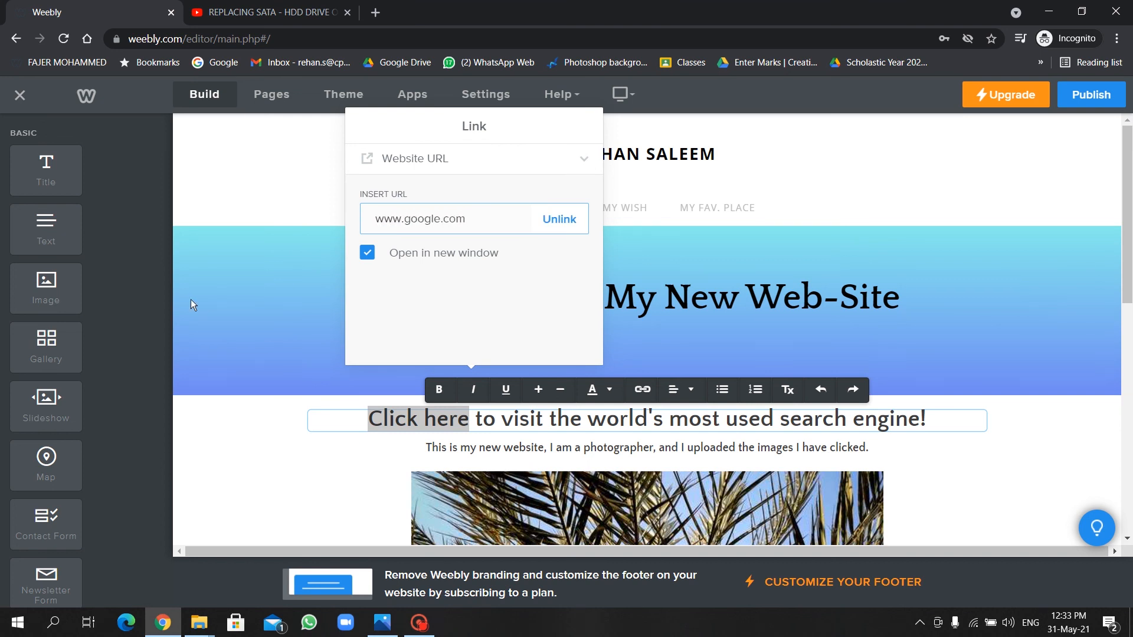
pyautogui.click(206, 303)
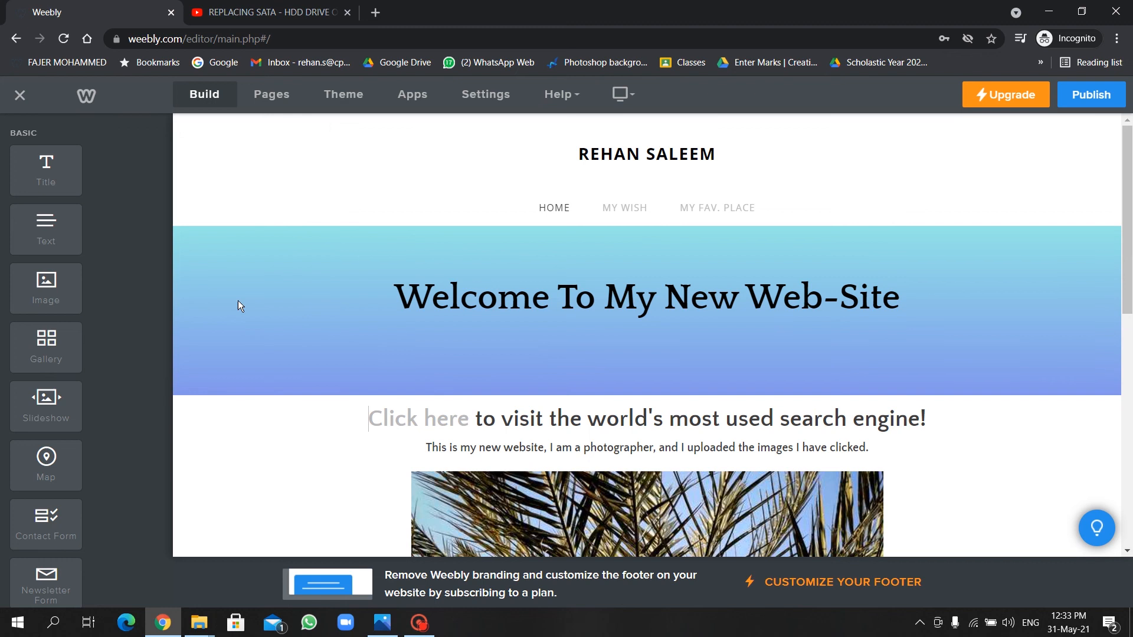
# Colour the words 'Click here' blue.
pyautogui.click(466, 418)
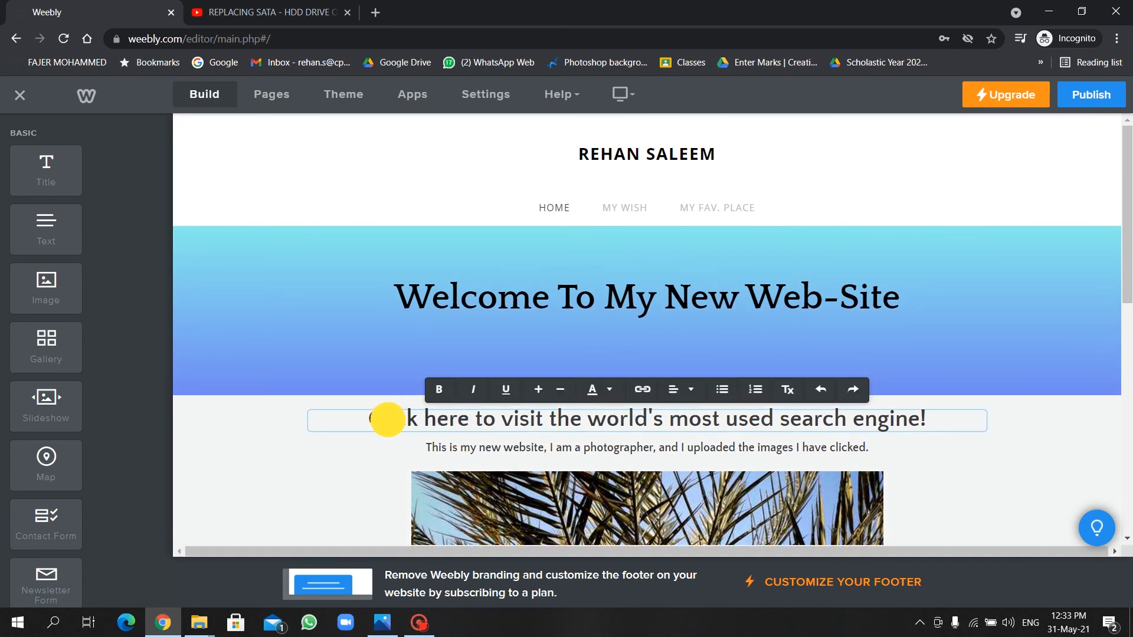
pyautogui.moveTo(357, 417); pyautogui.dragTo(469, 423)
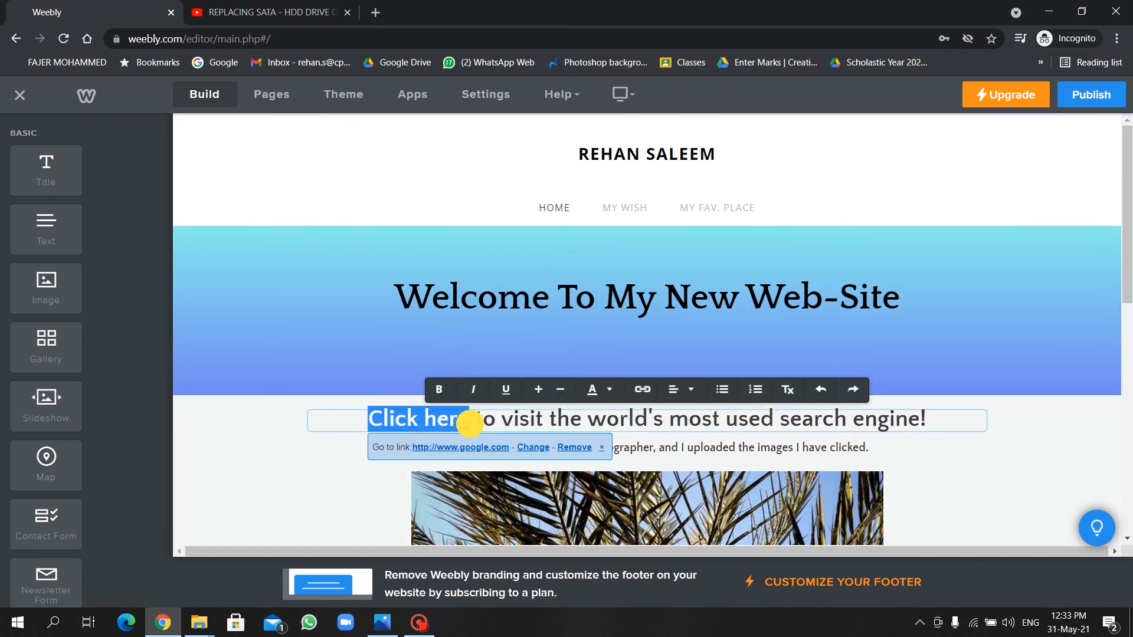
pyautogui.click(602, 391)
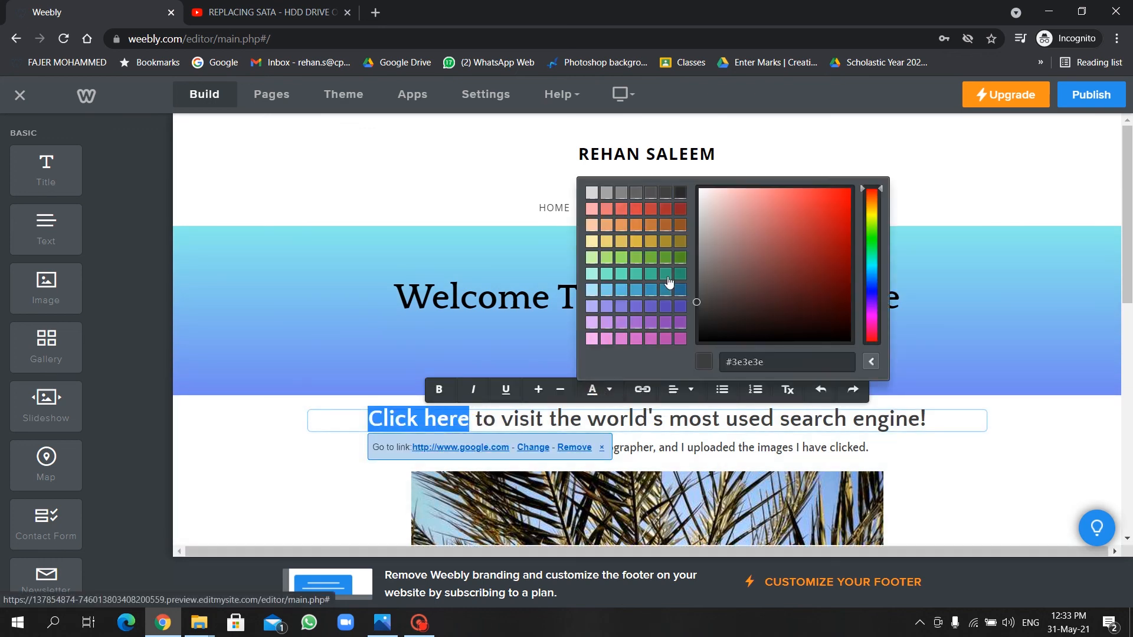
pyautogui.click(677, 290)
pyautogui.click(942, 455)
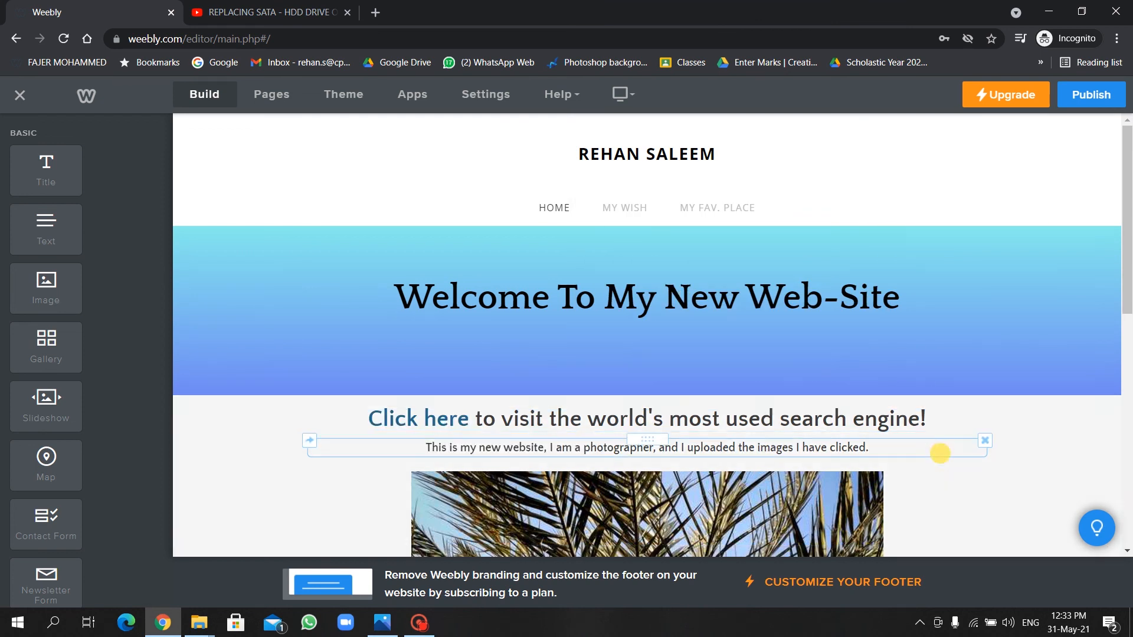
# Review the Home page and the My Wish gallery page in the editor.
pyautogui.scroll(-6, 917, 394)
pyautogui.scroll(7, 917, 395)
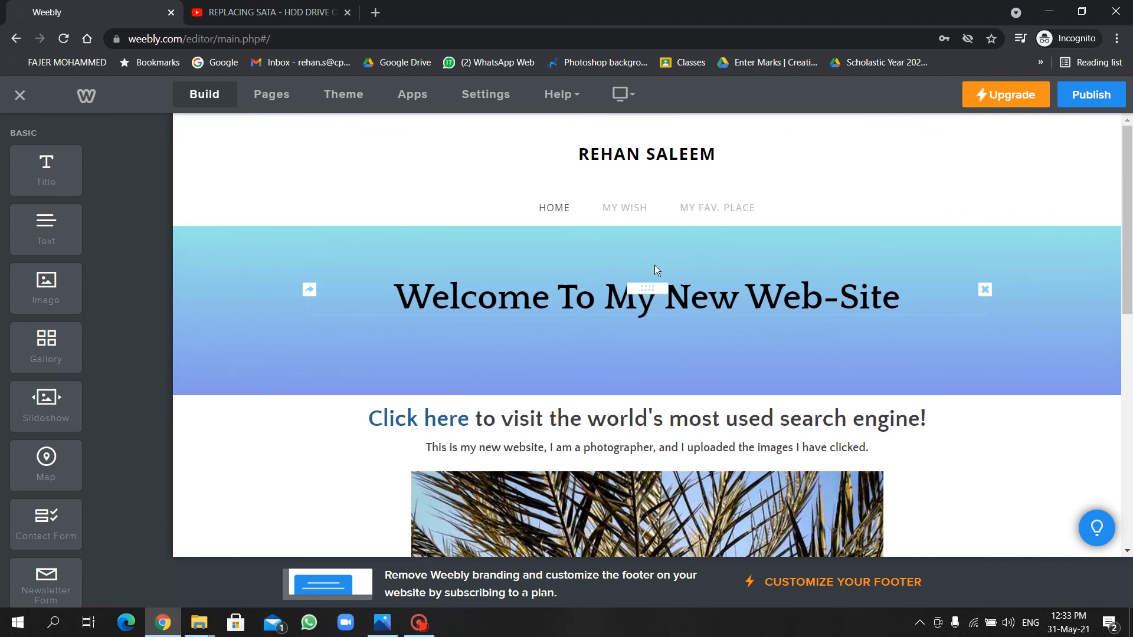
pyautogui.click(615, 206)
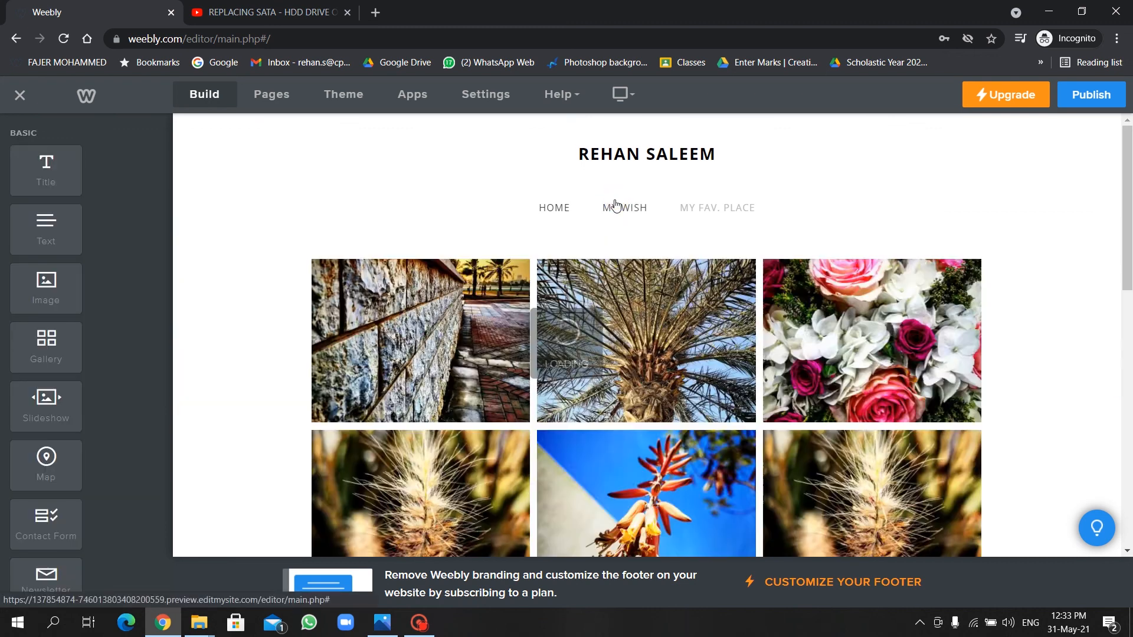
pyautogui.scroll(-5, 777, 395)
pyautogui.scroll(-3, 777, 395)
pyautogui.scroll(15, 776, 395)
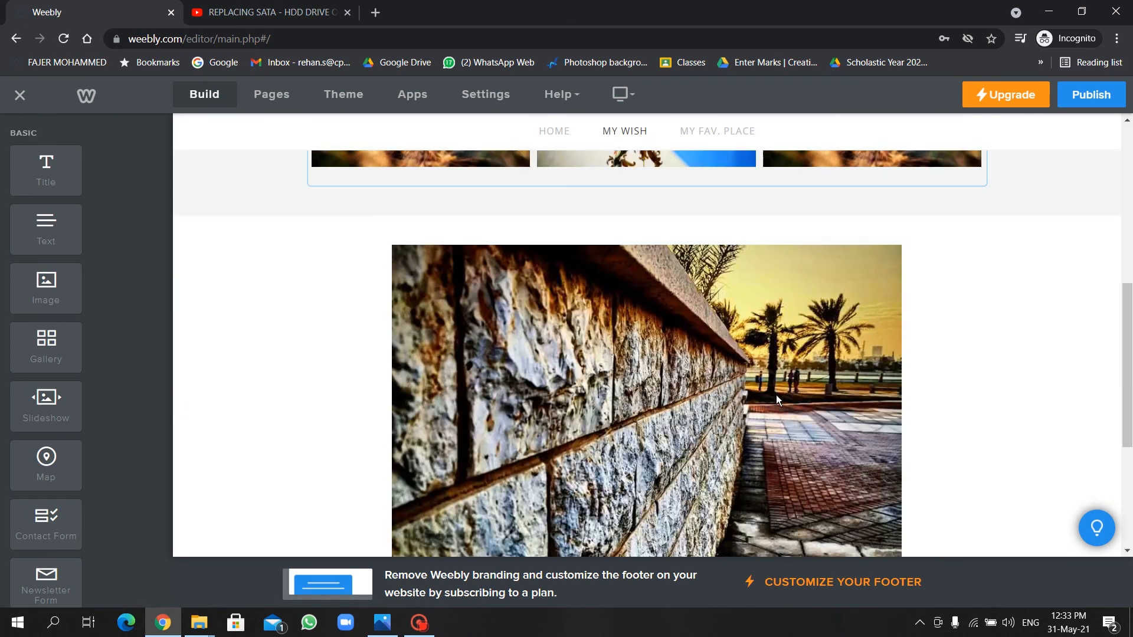
# Check the My Fav. Place page, return to Home, and publish the website.
pyautogui.click(732, 206)
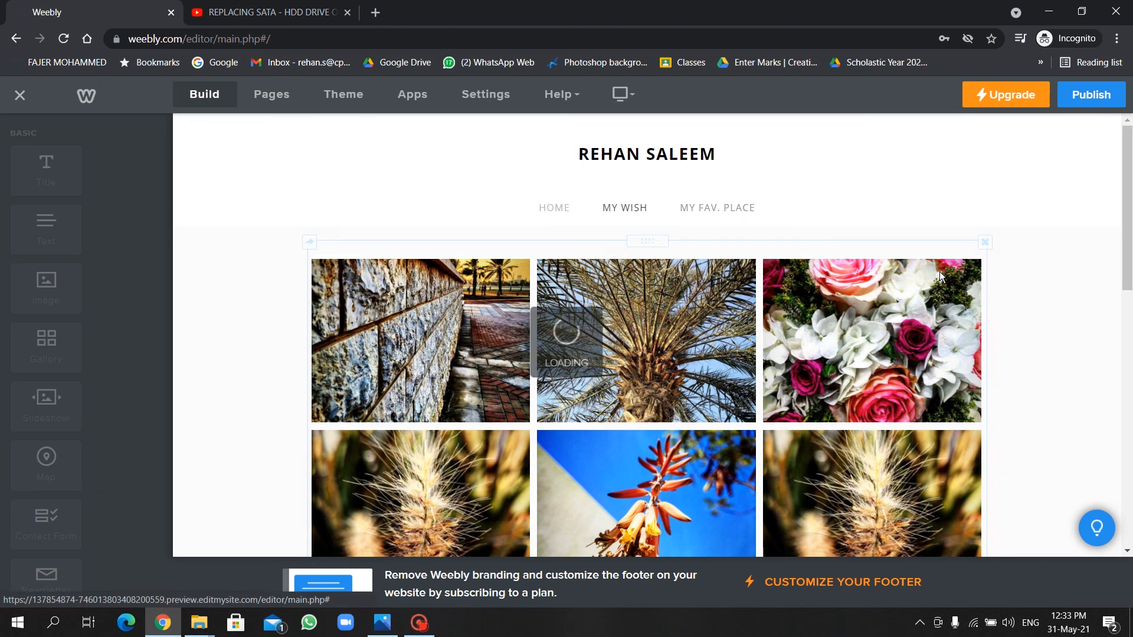
pyautogui.scroll(-5, 980, 381)
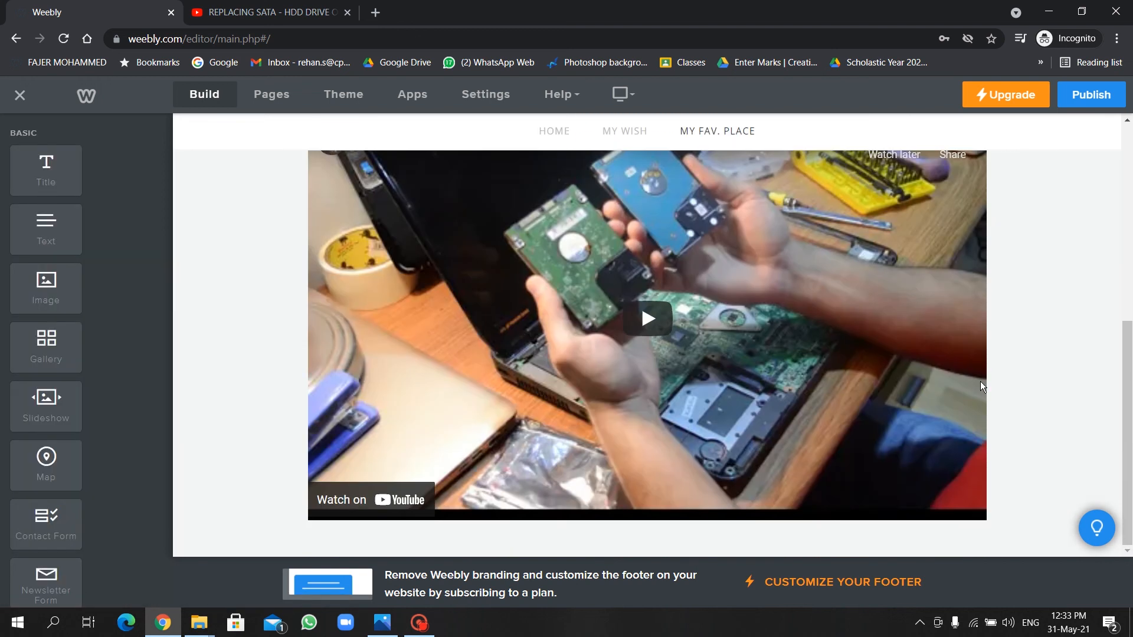
pyautogui.scroll(5, 979, 381)
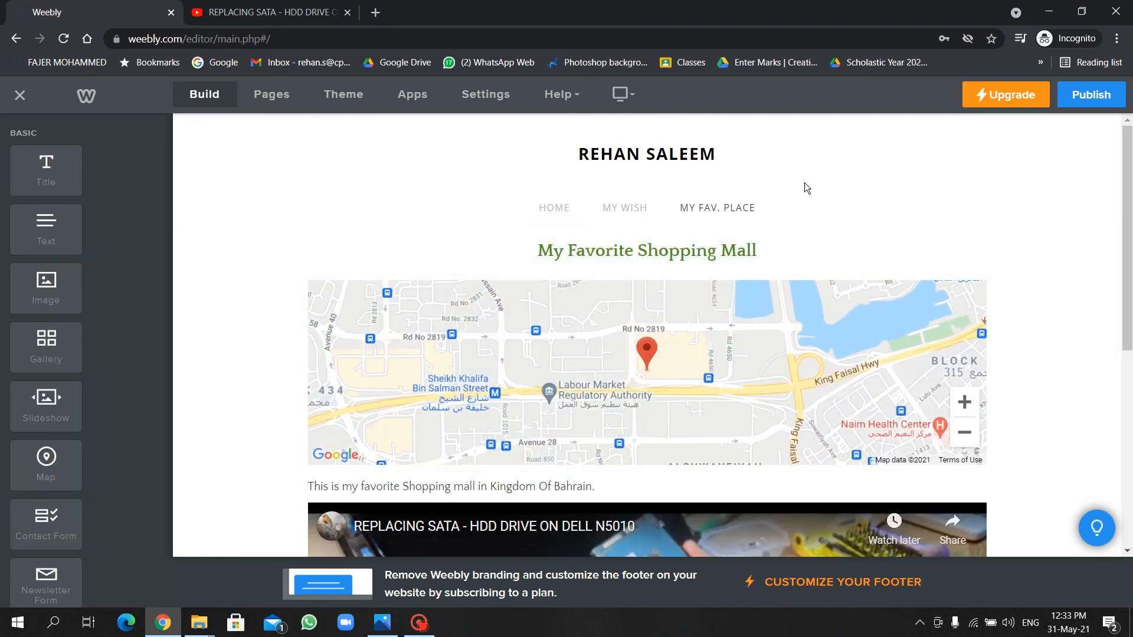
pyautogui.click(543, 210)
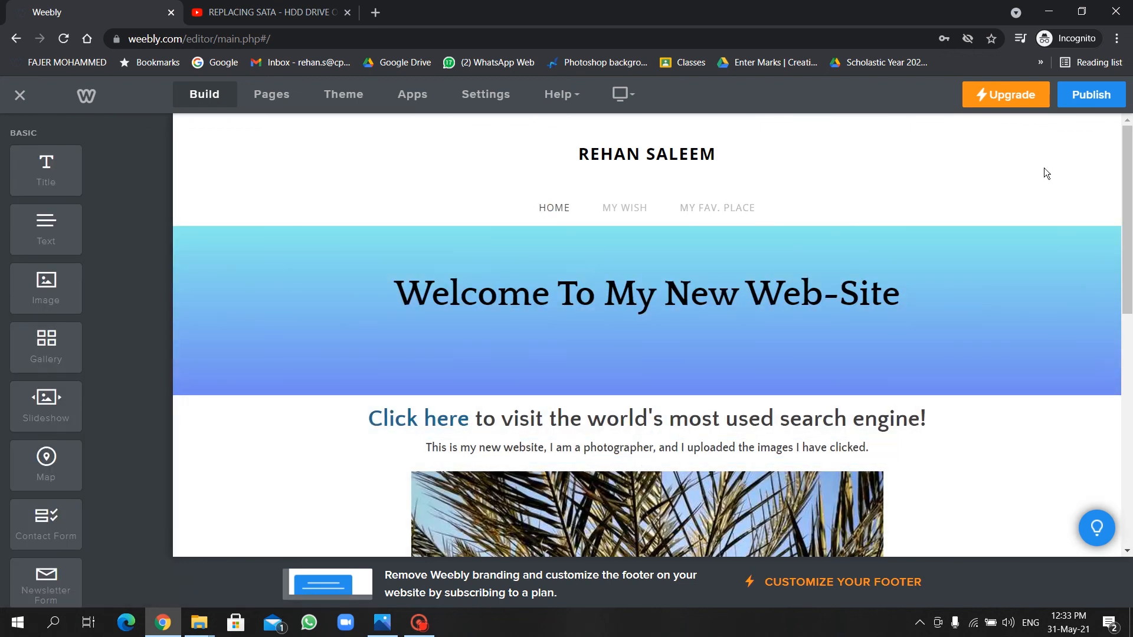
pyautogui.click(1107, 101)
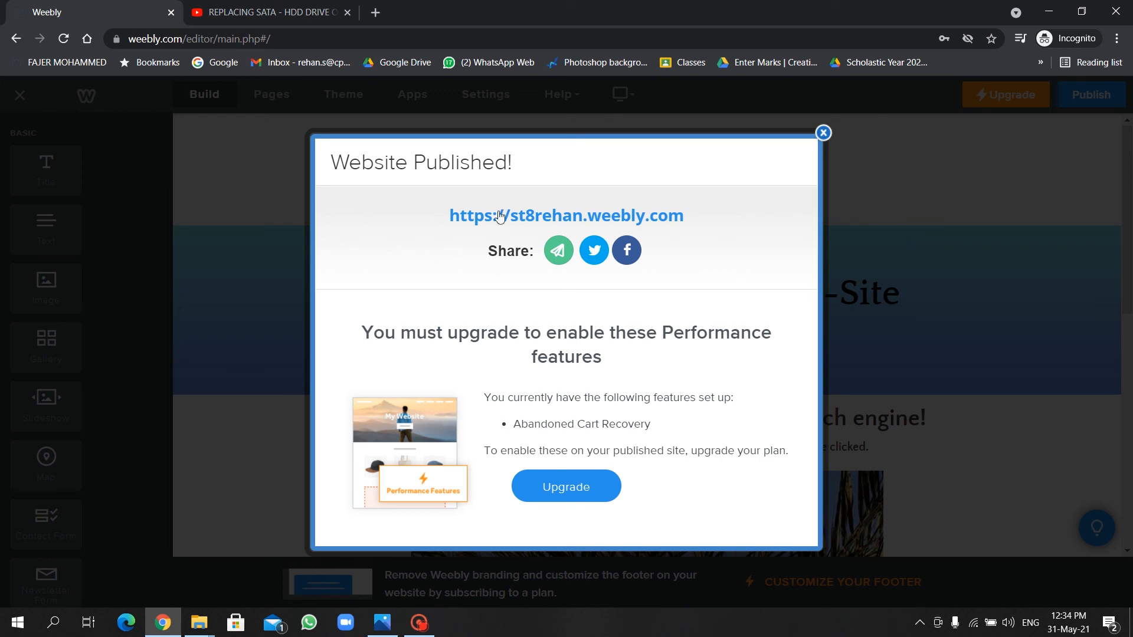
# Open the site's weebly.com address from the Website Published confirmation in a new tab.
pyautogui.click(588, 220)
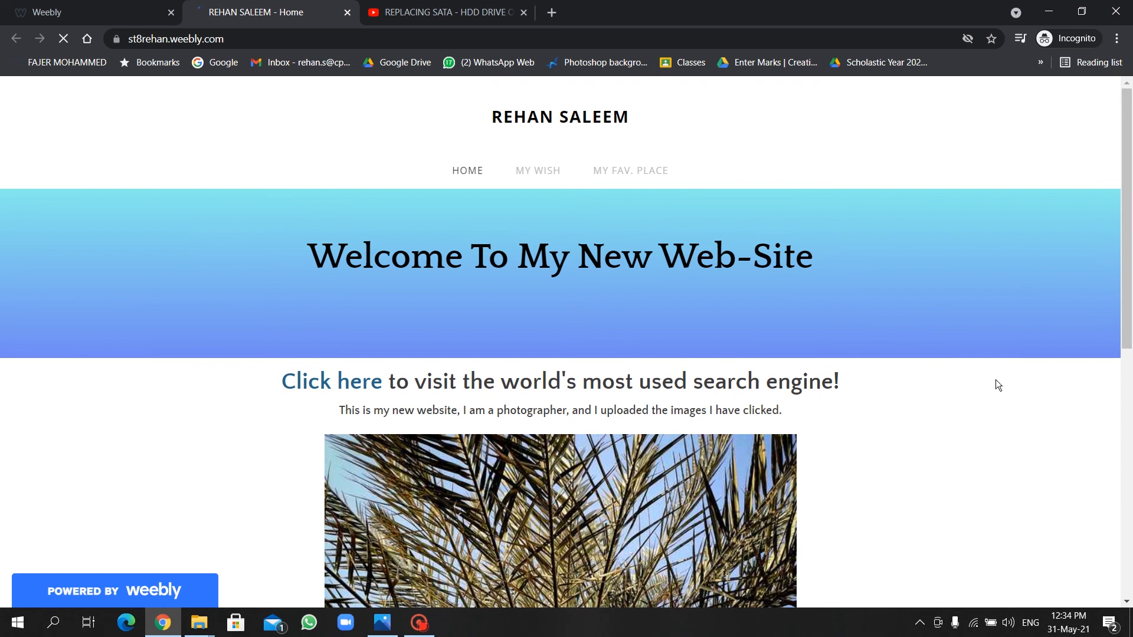
# Confirm the live 'Click here' link opens Google, then go to the My Wish gallery.
pyautogui.scroll(-5, 996, 385)
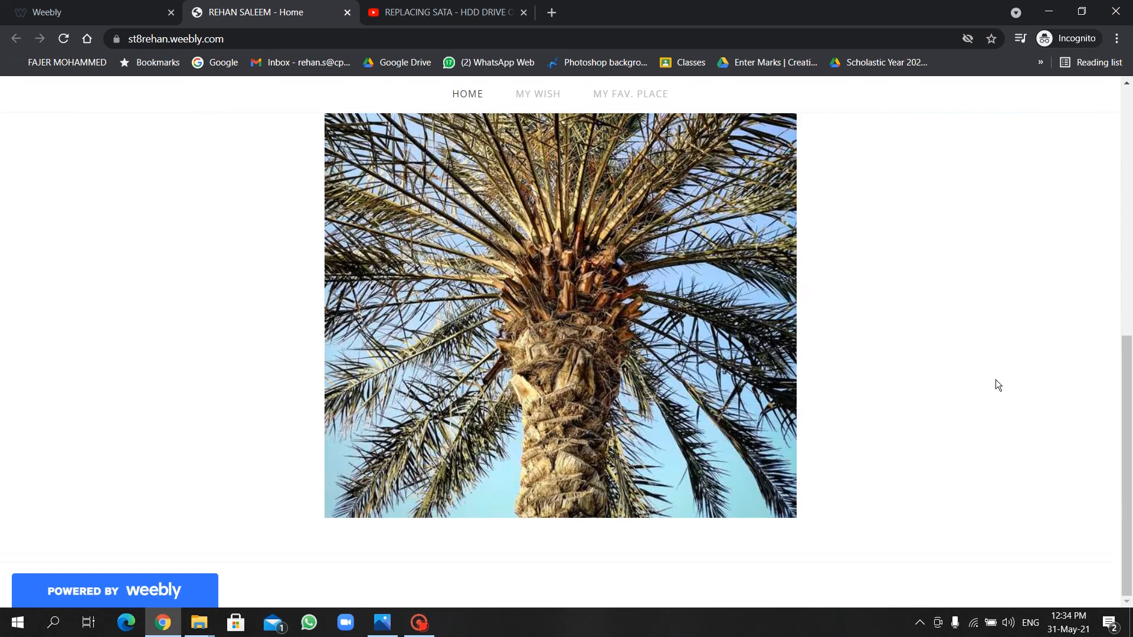
pyautogui.scroll(5, 996, 380)
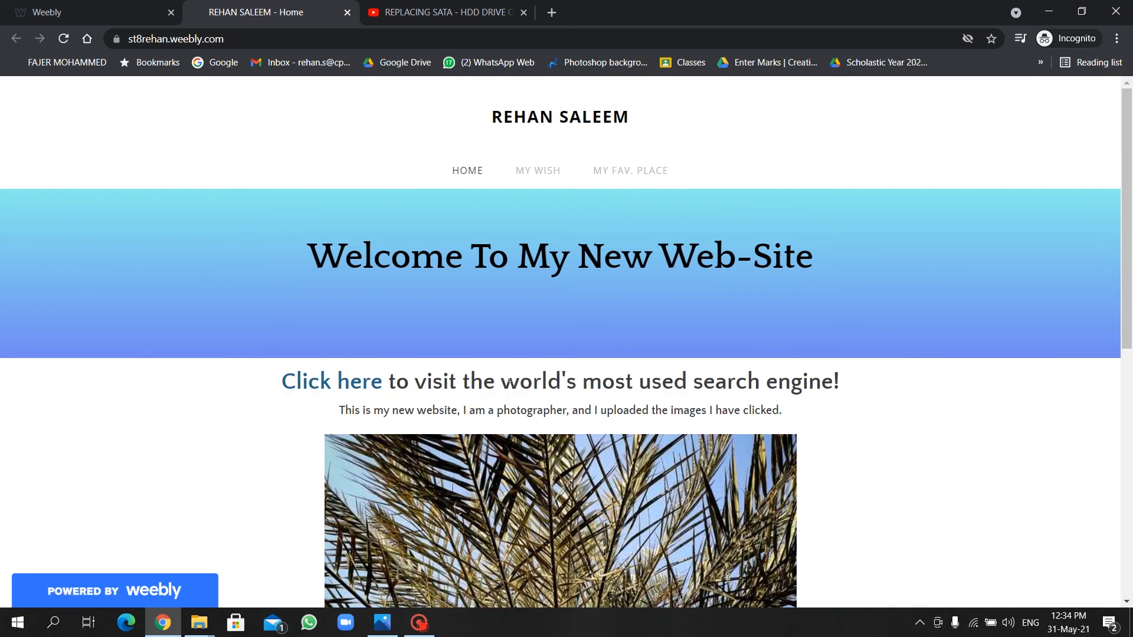
pyautogui.click(324, 381)
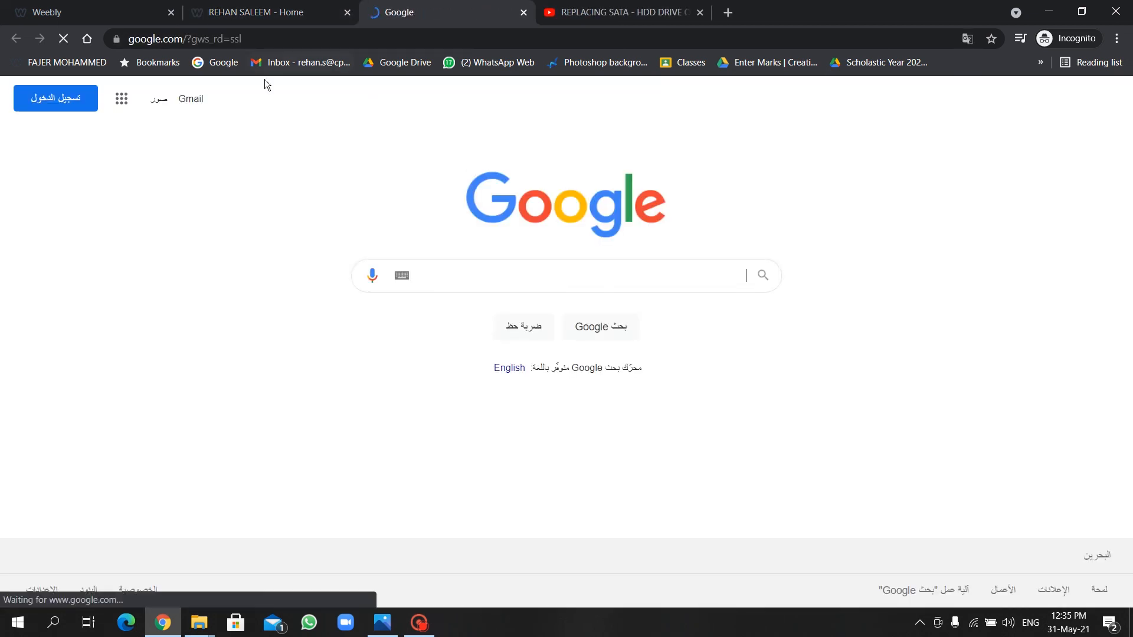
pyautogui.click(523, 13)
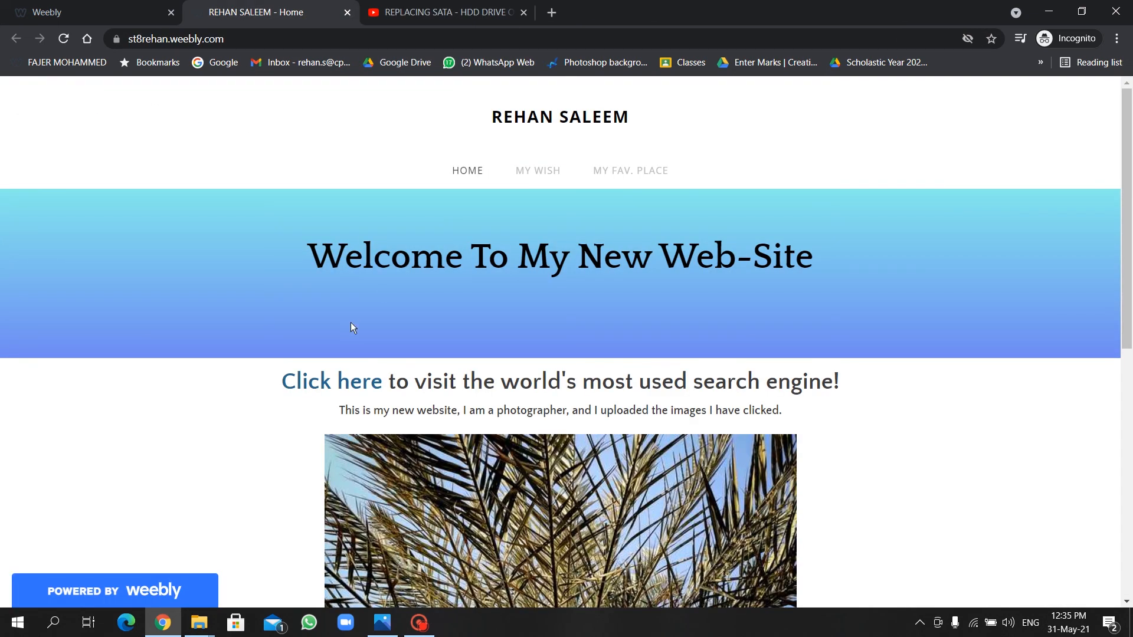
pyautogui.click(544, 171)
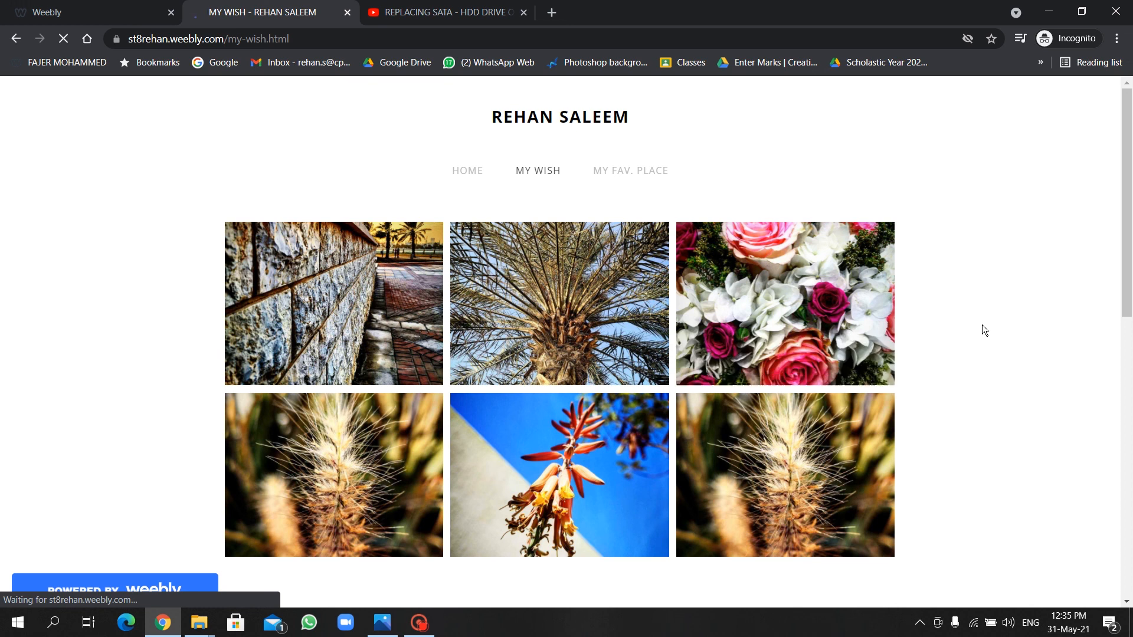
# View the gallery photos enlarged, stepping through the wall, palm tree, flowers and grass images.
pyautogui.scroll(-10, 983, 325)
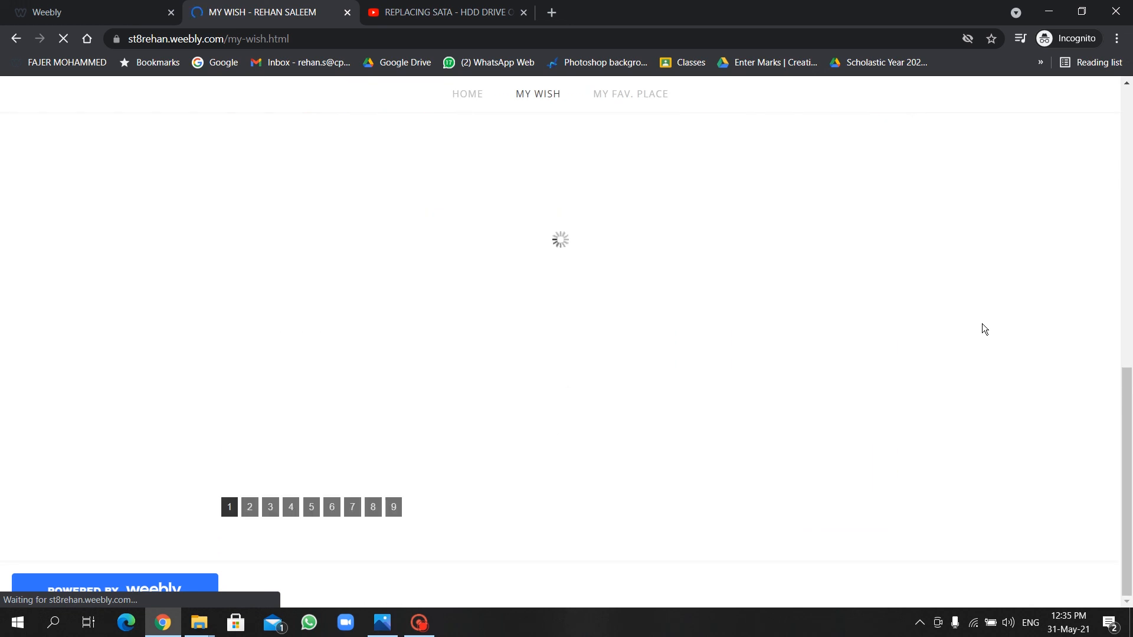
pyautogui.scroll(10, 985, 328)
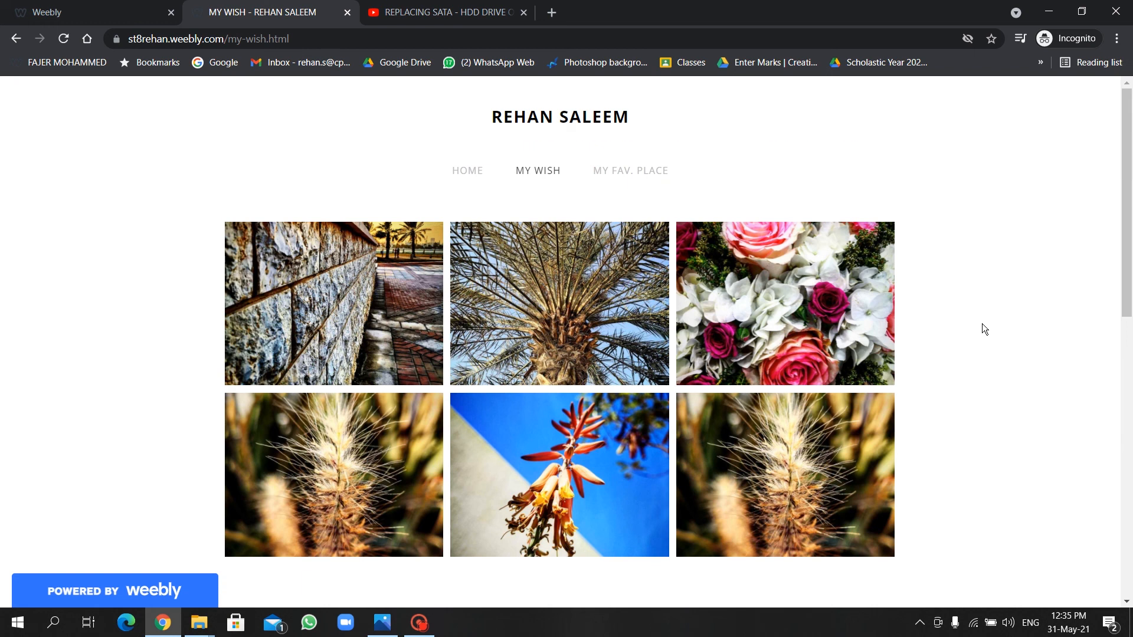
pyautogui.scroll(-2, 979, 324)
pyautogui.scroll(2, 725, 327)
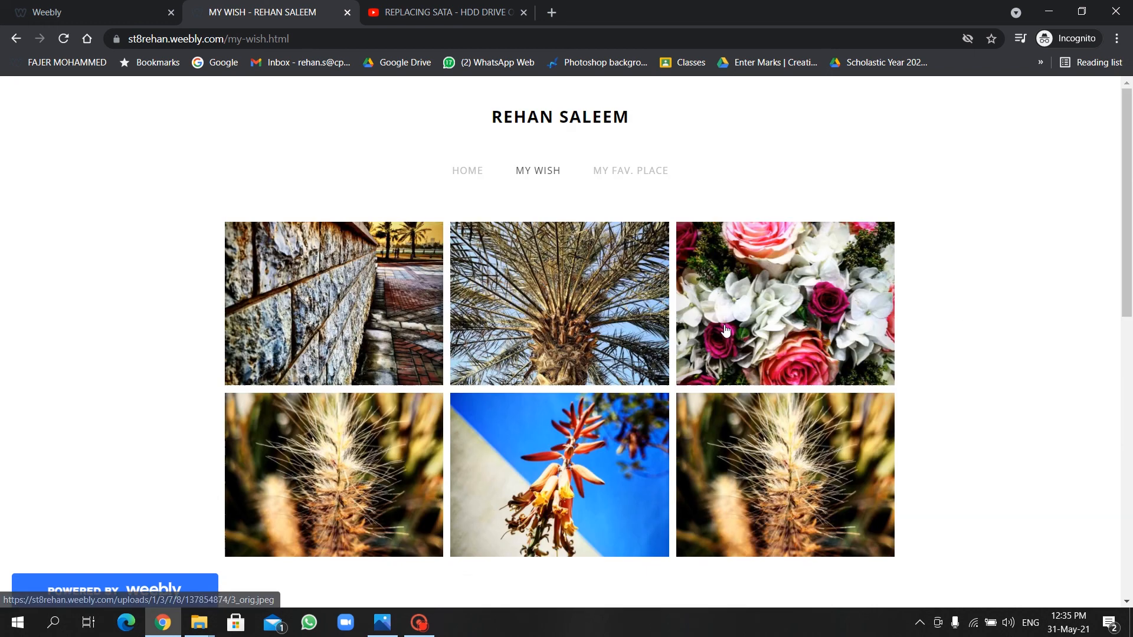
pyautogui.click(399, 255)
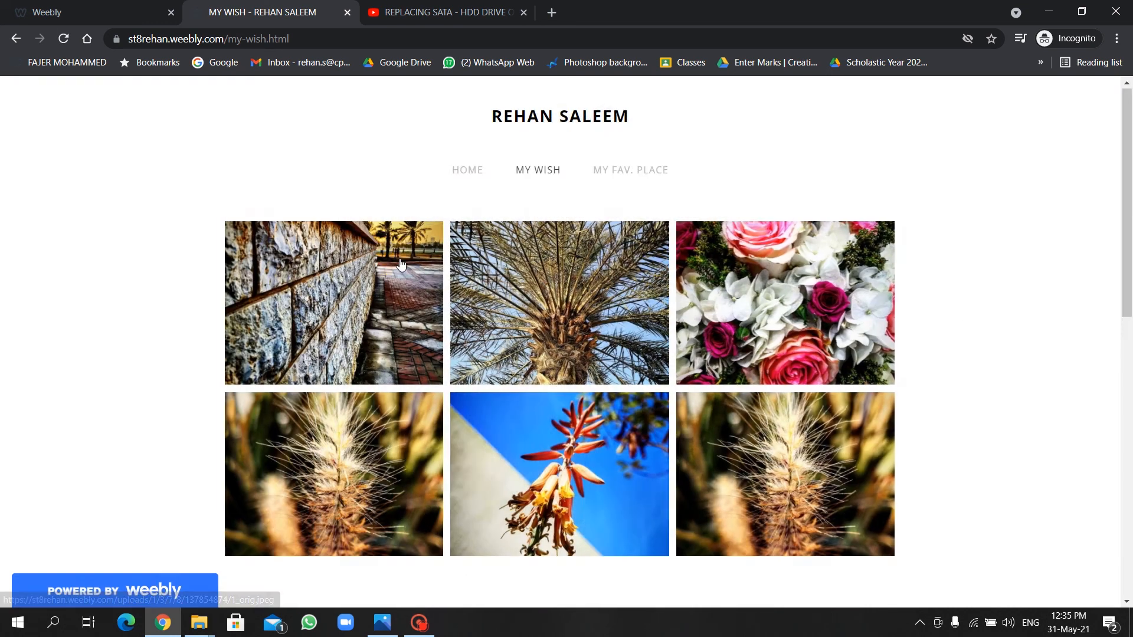
pyautogui.click(421, 268)
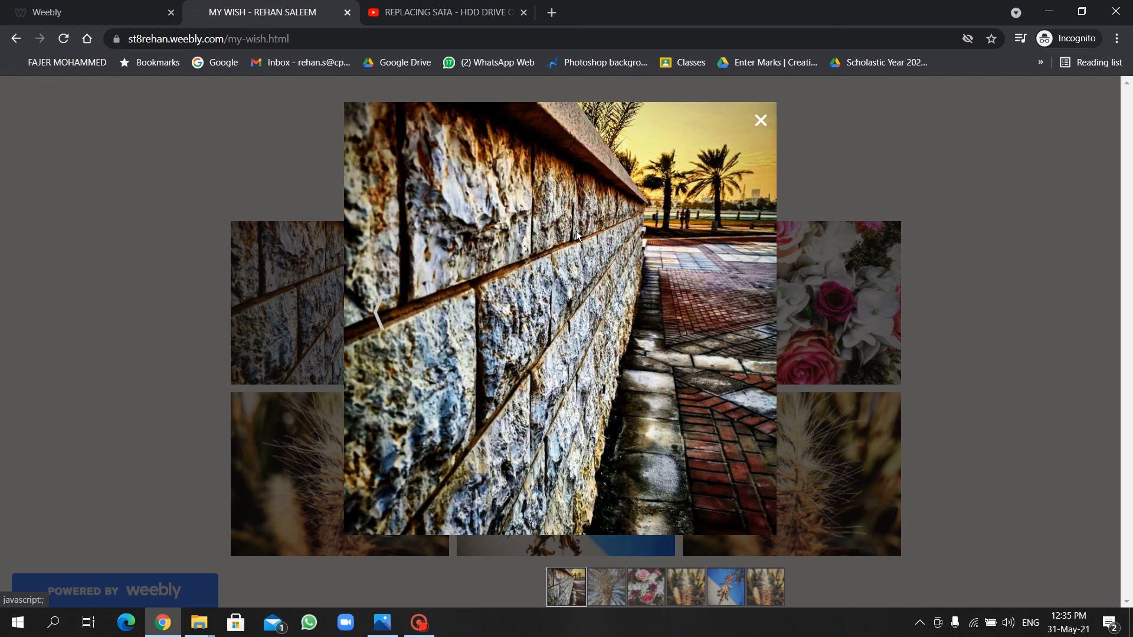
pyautogui.click(740, 320)
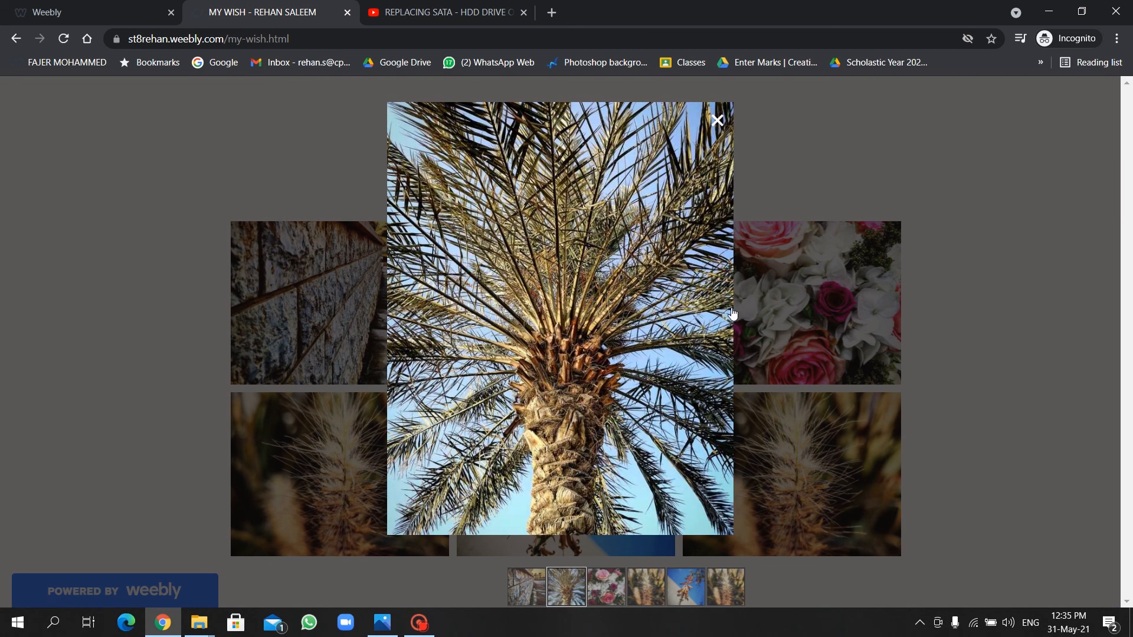
pyautogui.click(704, 312)
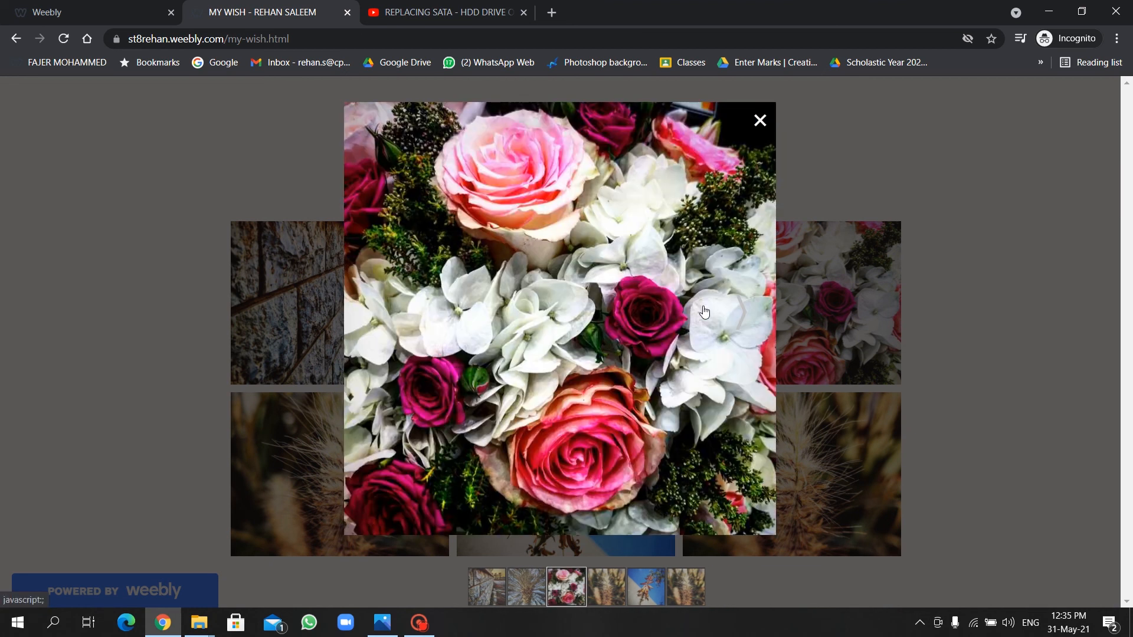
pyautogui.click(749, 319)
pyautogui.click(850, 293)
# Enlarge and close the aloe-and-sky and flowers photos individually.
pyautogui.click(640, 450)
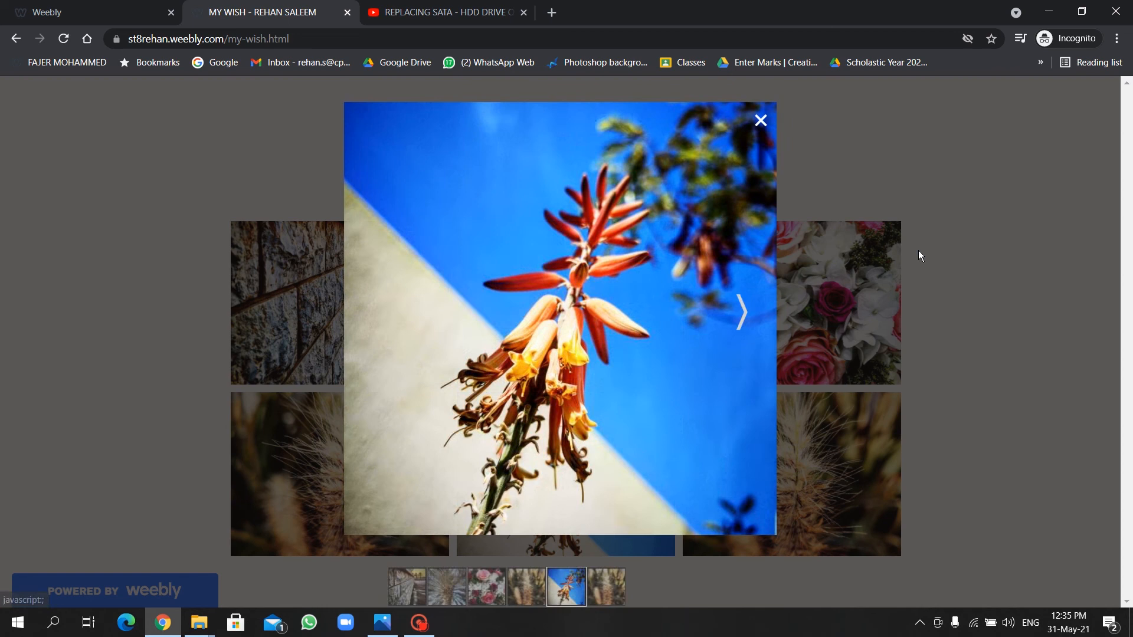
pyautogui.click(919, 252)
pyautogui.click(829, 270)
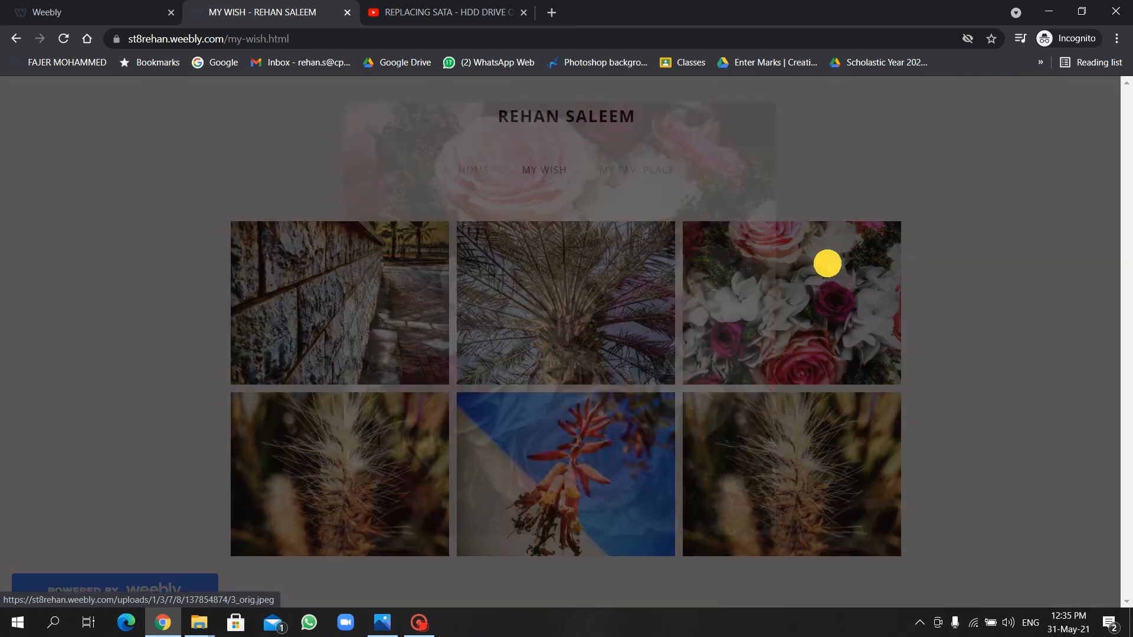
pyautogui.click(934, 177)
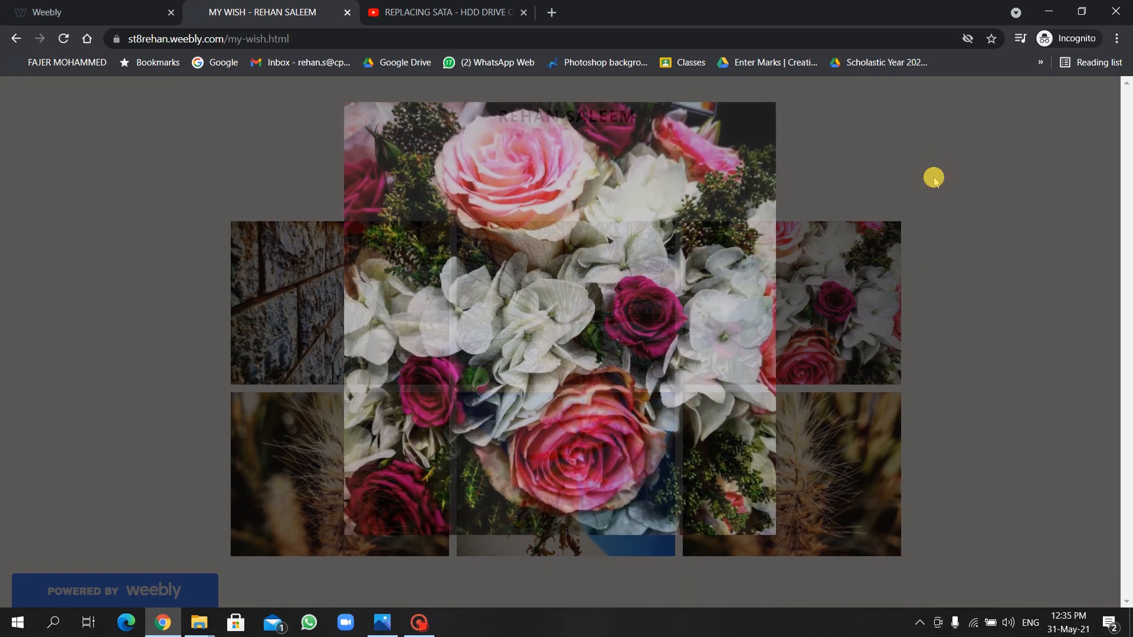
pyautogui.scroll(-6, 650, 363)
pyautogui.scroll(-5, 650, 360)
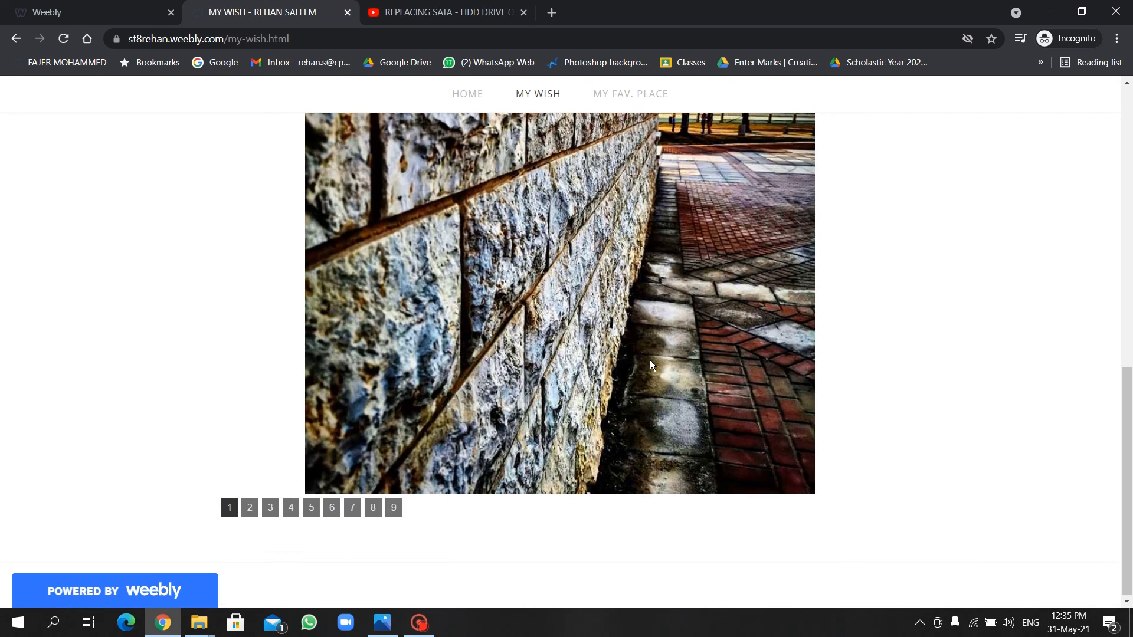
pyautogui.scroll(1, 649, 360)
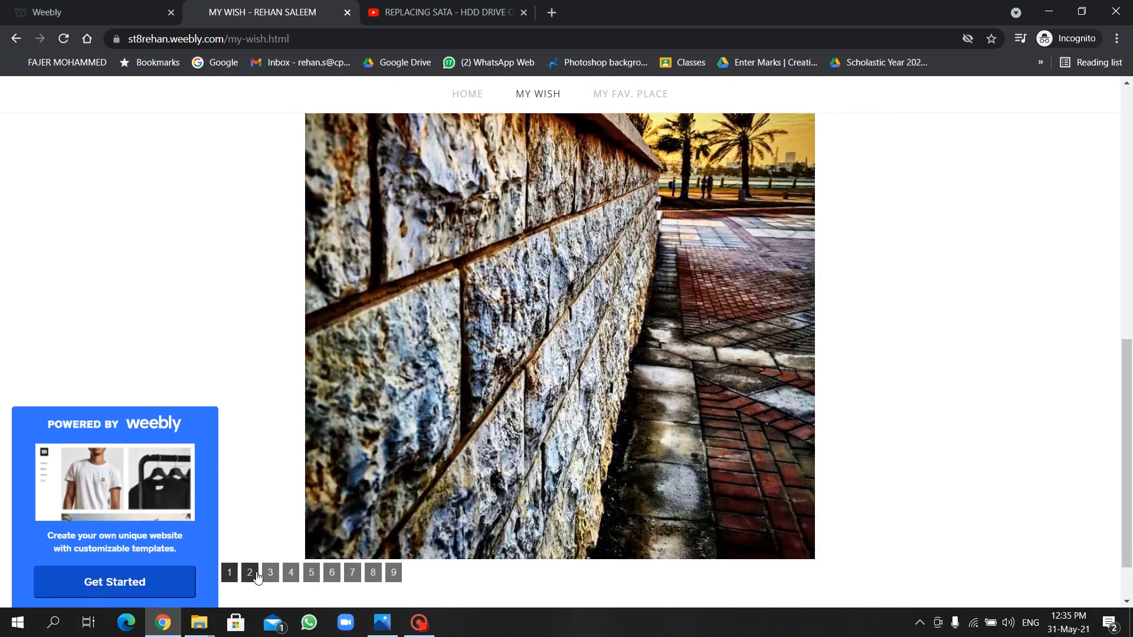
# Jump between slideshow photos two, seven, five and two, then open My Fav. Place.
pyautogui.click(249, 573)
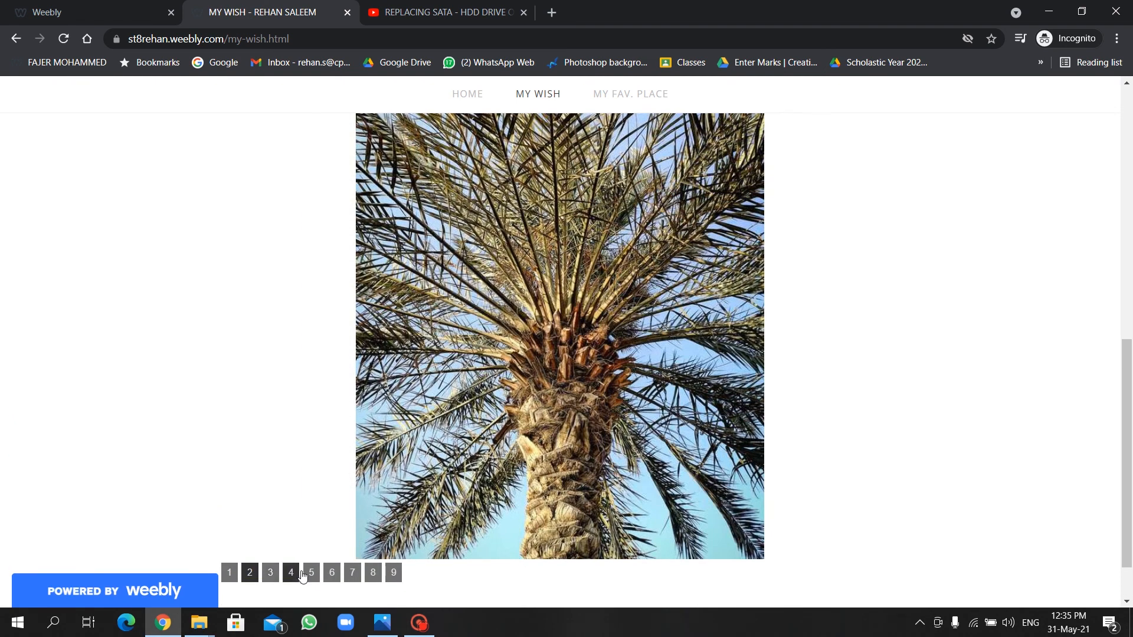
pyautogui.click(349, 575)
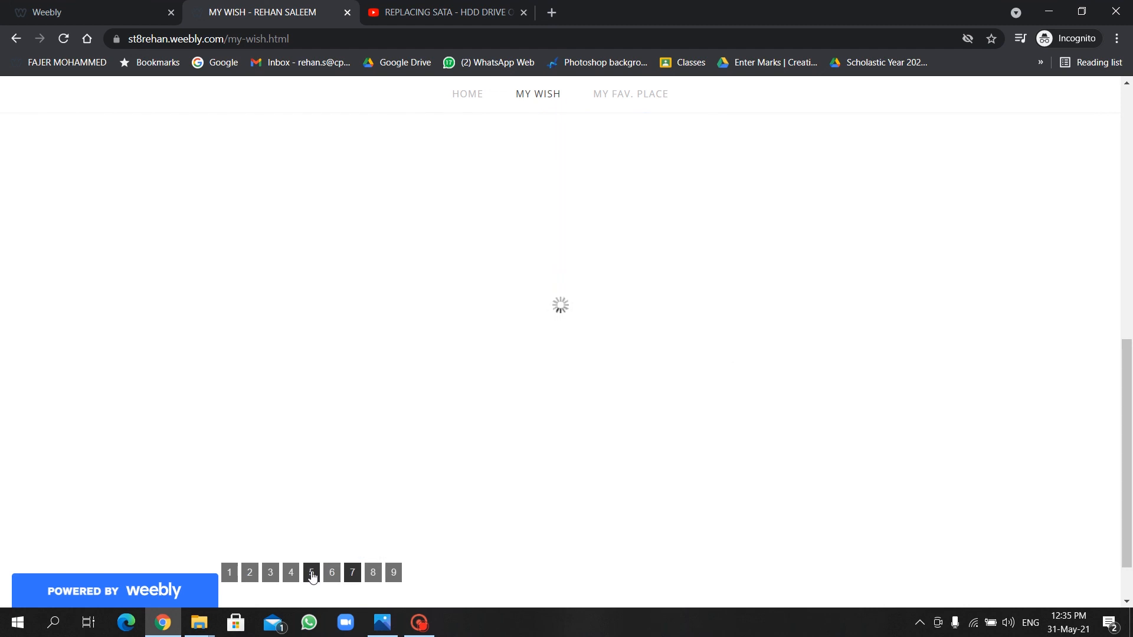
pyautogui.click(312, 574)
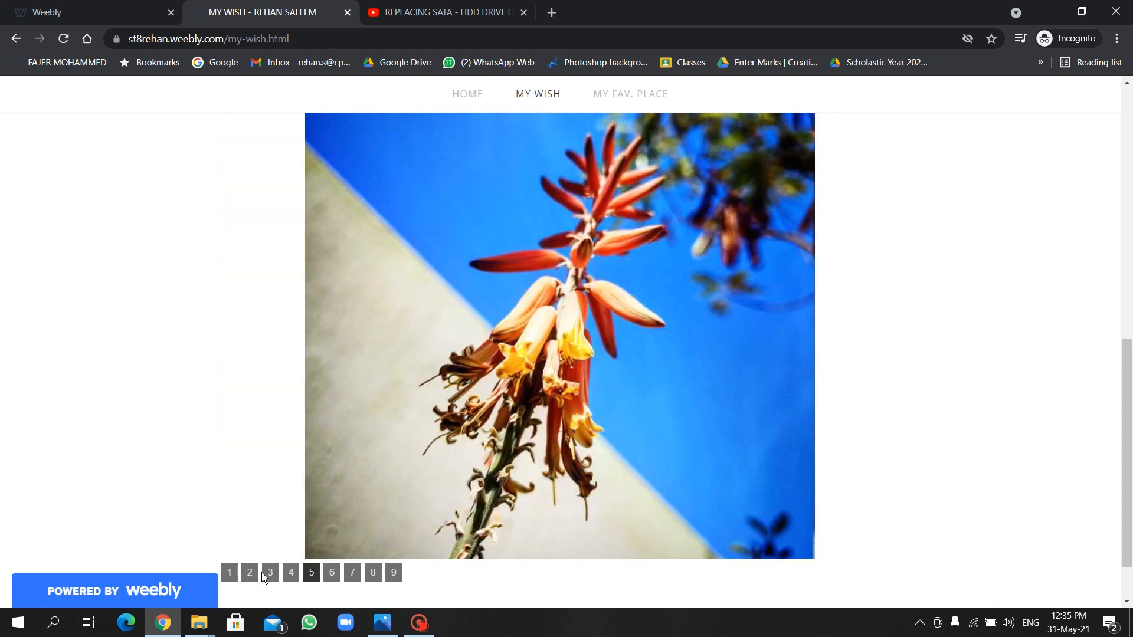
pyautogui.click(251, 572)
pyautogui.click(630, 94)
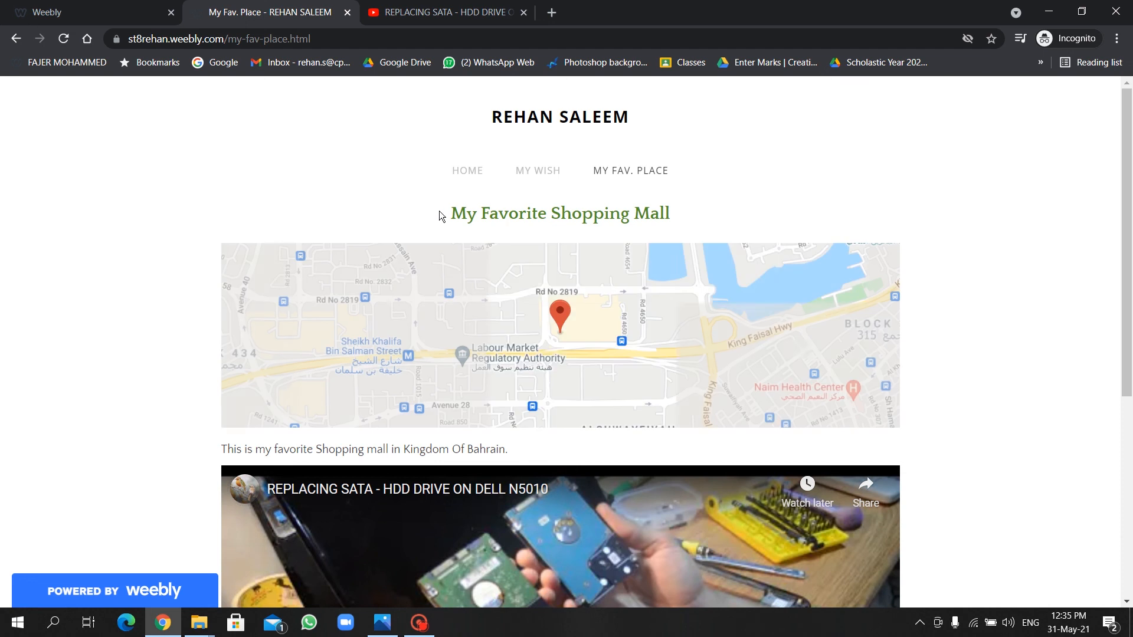
# Zoom the shopping mall map in and out, and select the favorite mall sentence.
pyautogui.scroll(-1, 591, 284)
pyautogui.scroll(1, 536, 334)
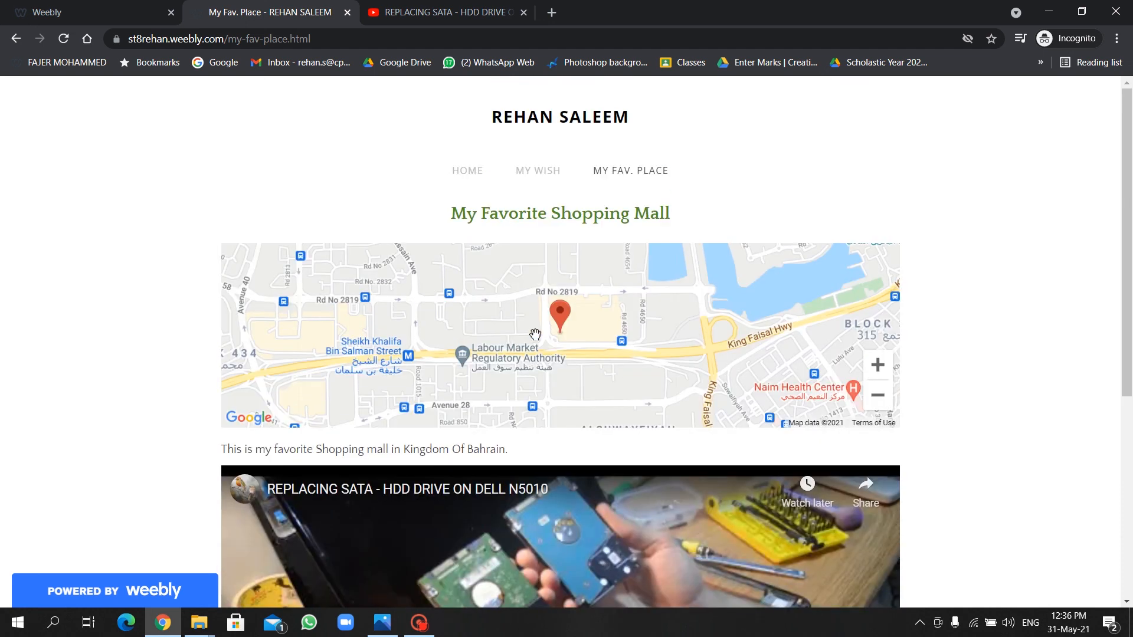
pyautogui.click(877, 366)
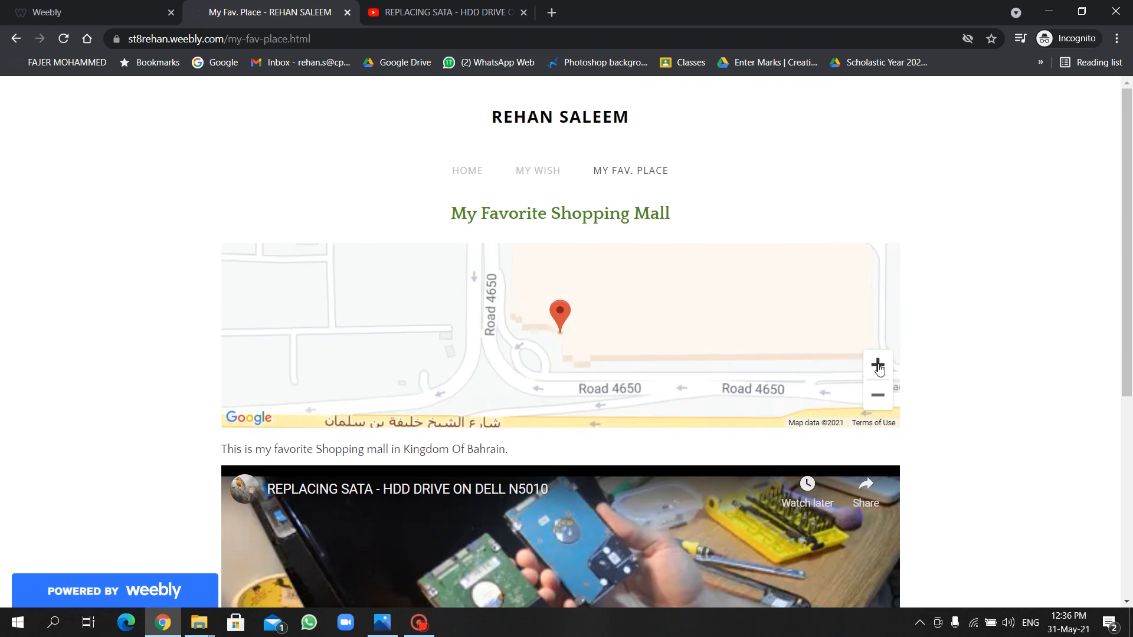
pyautogui.click(880, 396)
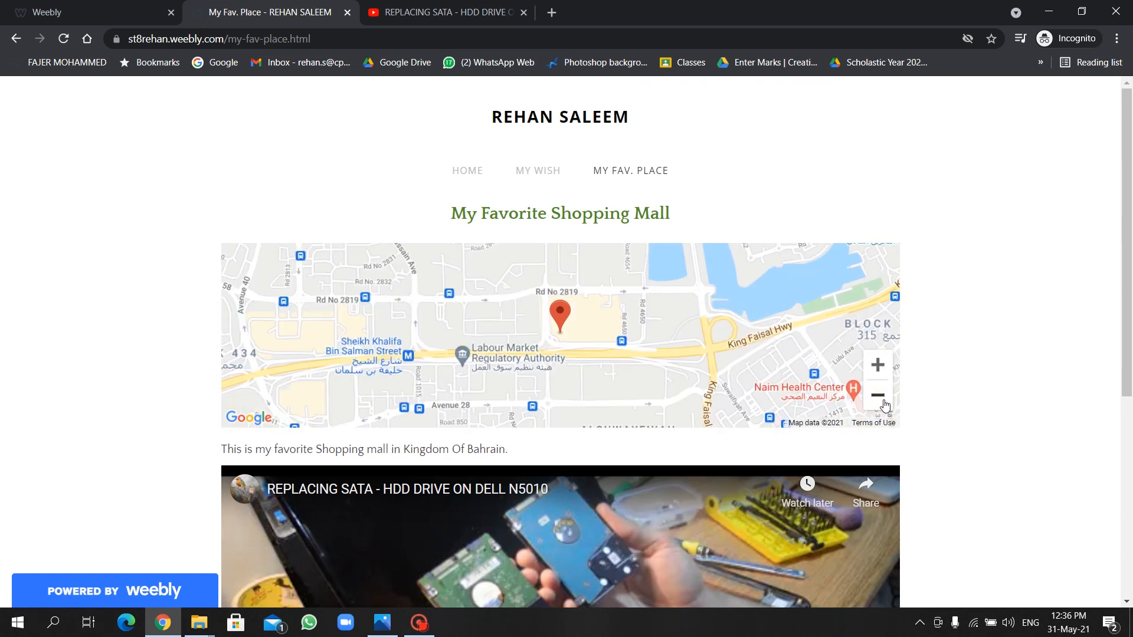
pyautogui.scroll(-2, 237, 381)
pyautogui.moveTo(216, 365); pyautogui.dragTo(533, 368)
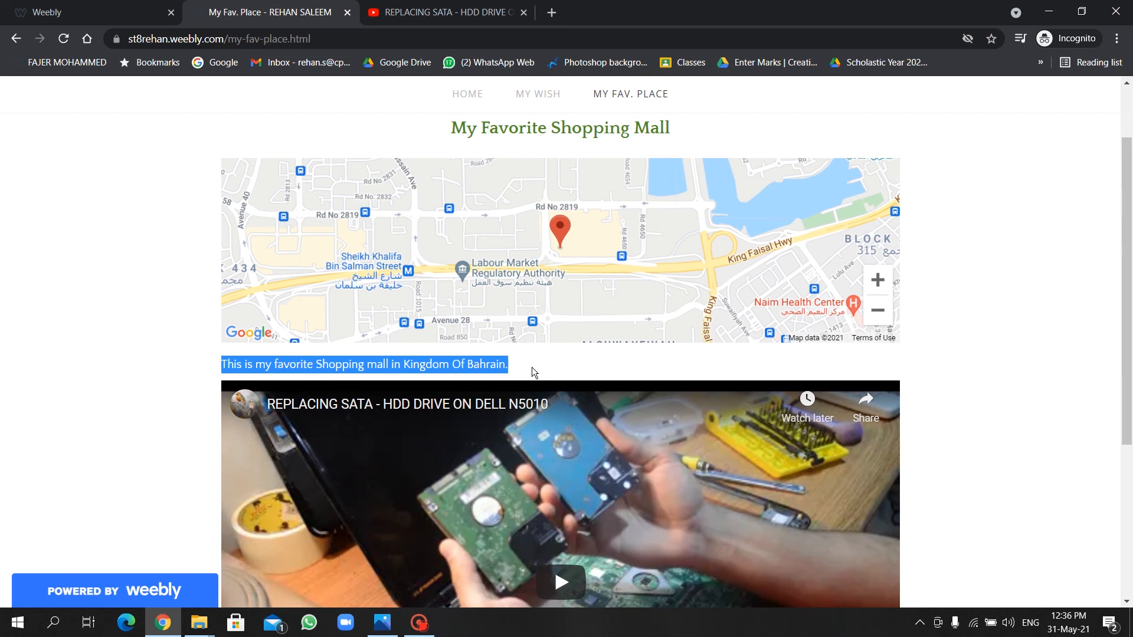
# Play and pause the embedded REPLACING SATA video, then return to the Home page.
pyautogui.scroll(-4, 985, 390)
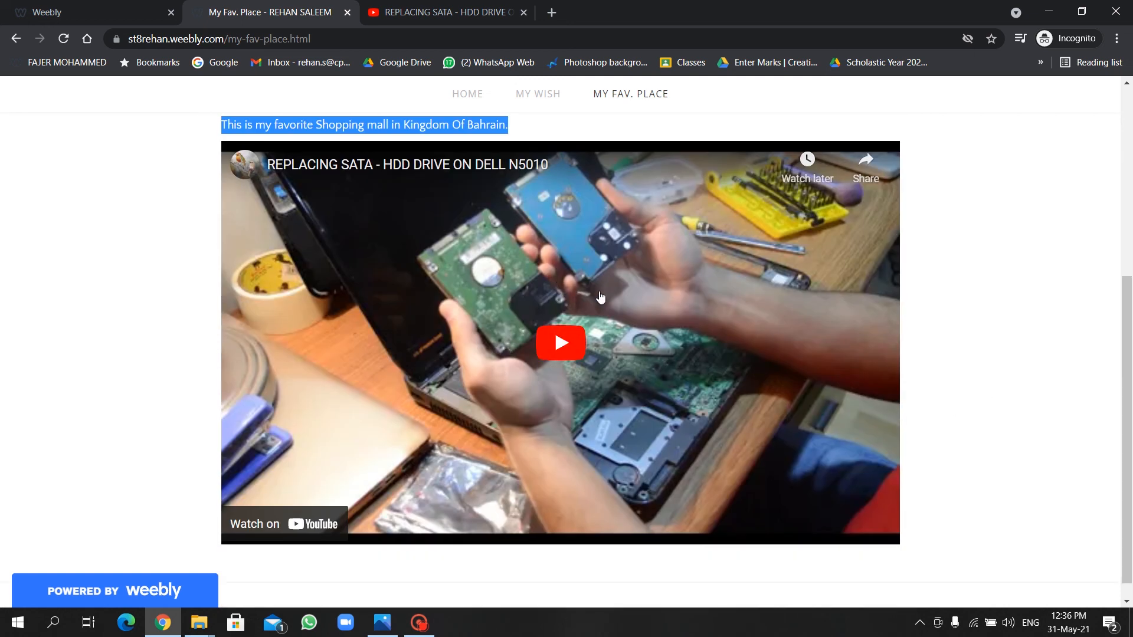
pyautogui.click(552, 338)
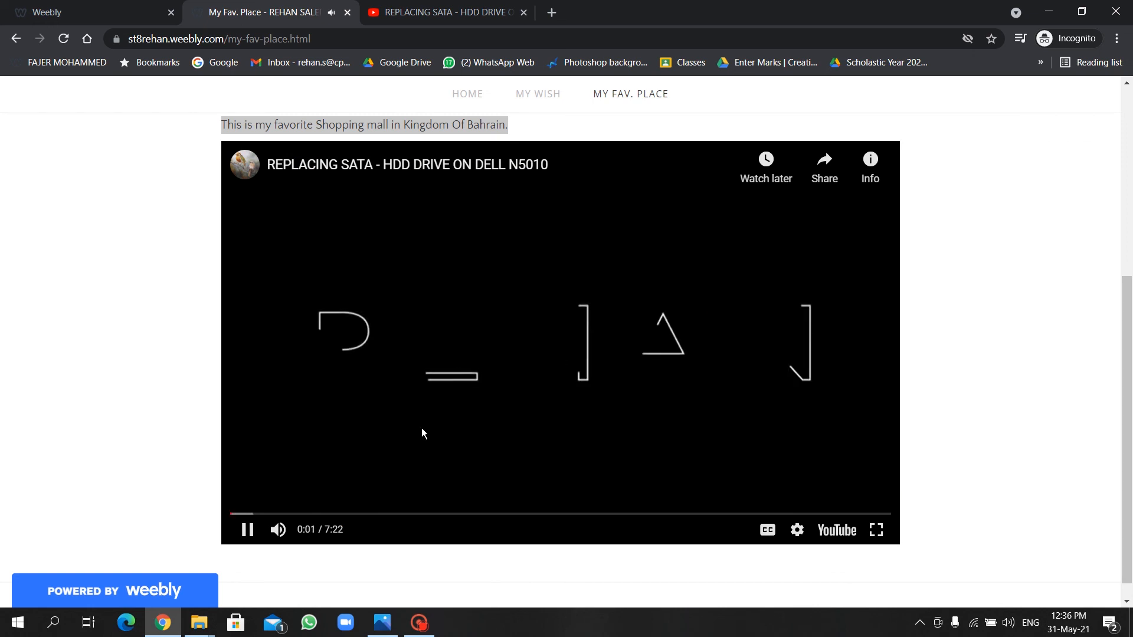
pyautogui.click(246, 530)
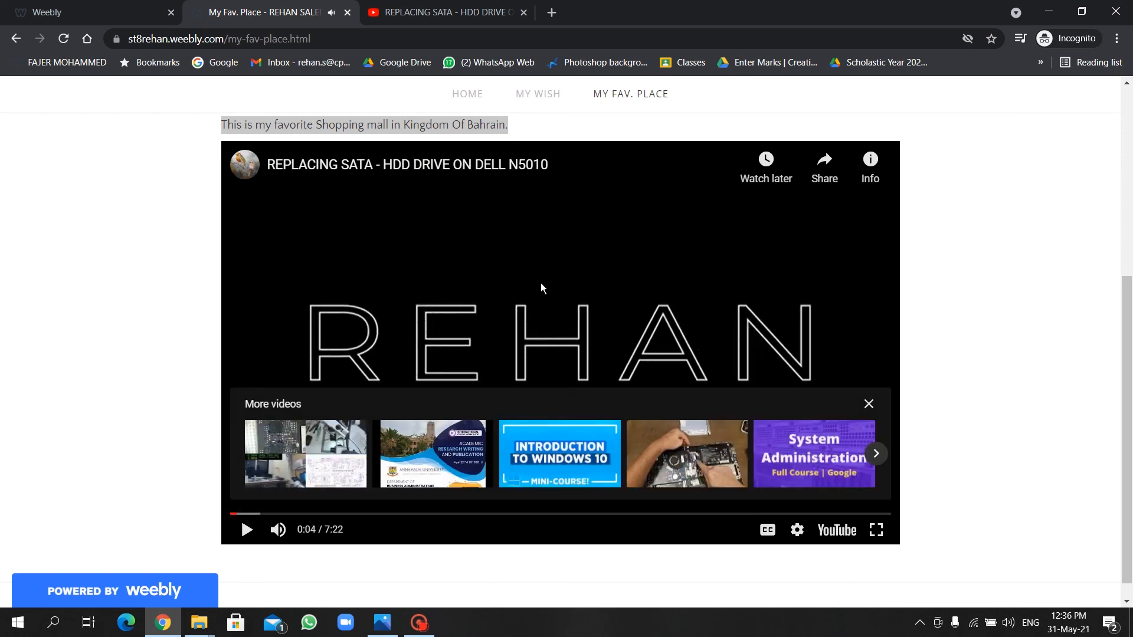
pyautogui.scroll(5, 573, 272)
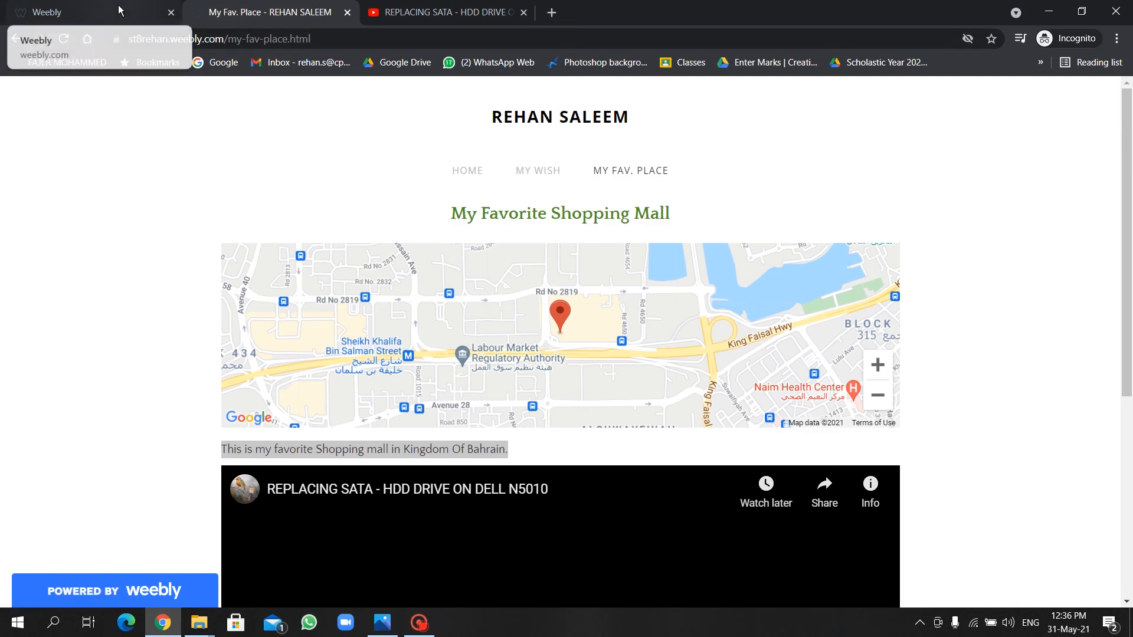
pyautogui.click(459, 171)
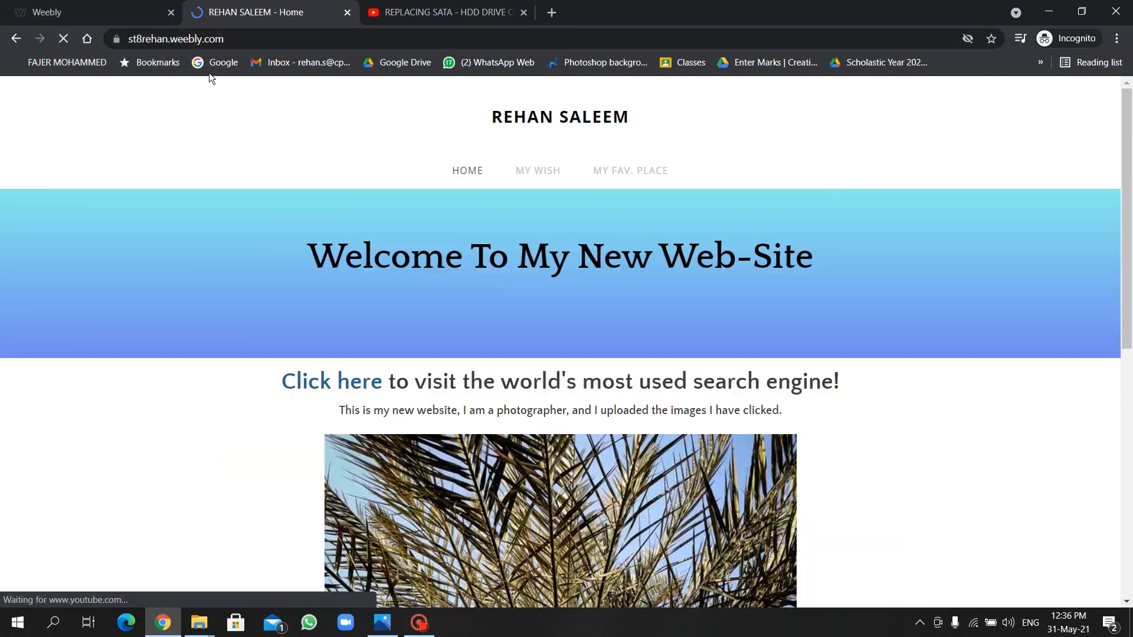
# Return to the Weebly editor tab and dismiss the Website Published! message.
pyautogui.click(236, 41)
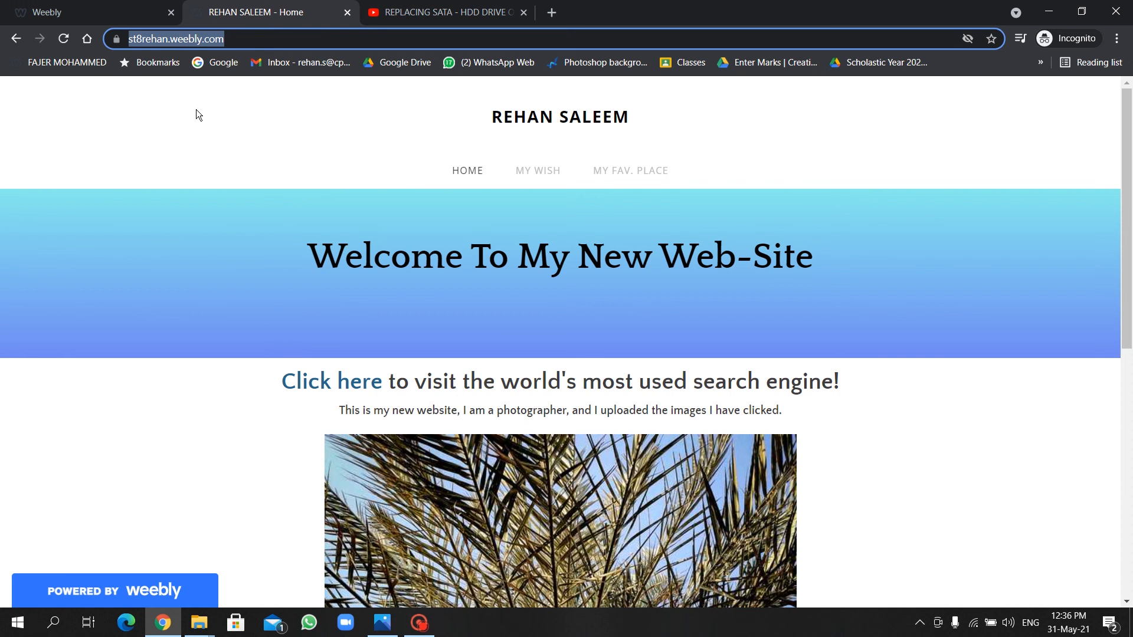
pyautogui.click(112, 16)
pyautogui.click(822, 131)
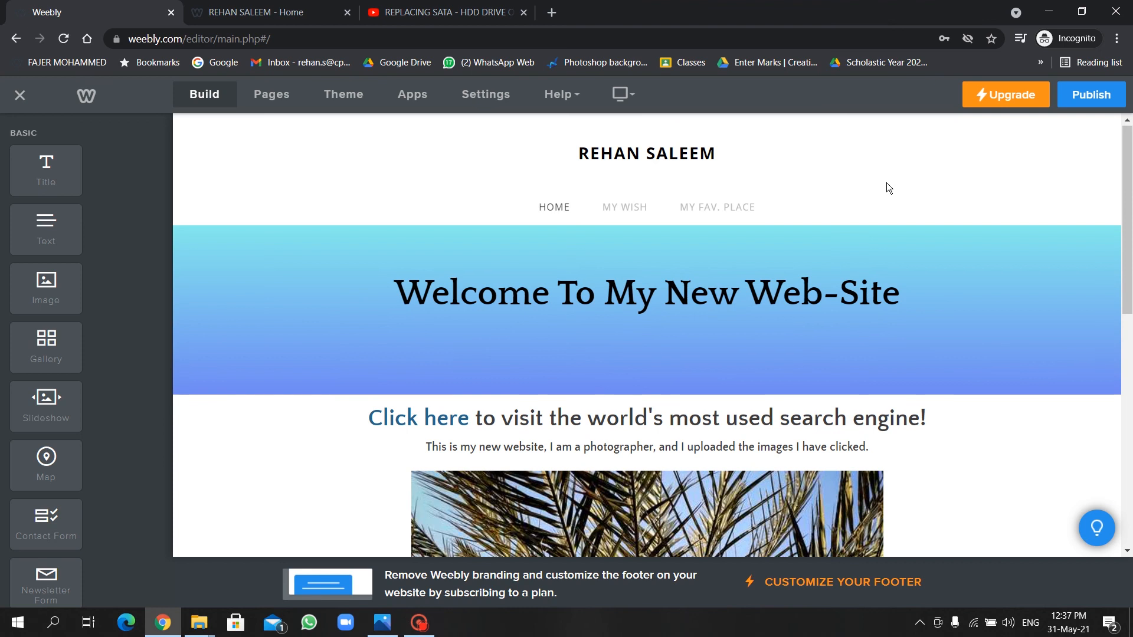